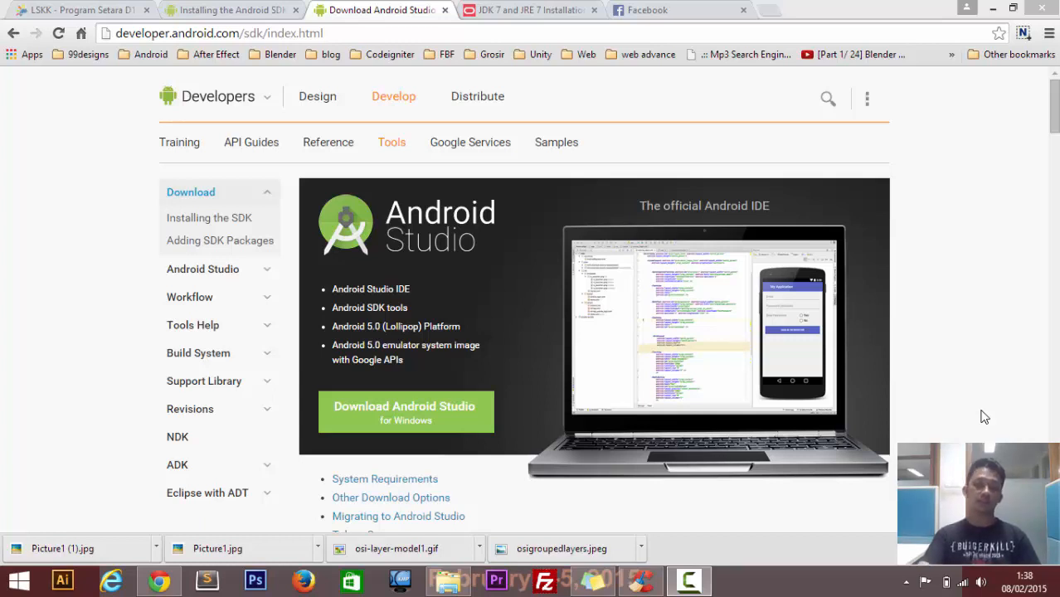
# Switch to Sticky Notes and write "Android Studio" and "JDK(Java Development Kit)" on separate lines of the empty note.
pyautogui.click(592, 581)
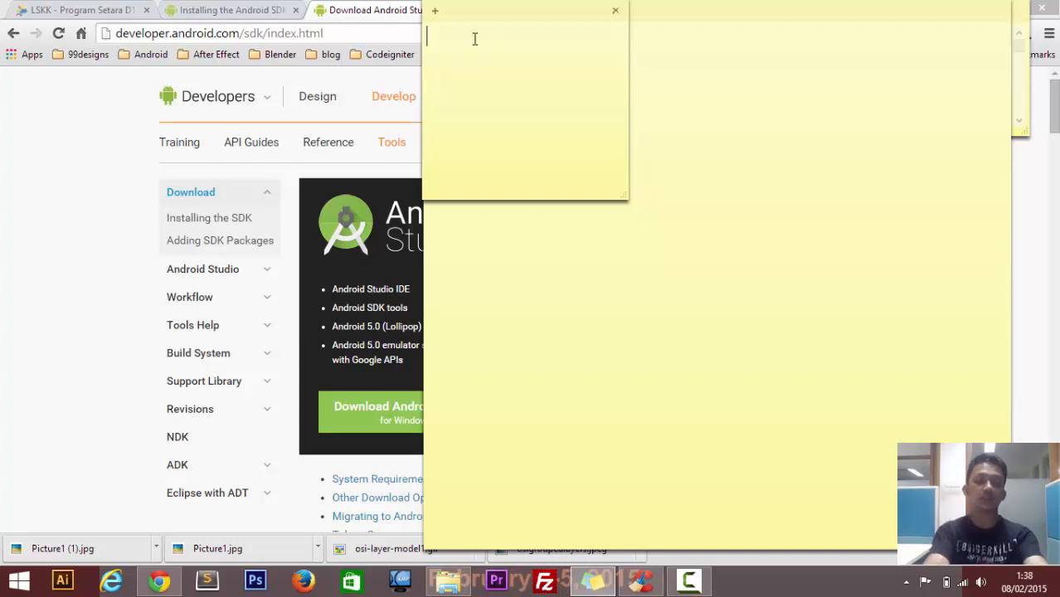
pyautogui.write('Android')
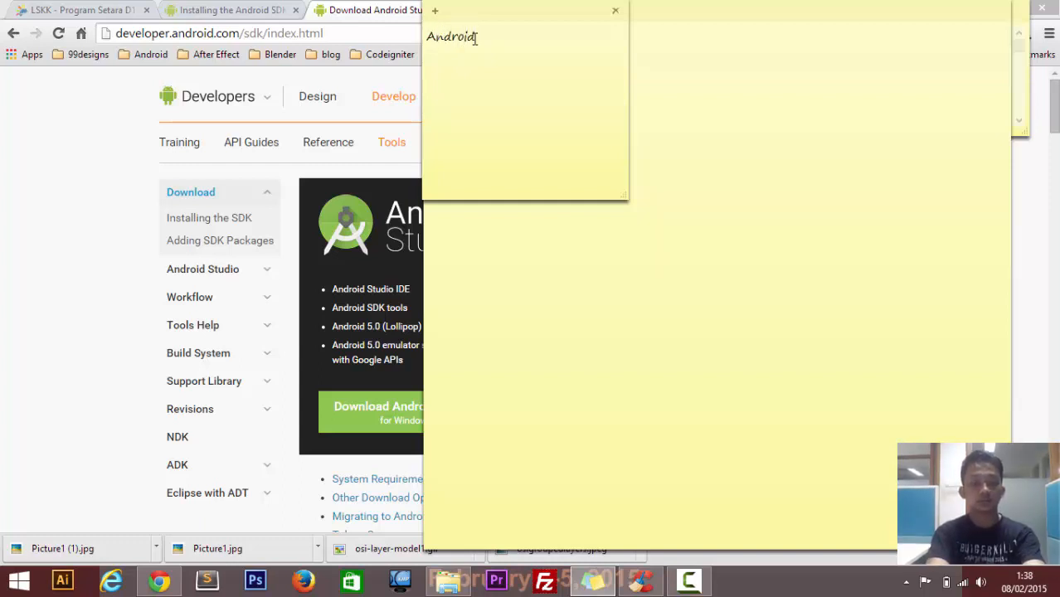
pyautogui.write(' Studio')
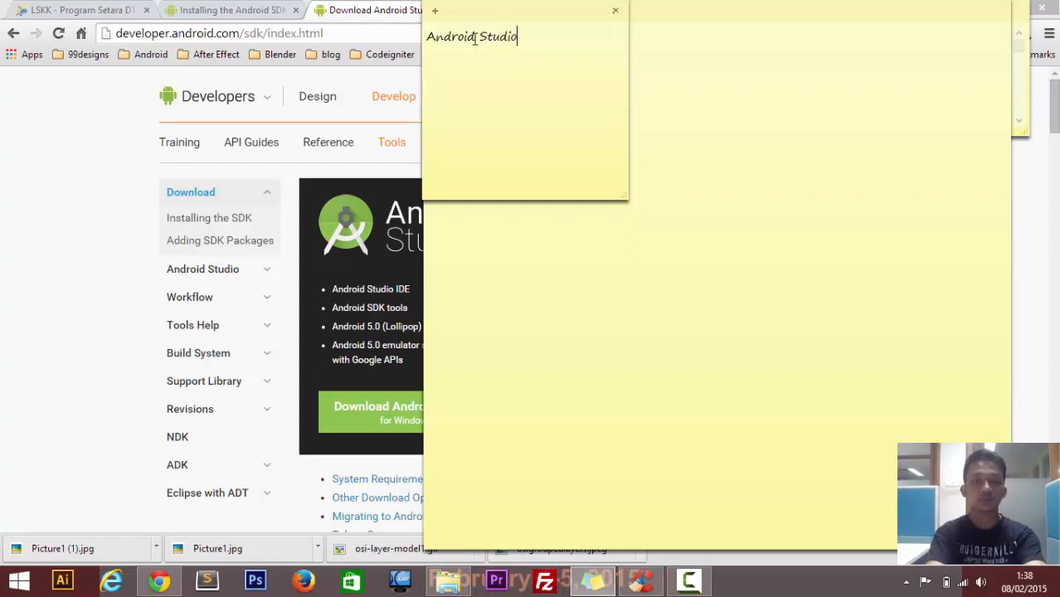
pyautogui.press('Return')
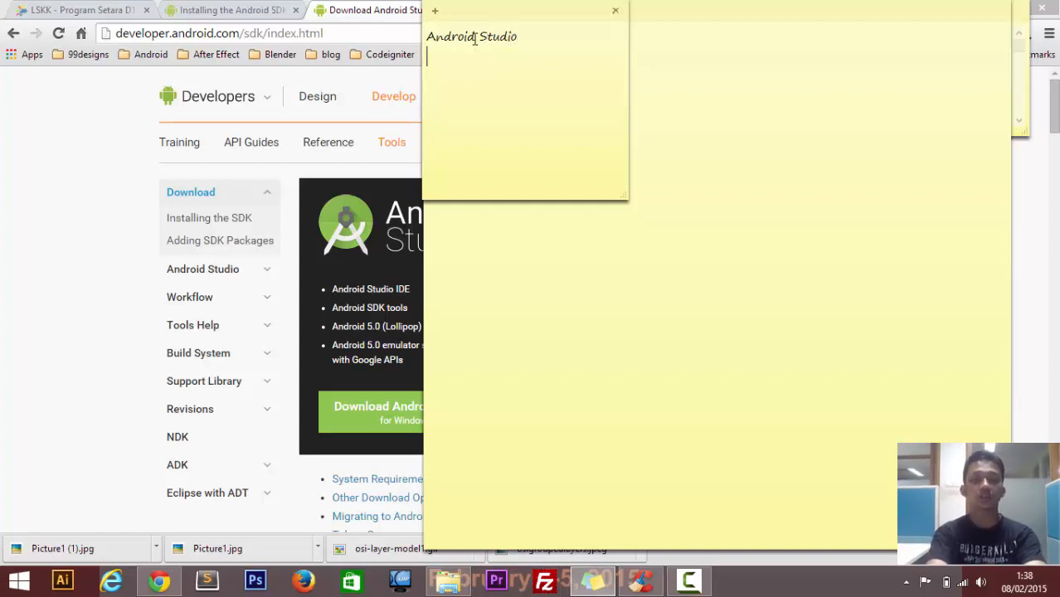
pyautogui.write('JDK')
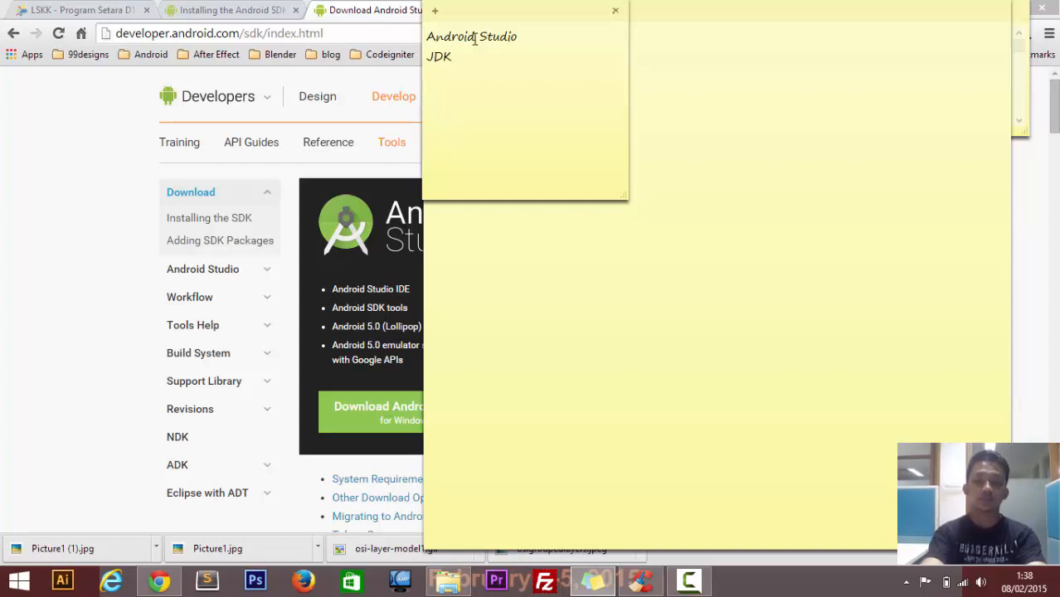
pyautogui.write('(Java ')
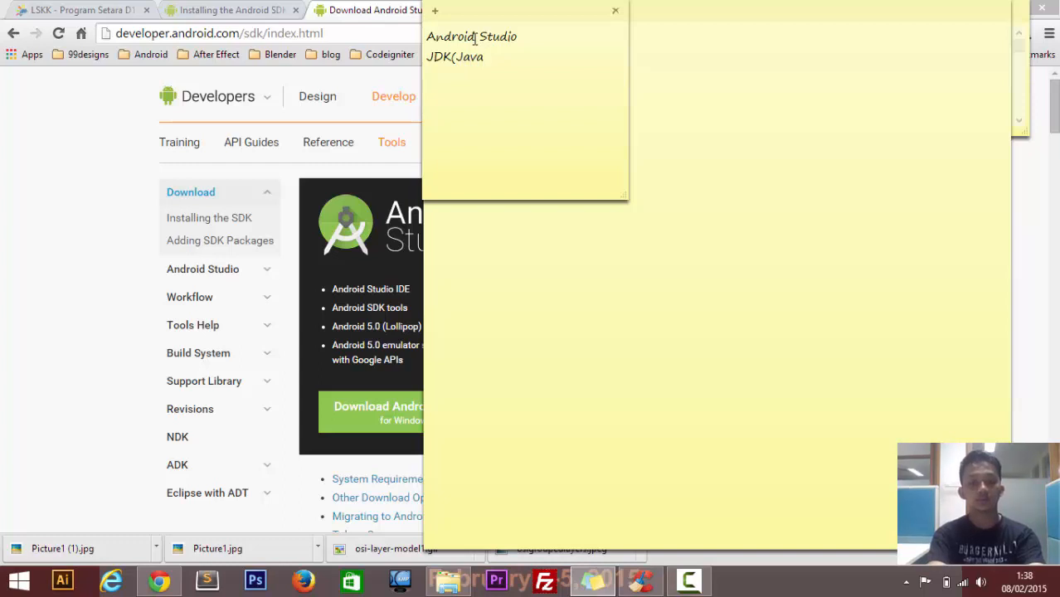
pyautogui.write('Develop')
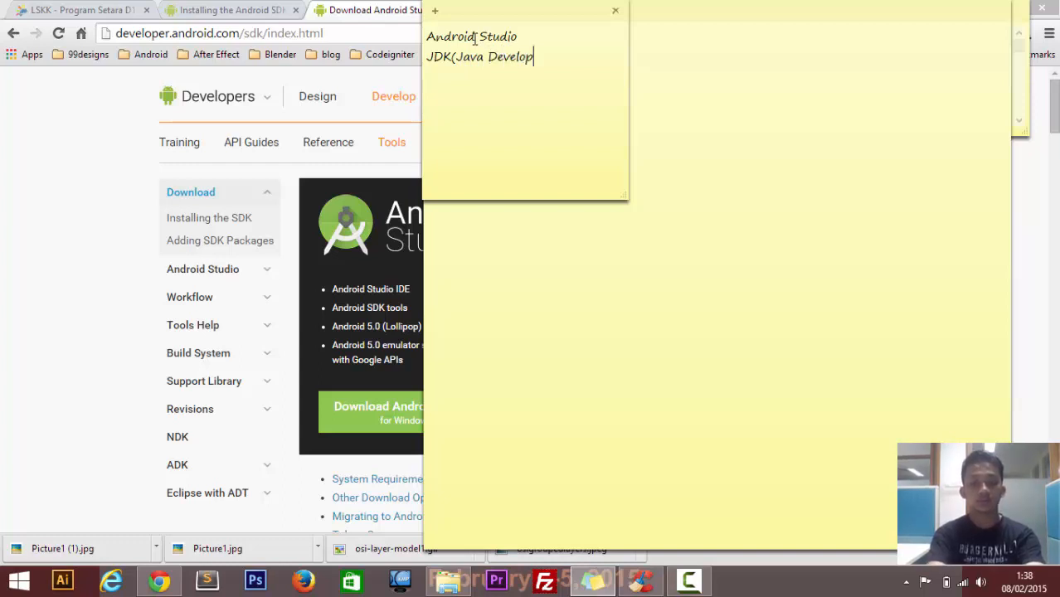
pyautogui.write('ment K')
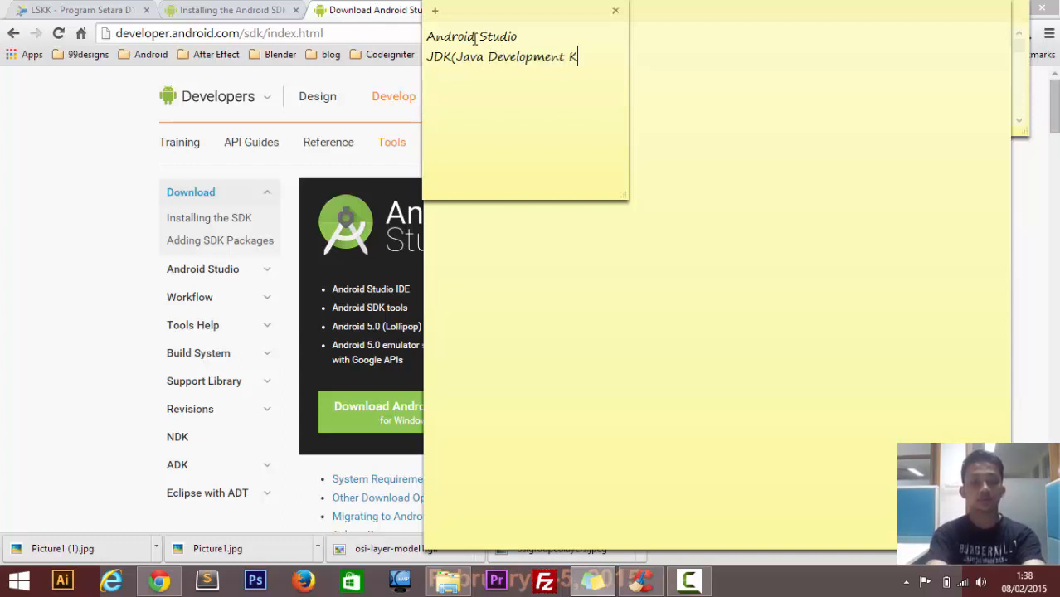
pyautogui.write('it)')
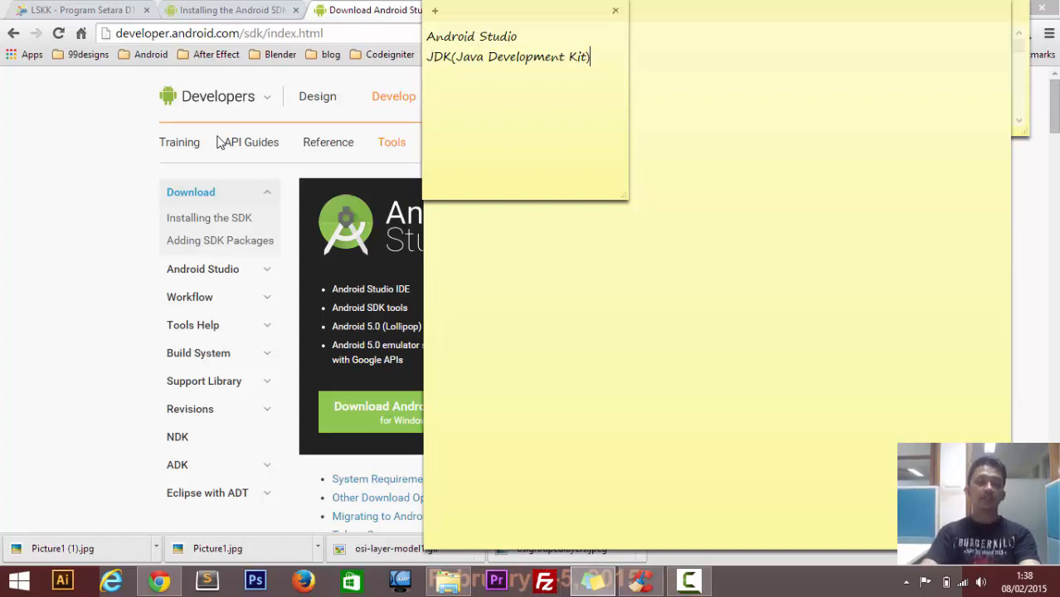
# Switch to Chrome and view the JDK 7 and JRE 7 Installation Guide and the Android Studio download page.
pyautogui.click(106, 150)
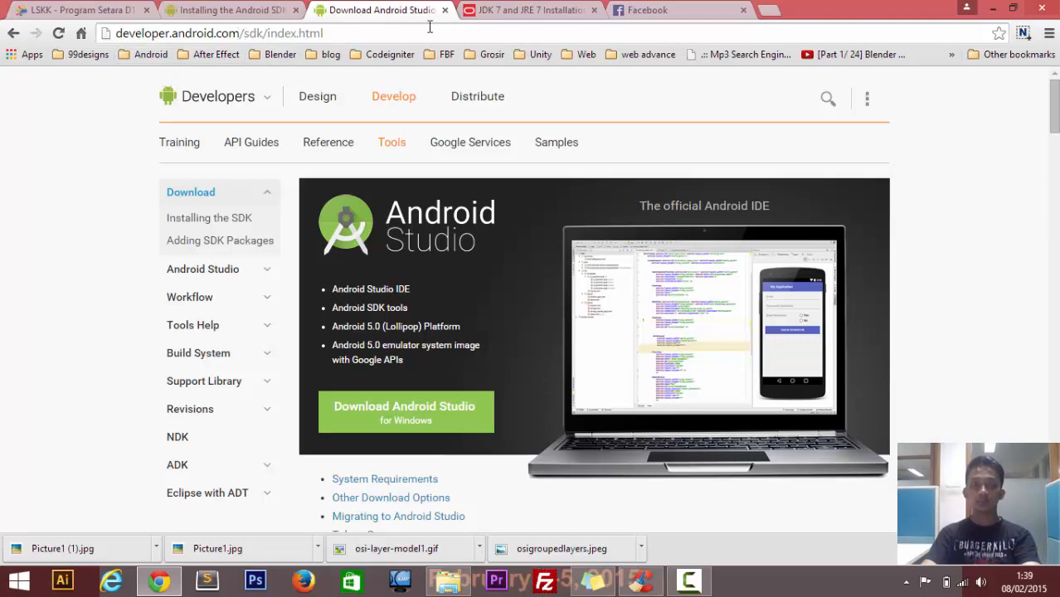
pyautogui.click(521, 17)
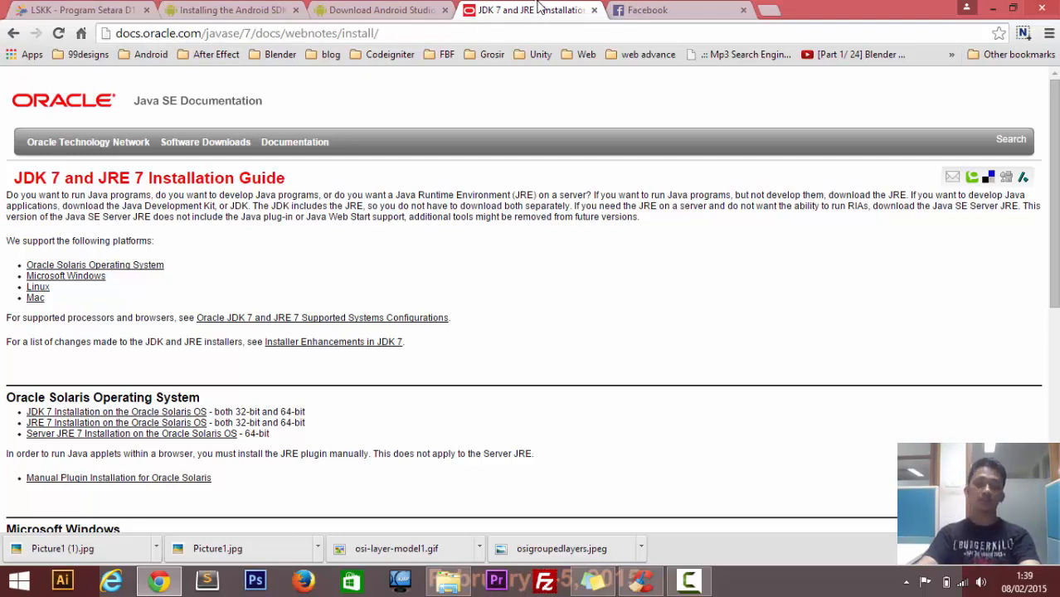
pyautogui.click(400, 16)
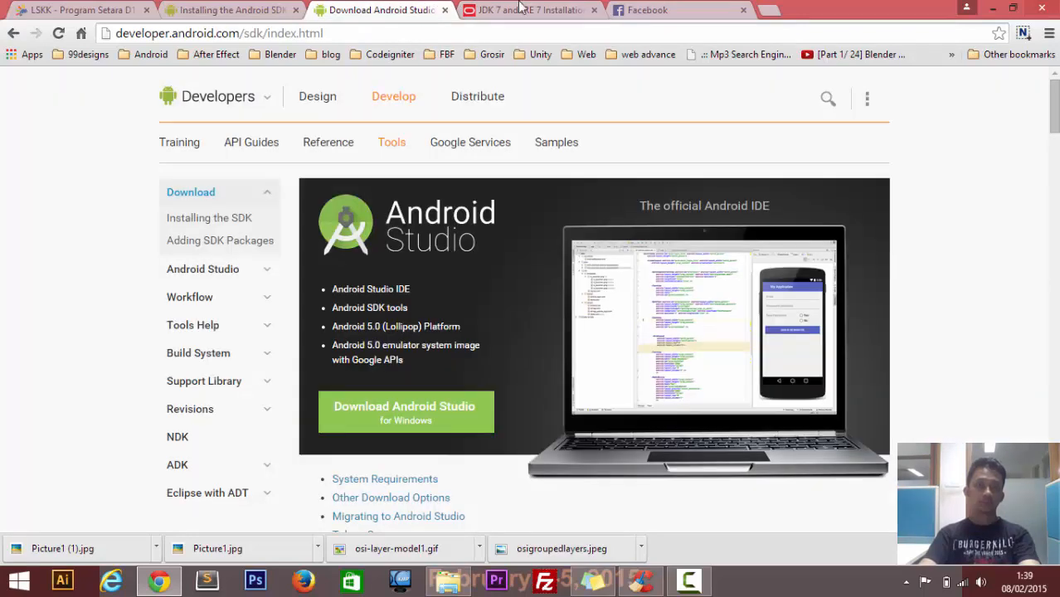
pyautogui.hotkey('ctrl', 'Tab')
pyautogui.click(410, 8)
pyautogui.hotkey('ctrl', 'Tab')
pyautogui.click(409, 9)
pyautogui.hotkey('ctrl', 'Tab')
pyautogui.click(404, 8)
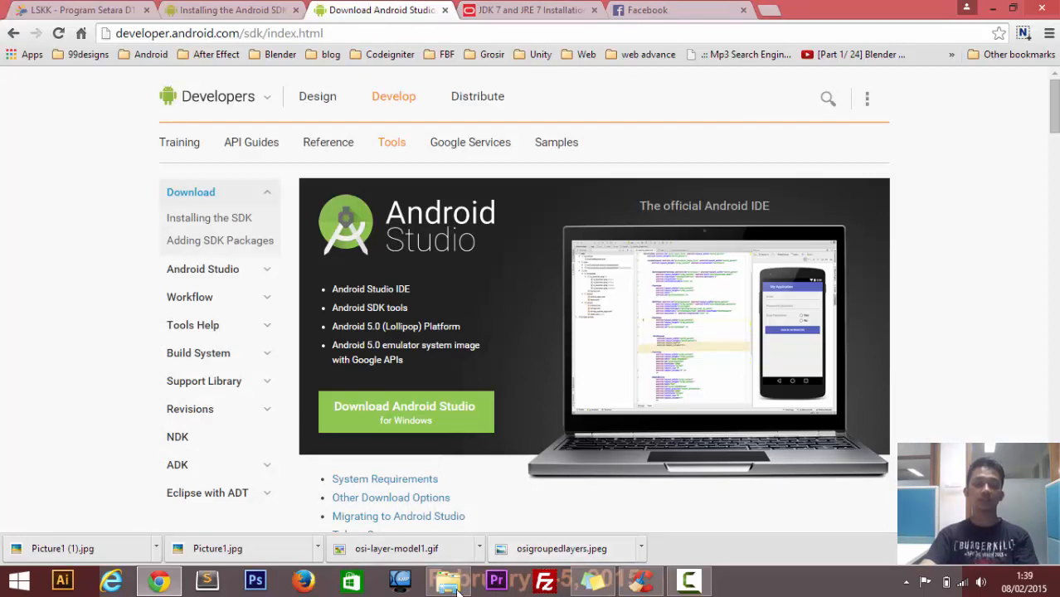
# Switch to File Explorer and launch android-studio-bundle-135.1641136.exe from the Programs folder in Downloads.
pyautogui.moveTo(456, 590)
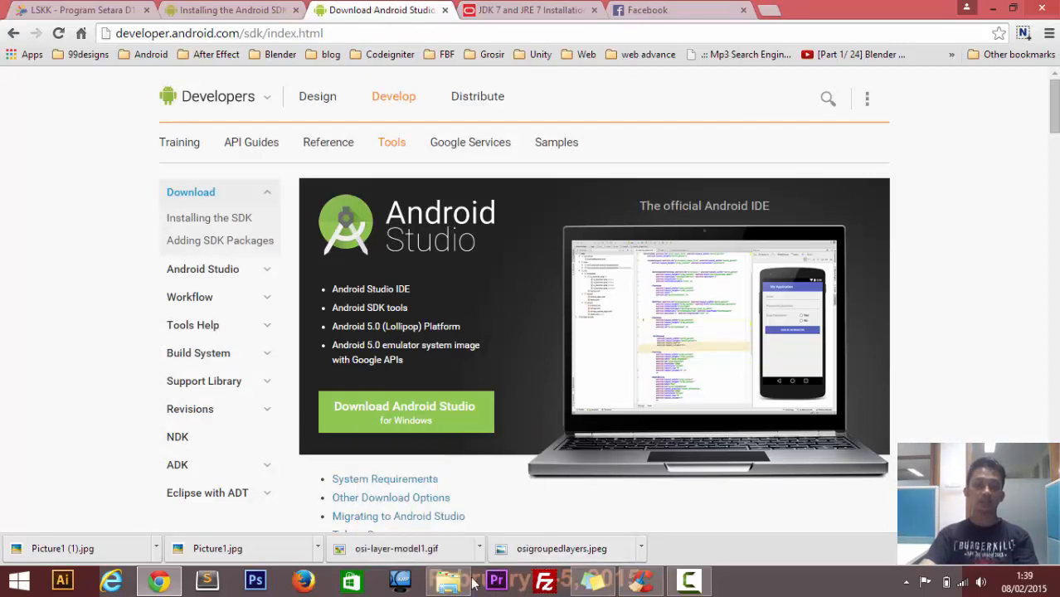
pyautogui.click(440, 497)
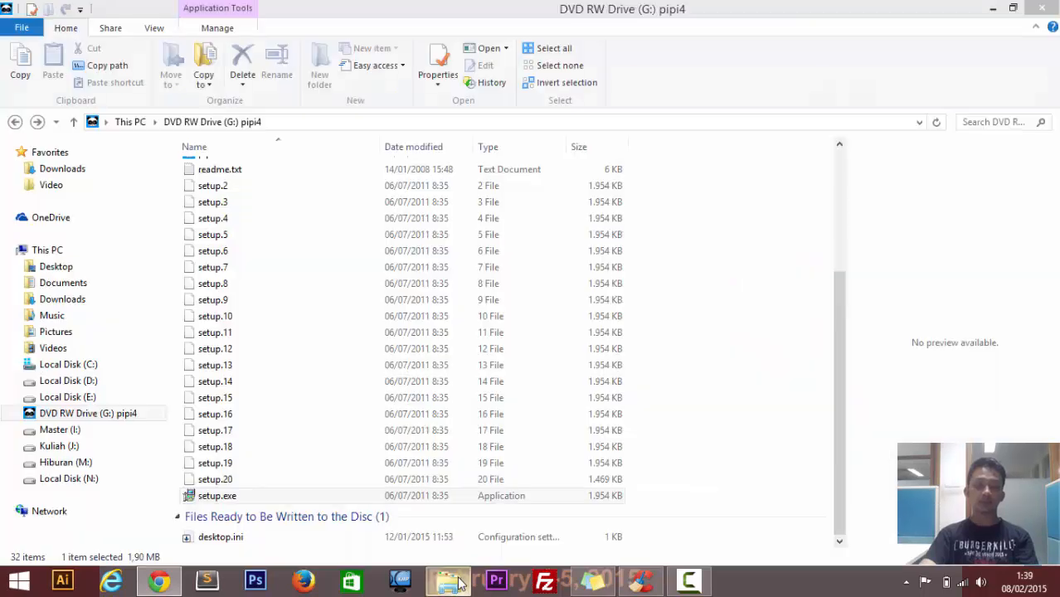
pyautogui.click(71, 306)
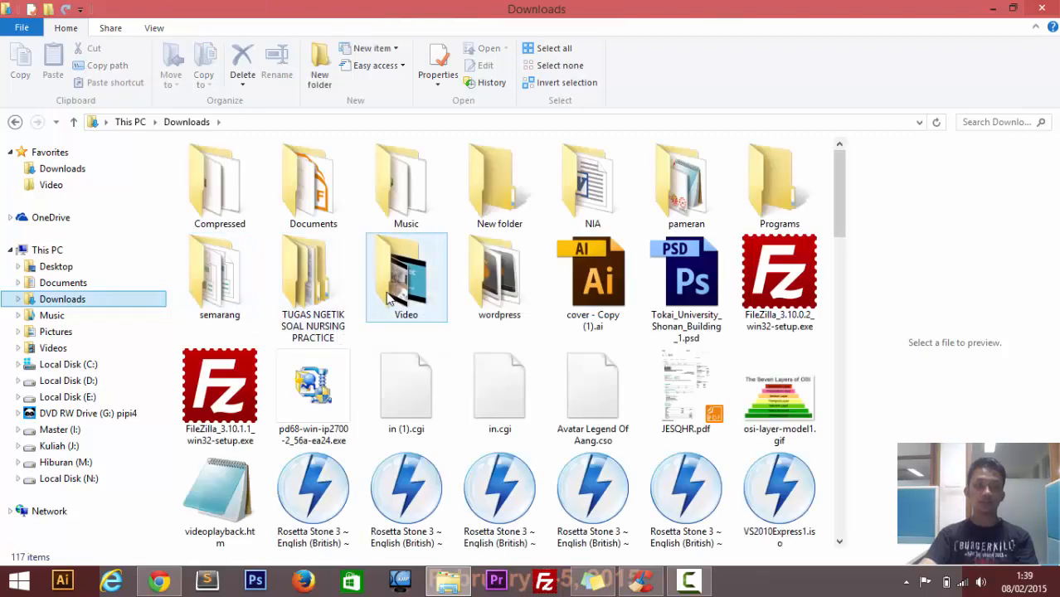
pyautogui.click(765, 195)
pyautogui.doubleClick(765, 195)
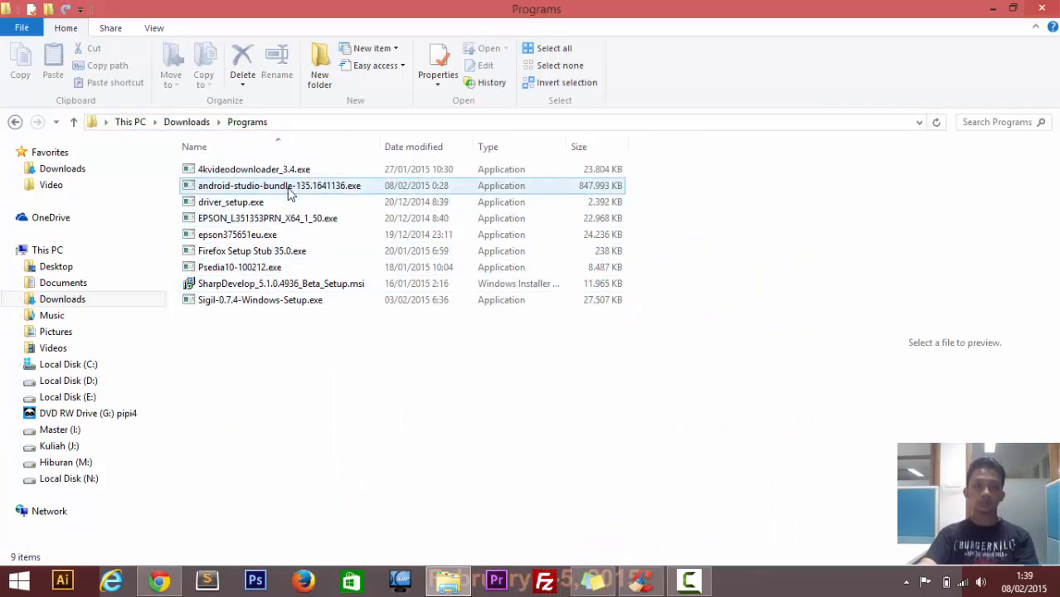
pyautogui.click(291, 192)
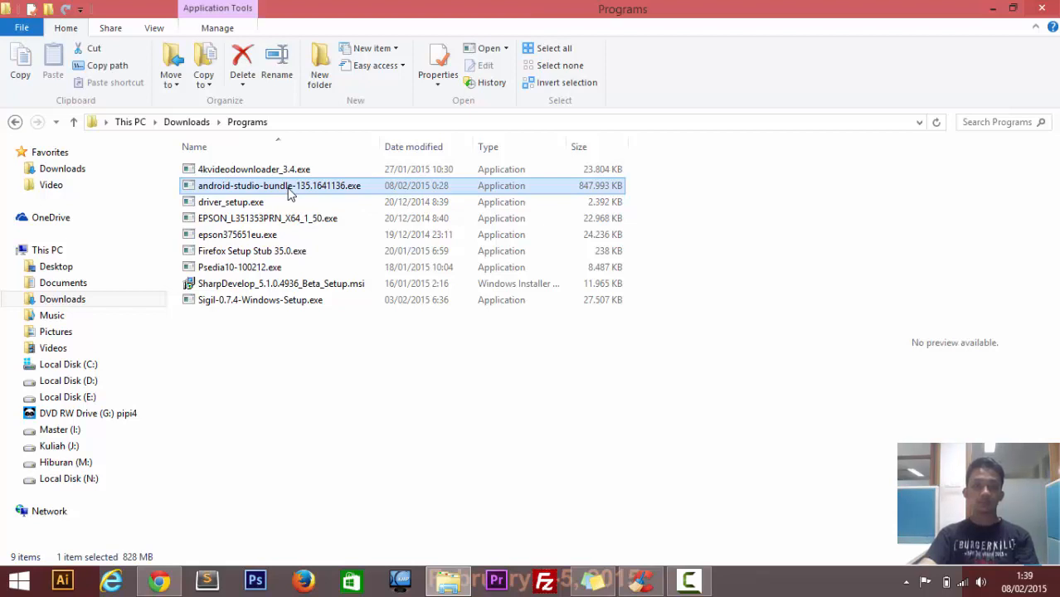
pyautogui.doubleClick(291, 189)
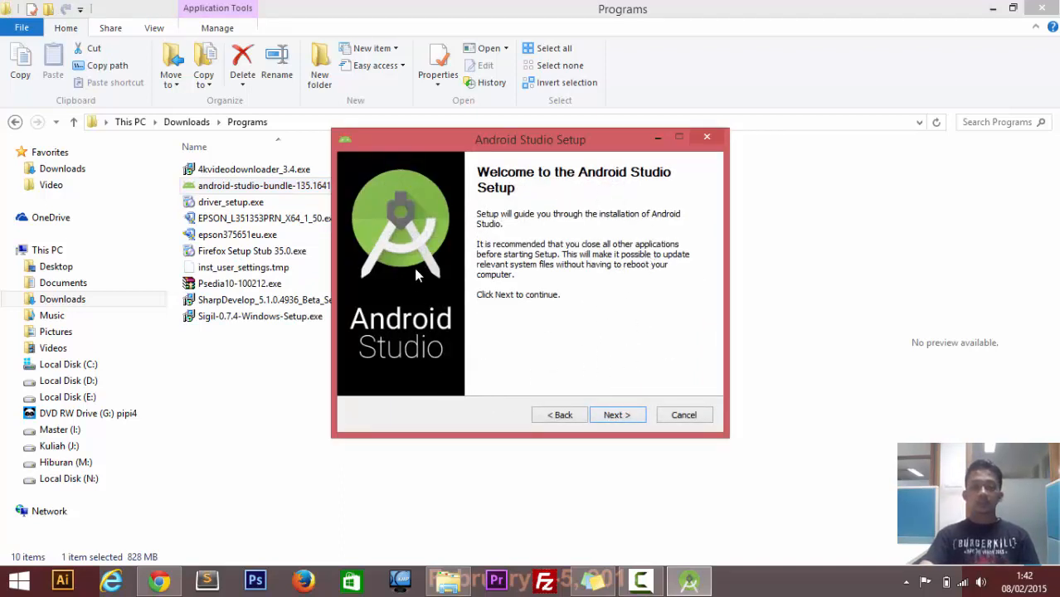
# Continue the Android Studio setup with all components selected and accept the Android SDK and Intel HAXM license agreements.
pyautogui.click(618, 416)
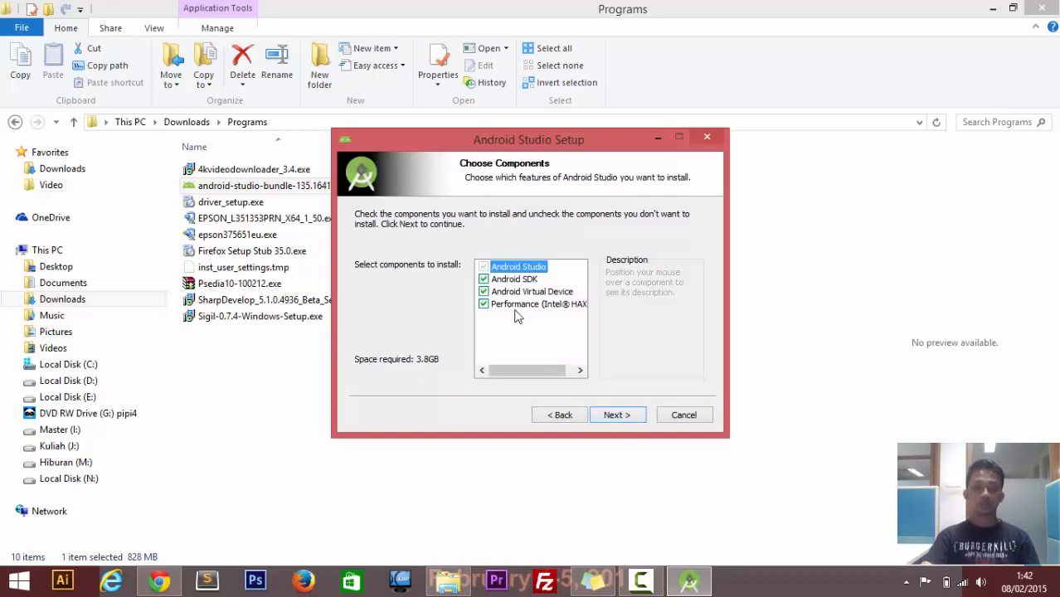
pyautogui.moveTo(514, 301)
pyautogui.moveTo(480, 277)
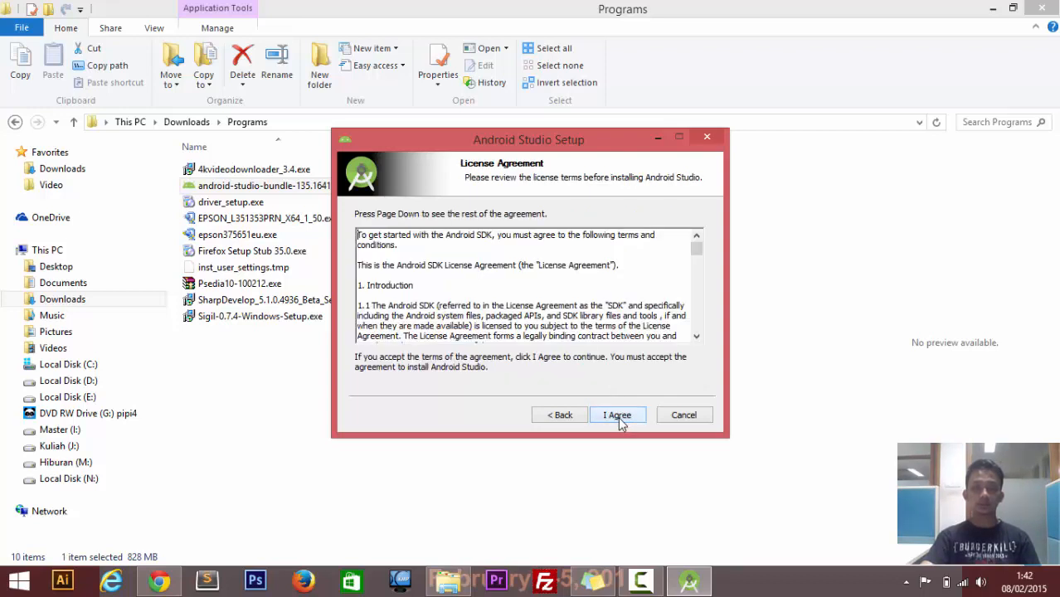
pyautogui.click(620, 422)
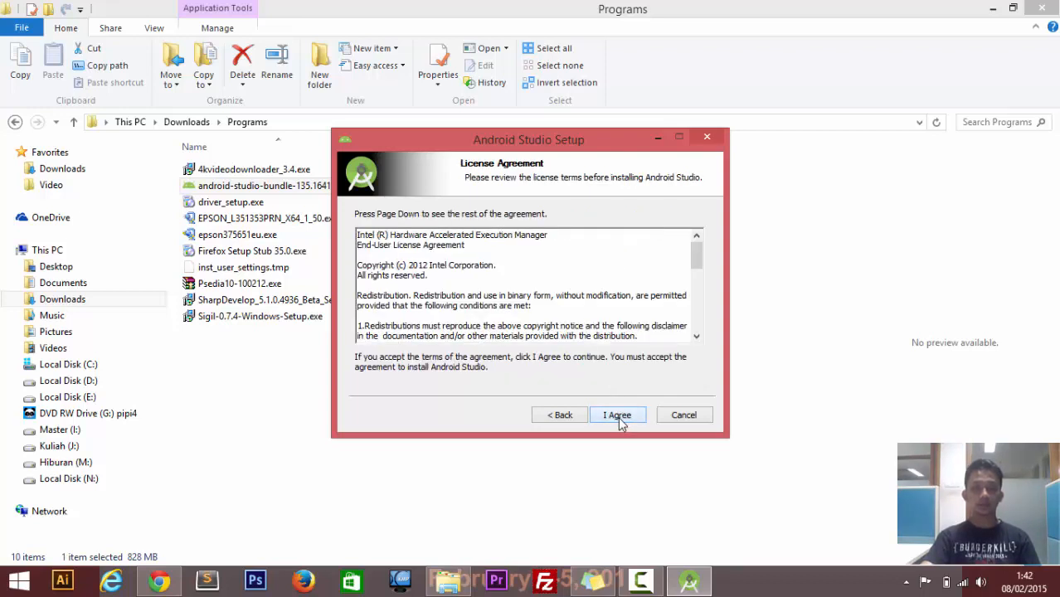
pyautogui.click(621, 420)
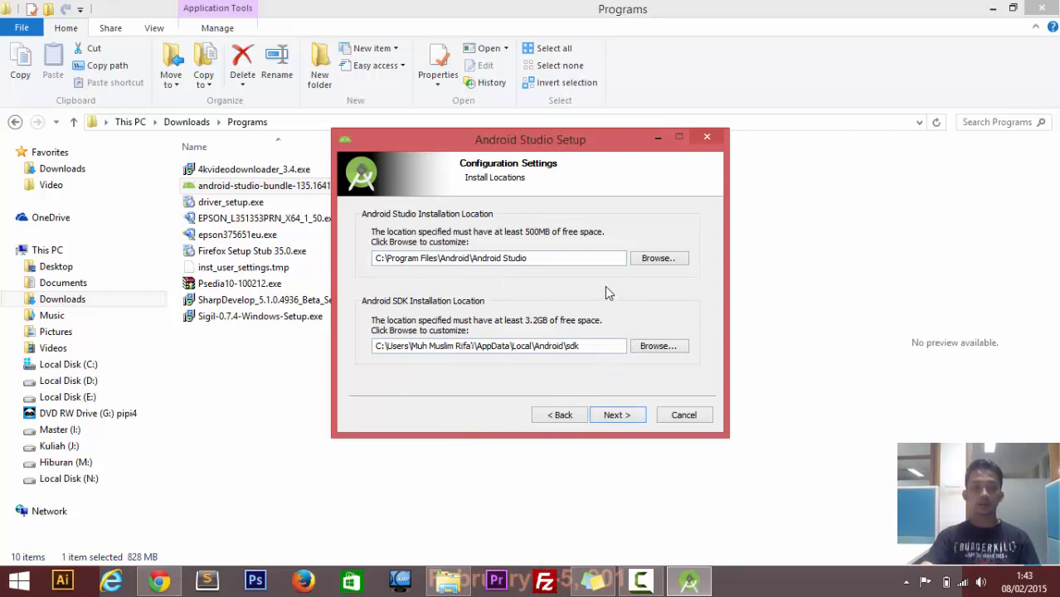
# Set the Android Studio installation location to the ADS folder on Local Disk (E:).
pyautogui.click(667, 263)
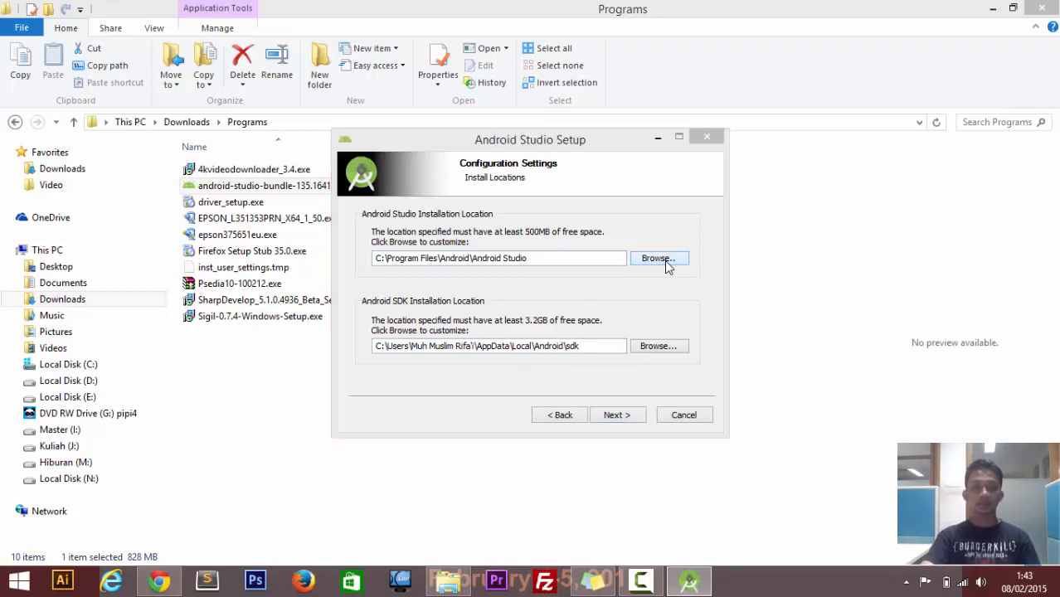
pyautogui.moveTo(635, 249); pyautogui.dragTo(541, 291)
pyautogui.moveTo(654, 292); pyautogui.dragTo(426, 294)
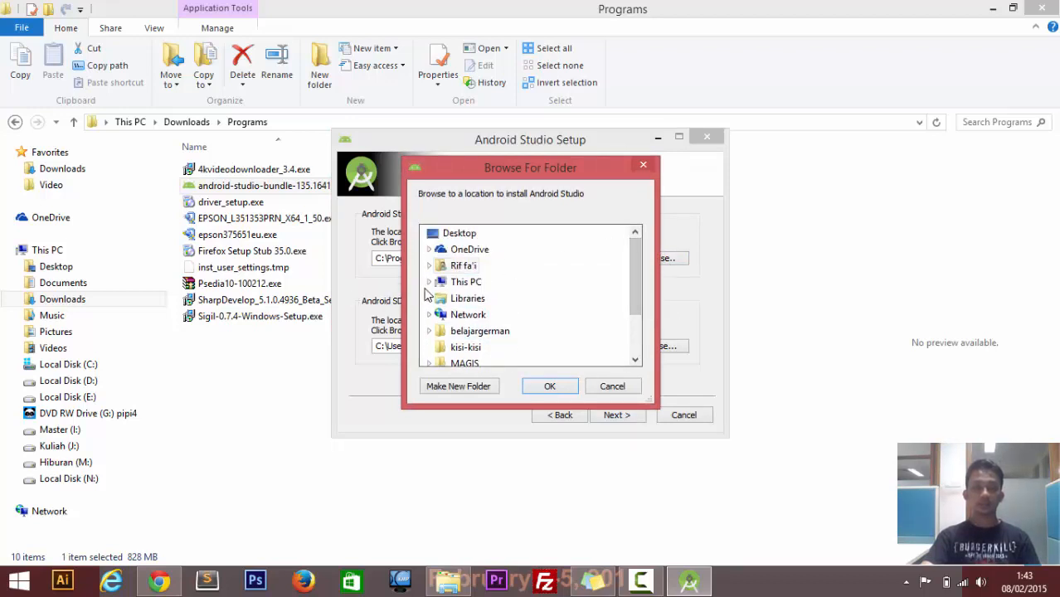
pyautogui.click(429, 282)
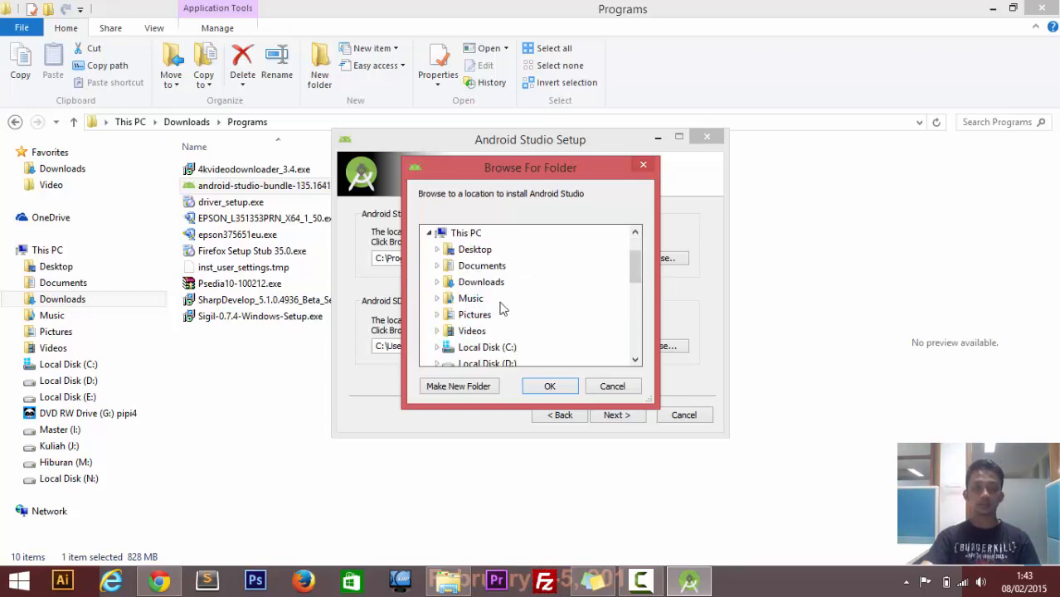
pyautogui.moveTo(636, 267); pyautogui.dragTo(485, 298)
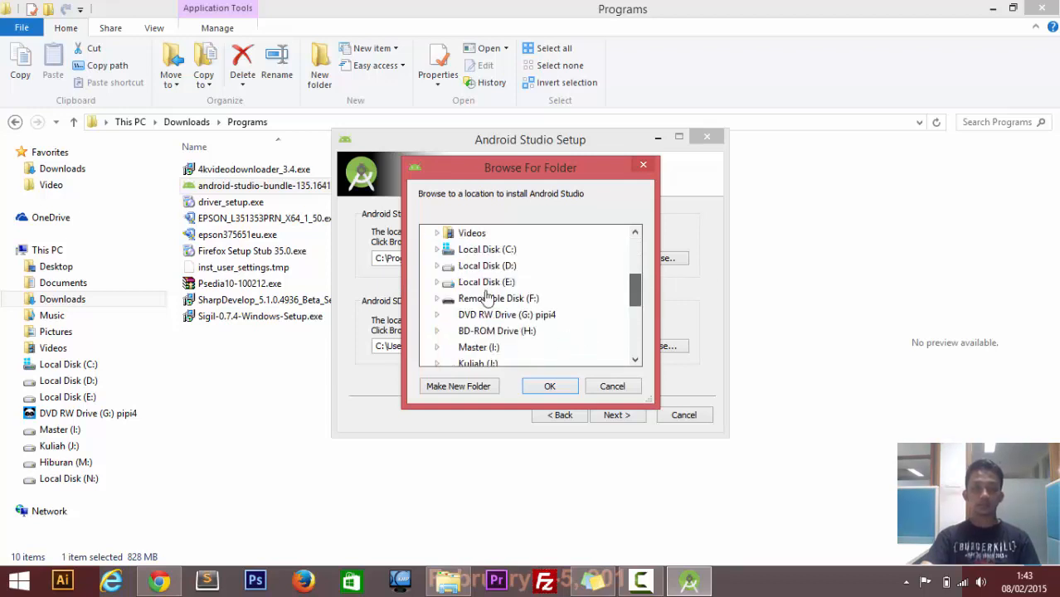
pyautogui.doubleClick(446, 284)
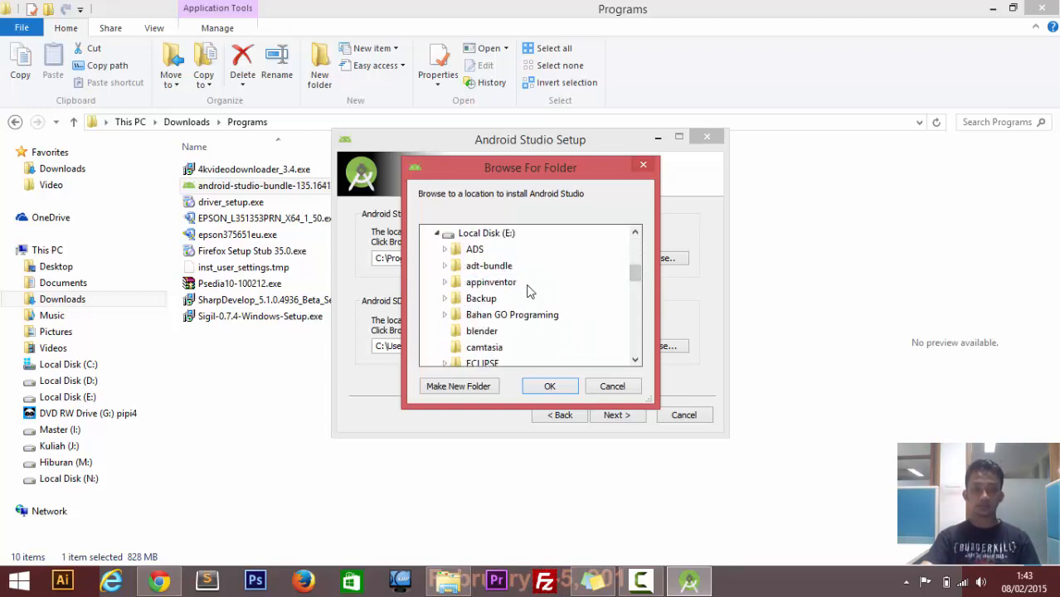
pyautogui.click(445, 249)
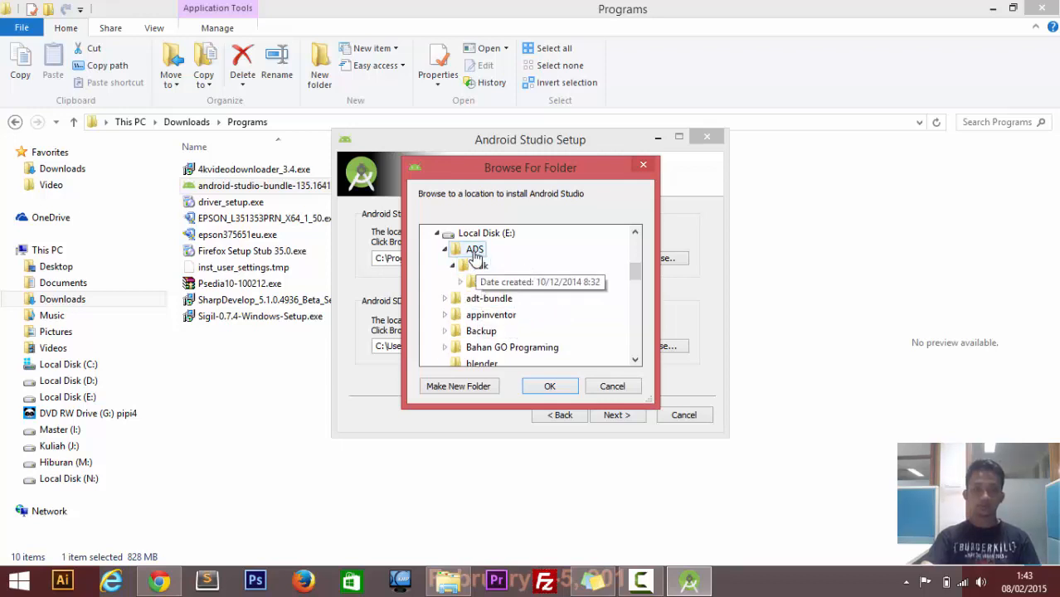
pyautogui.click(474, 250)
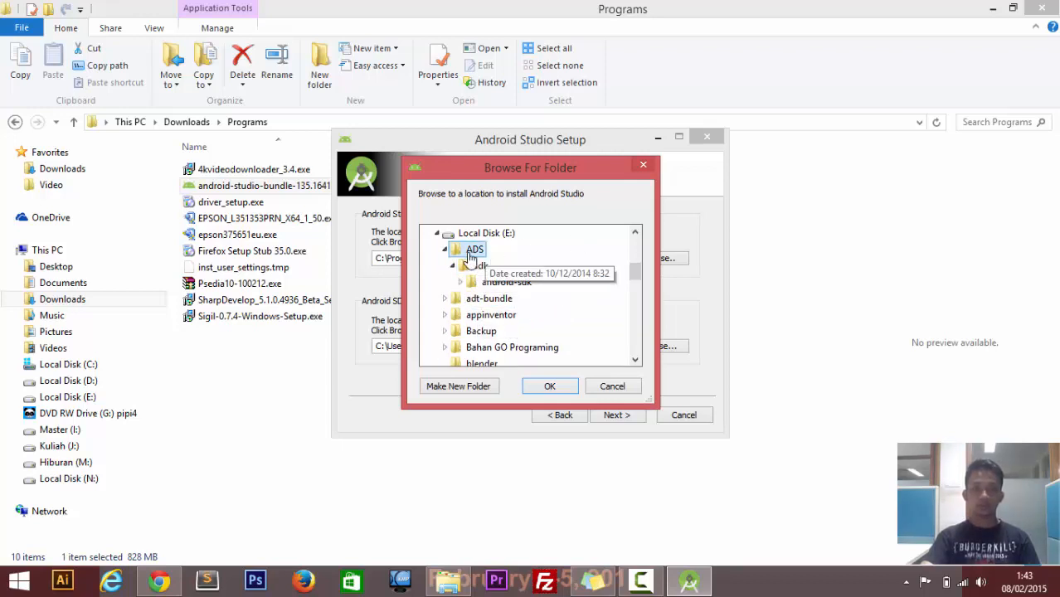
pyautogui.click(550, 387)
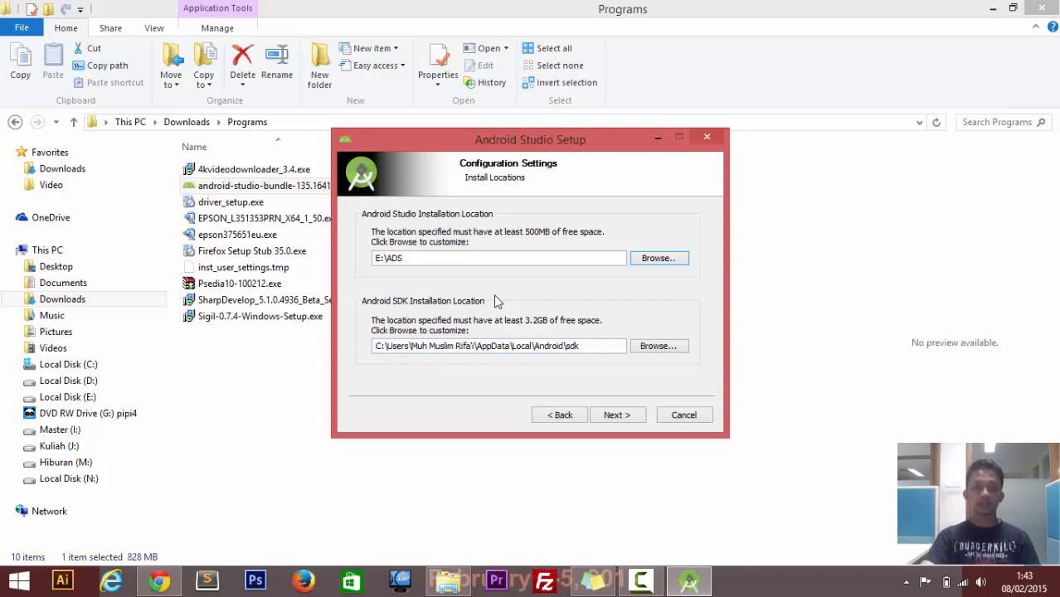
# Set the Android SDK installation location to the sdk folder inside ADS on Local Disk (E:).
pyautogui.click(658, 346)
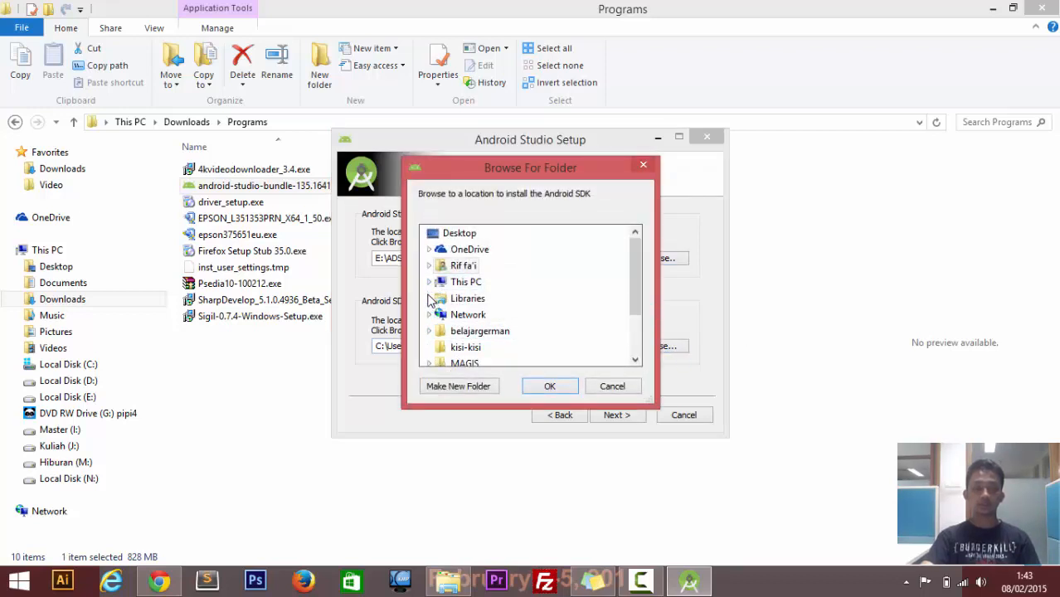
pyautogui.click(429, 282)
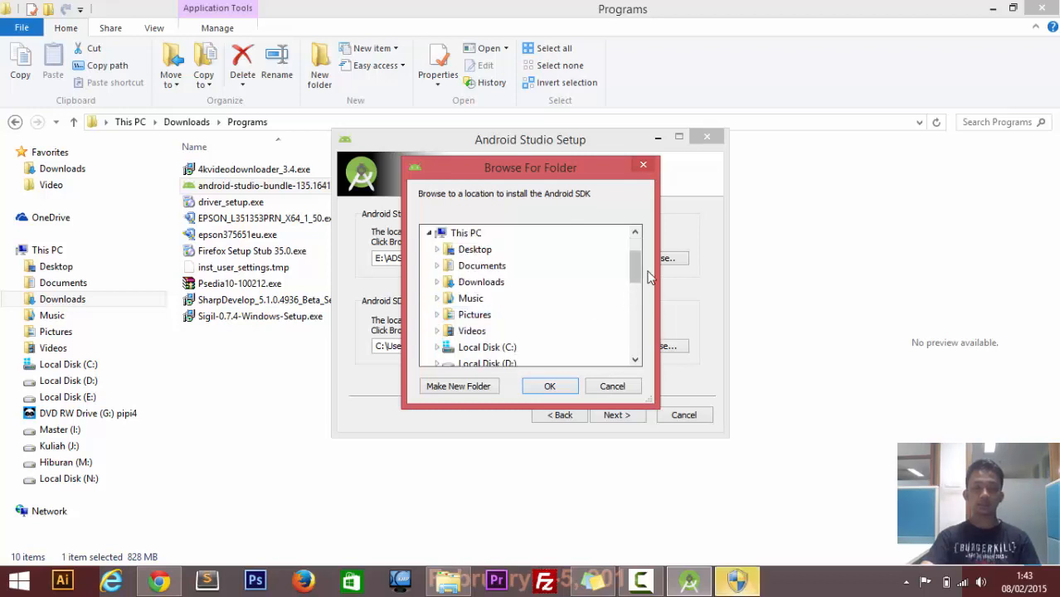
pyautogui.moveTo(636, 267); pyautogui.dragTo(646, 322)
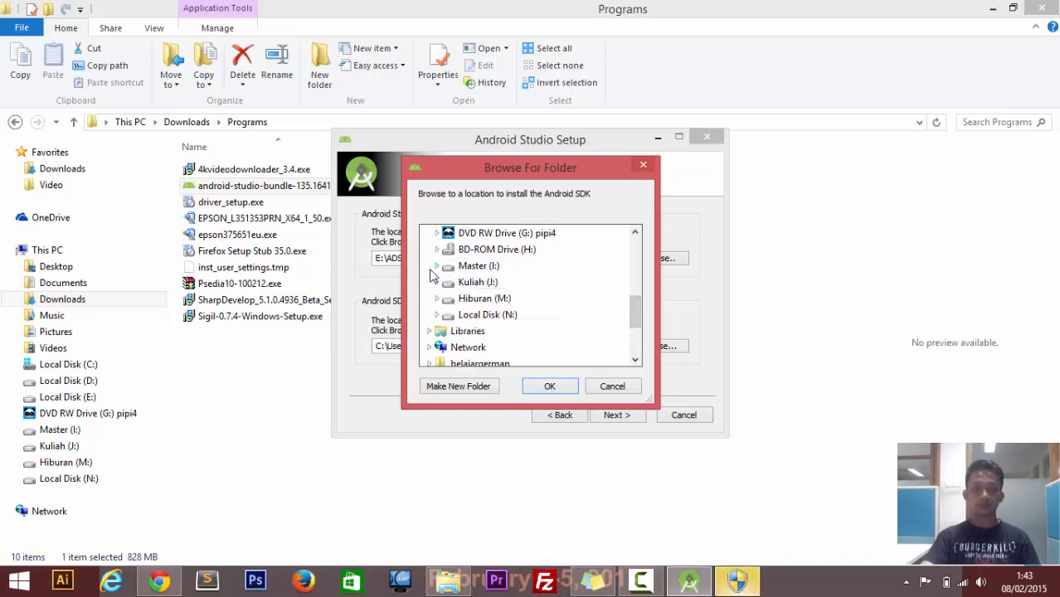
pyautogui.moveTo(632, 315); pyautogui.dragTo(633, 299)
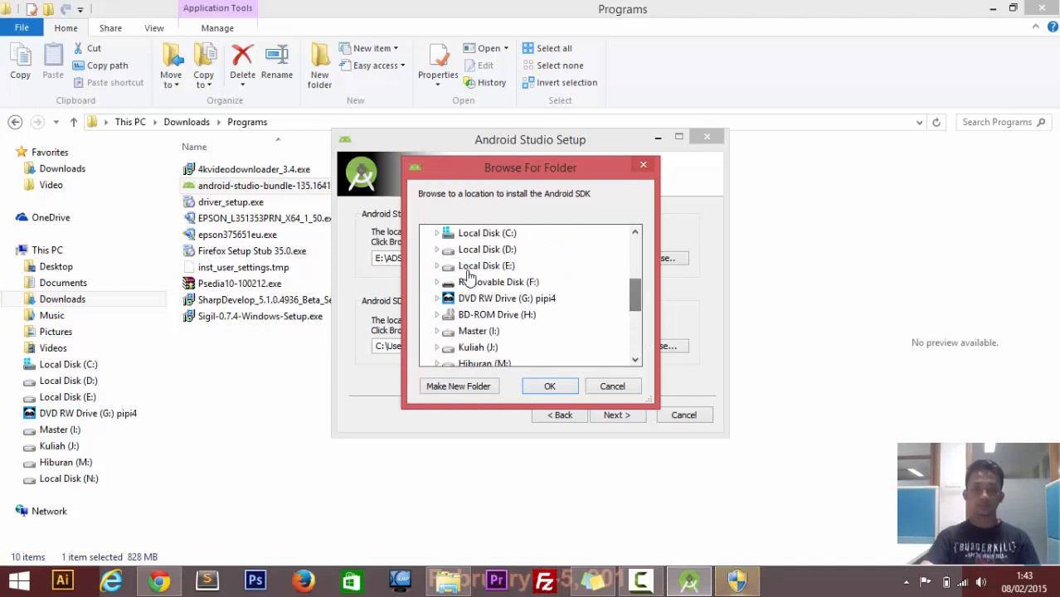
pyautogui.click(436, 266)
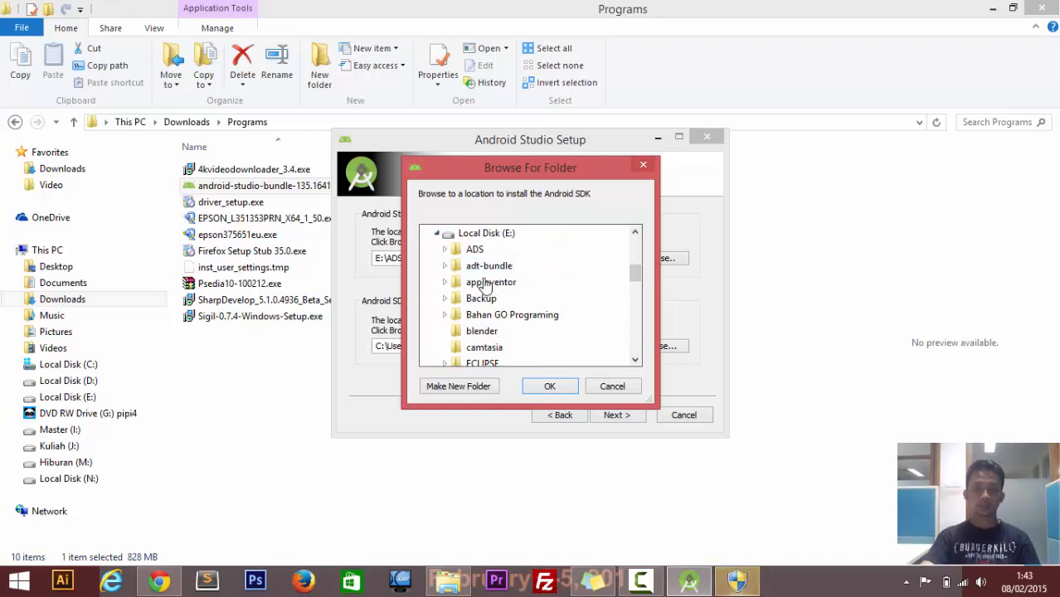
pyautogui.click(445, 249)
pyautogui.click(453, 266)
pyautogui.click(481, 266)
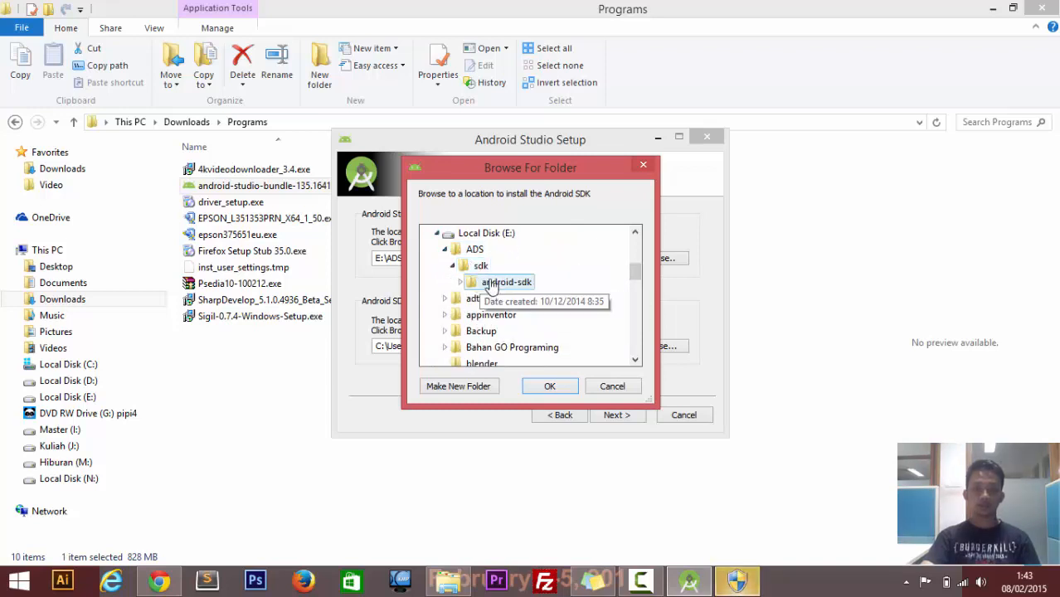
pyautogui.click(564, 386)
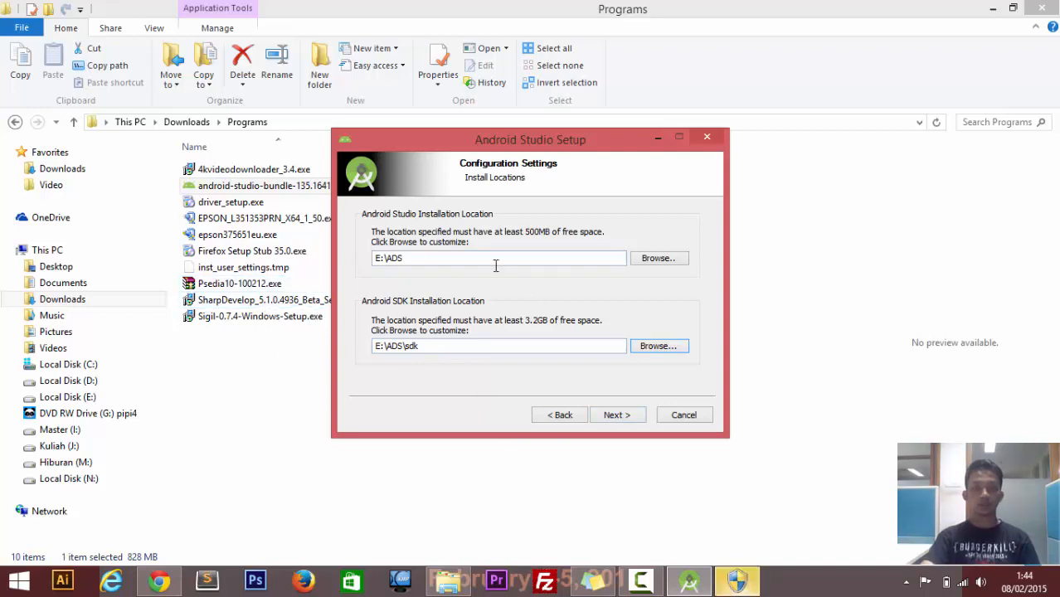
# Try to continue the setup with the ADS-based install locations and dismiss the messages about non-empty folders.
pyautogui.click(628, 418)
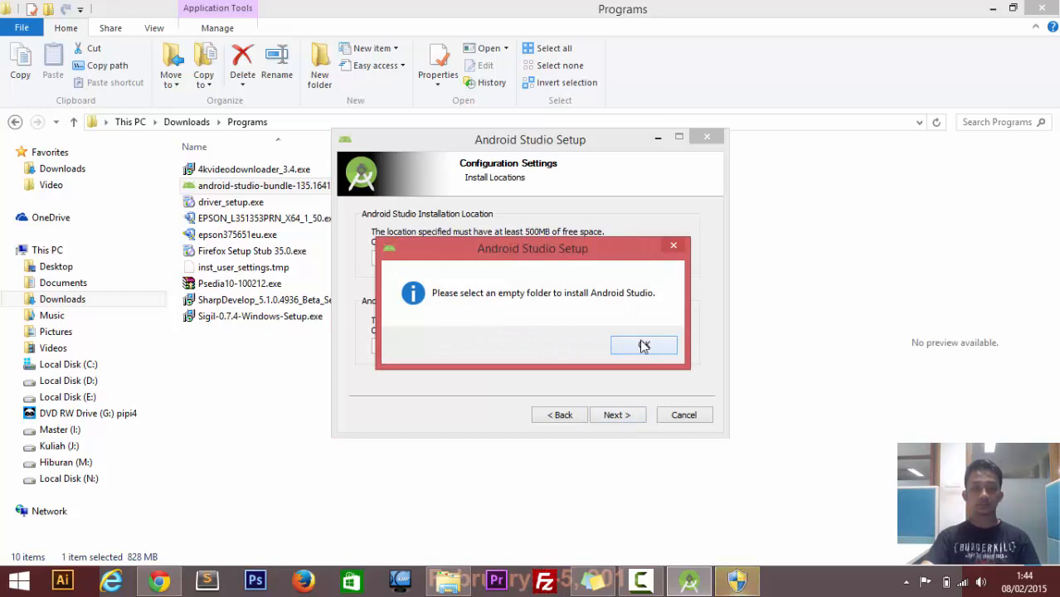
pyautogui.click(644, 346)
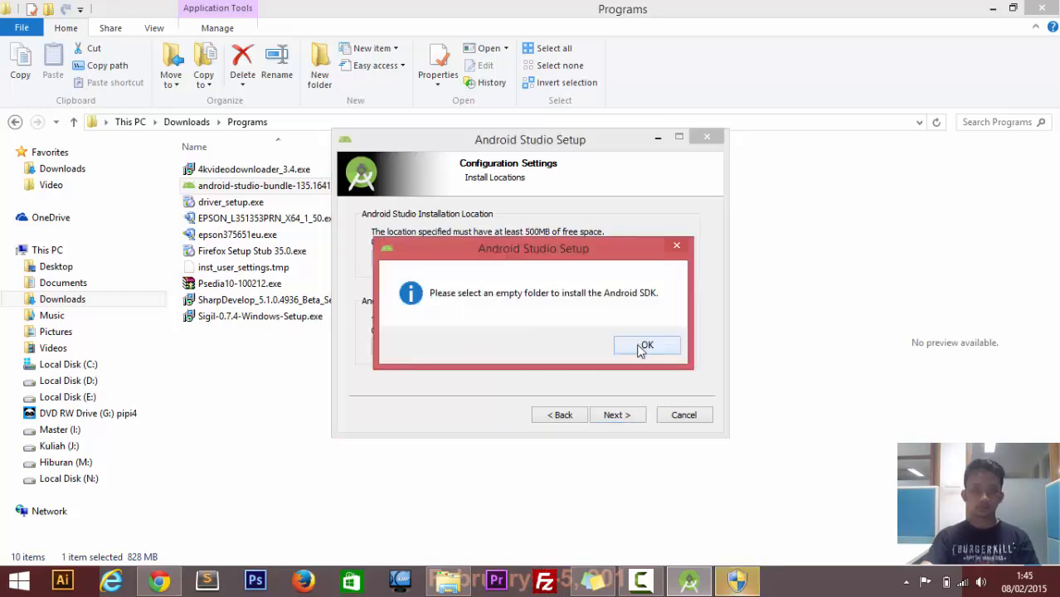
pyautogui.click(644, 346)
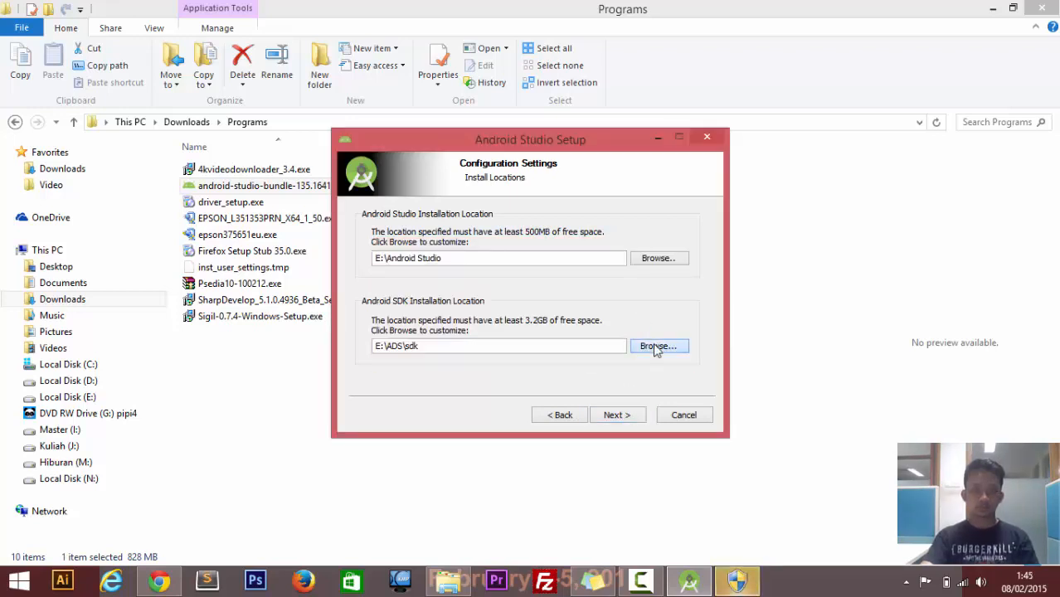
# Create a folder named Android Studio sdk on Local Disk (E:) and set it as the Android SDK installation location.
pyautogui.click(656, 346)
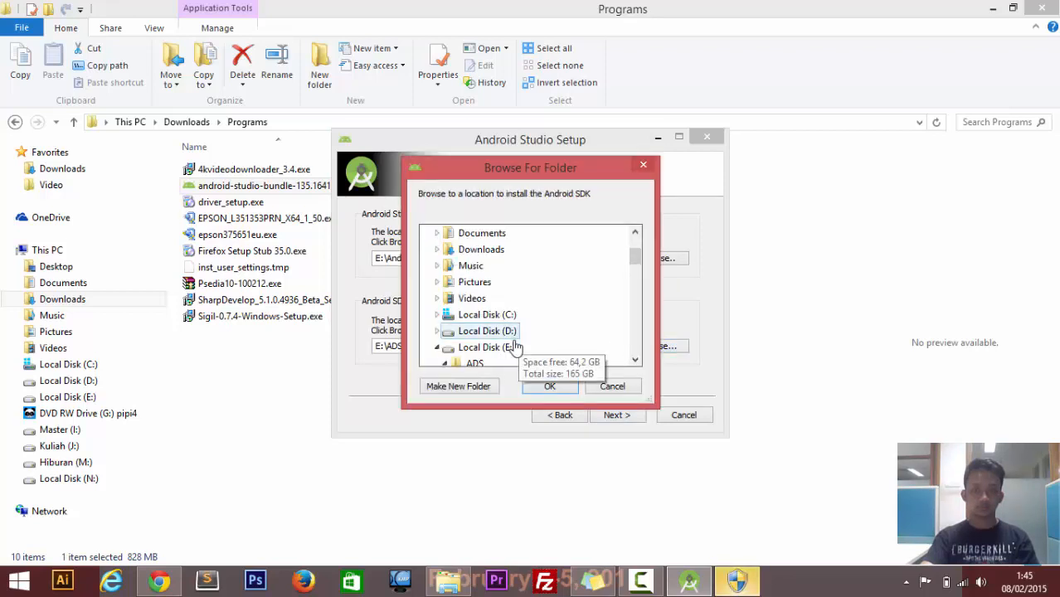
pyautogui.moveTo(635, 267); pyautogui.dragTo(636, 286)
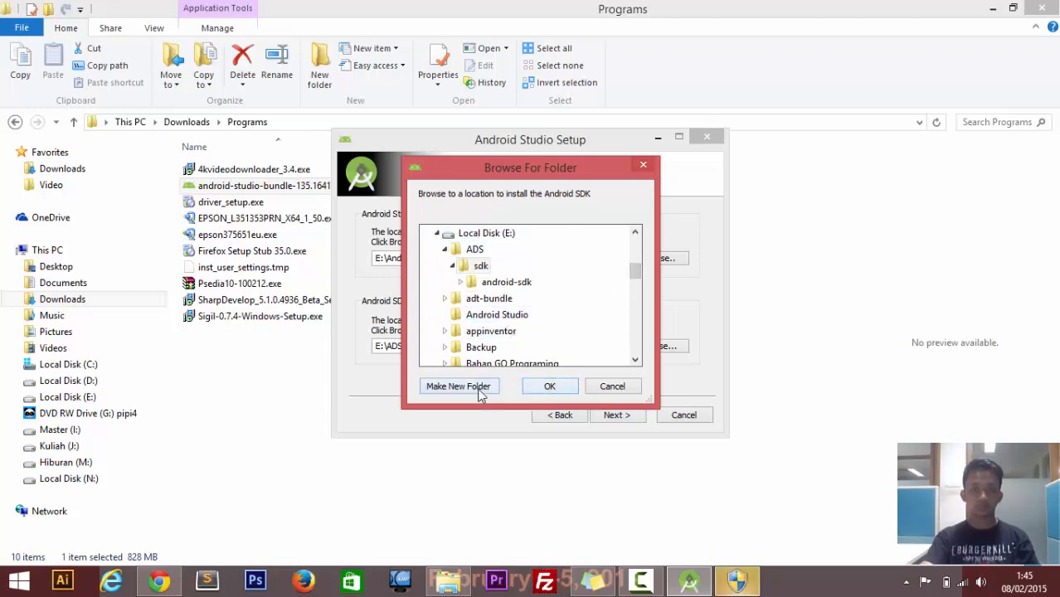
pyautogui.click(464, 233)
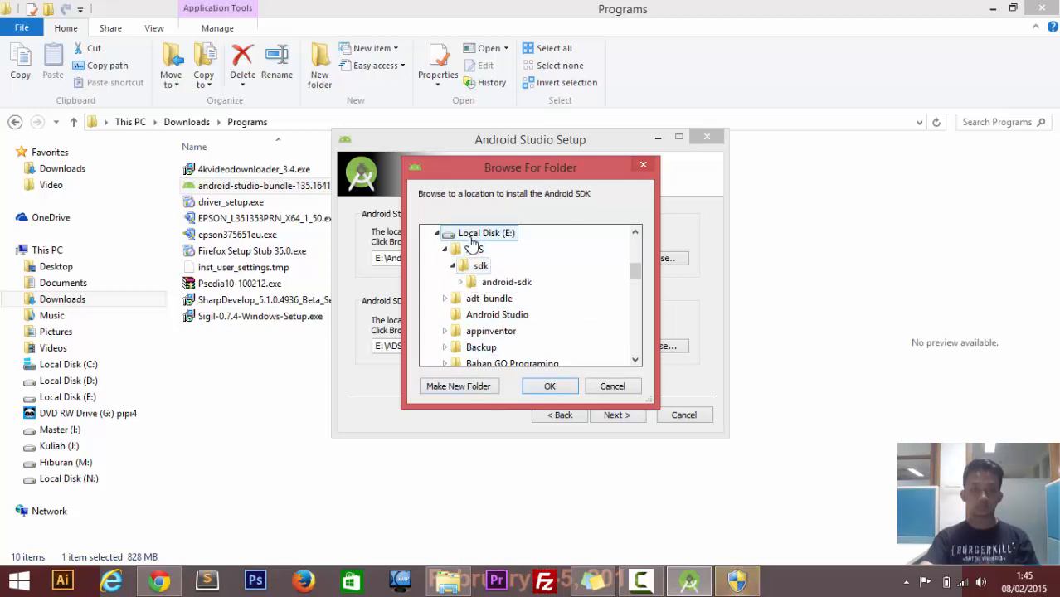
pyautogui.click(459, 386)
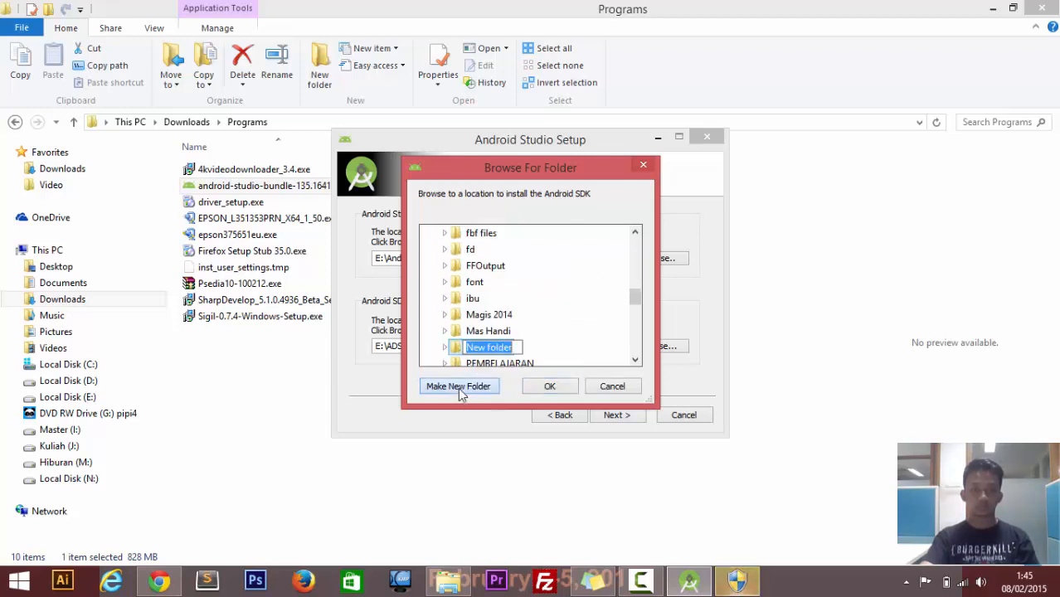
pyautogui.write('AS')
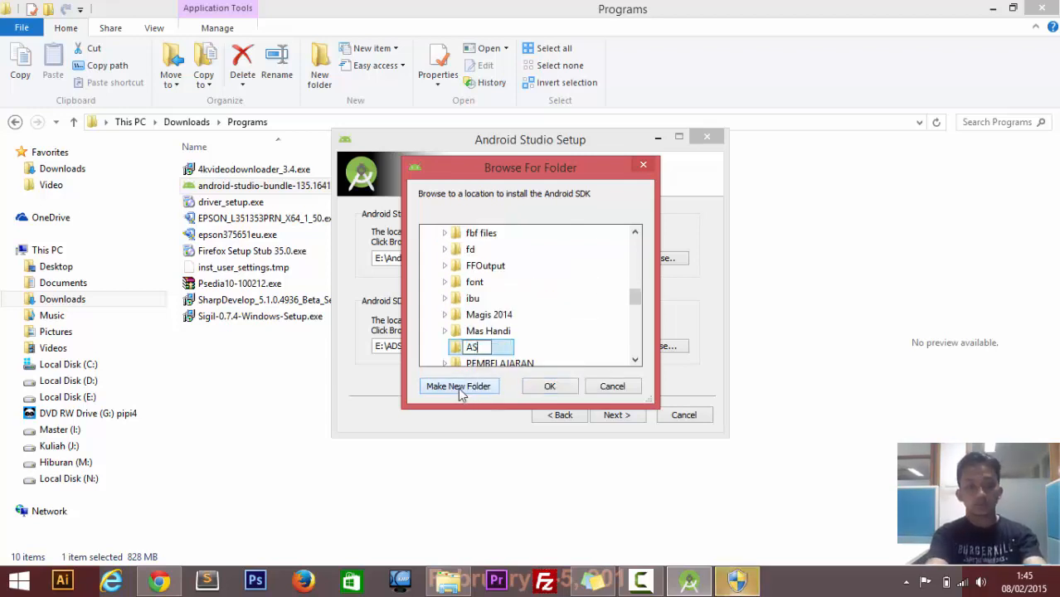
pyautogui.write('n')
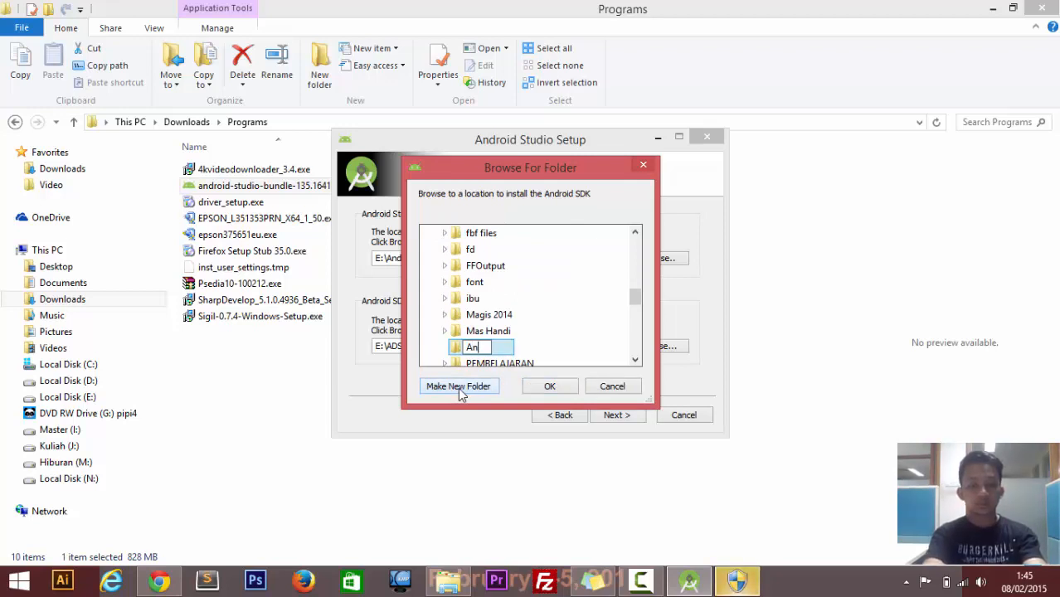
pyautogui.write('drioid')
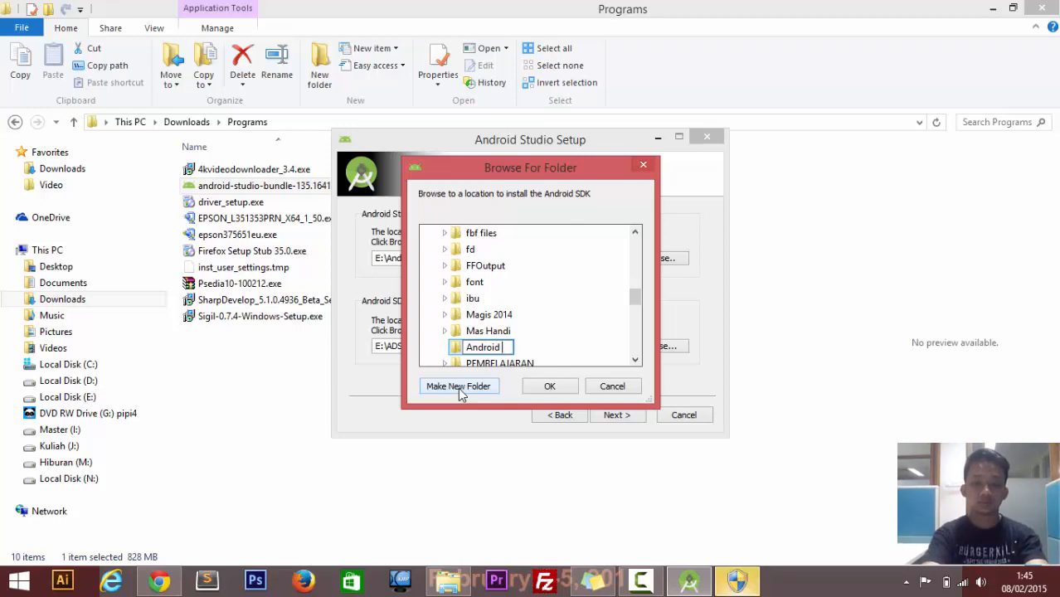
pyautogui.write(' Stu')
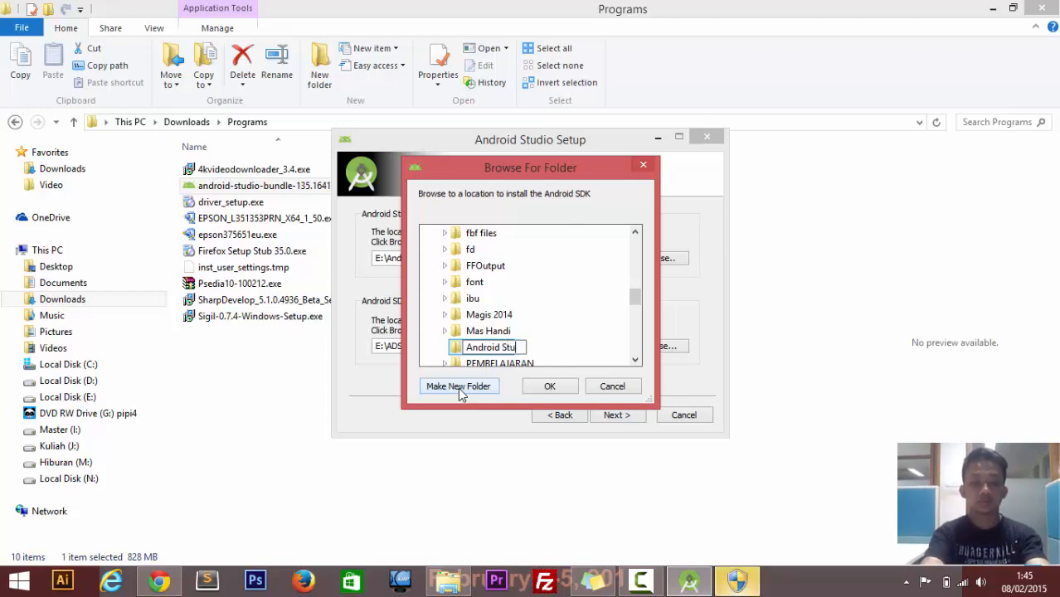
pyautogui.write('dio sdk')
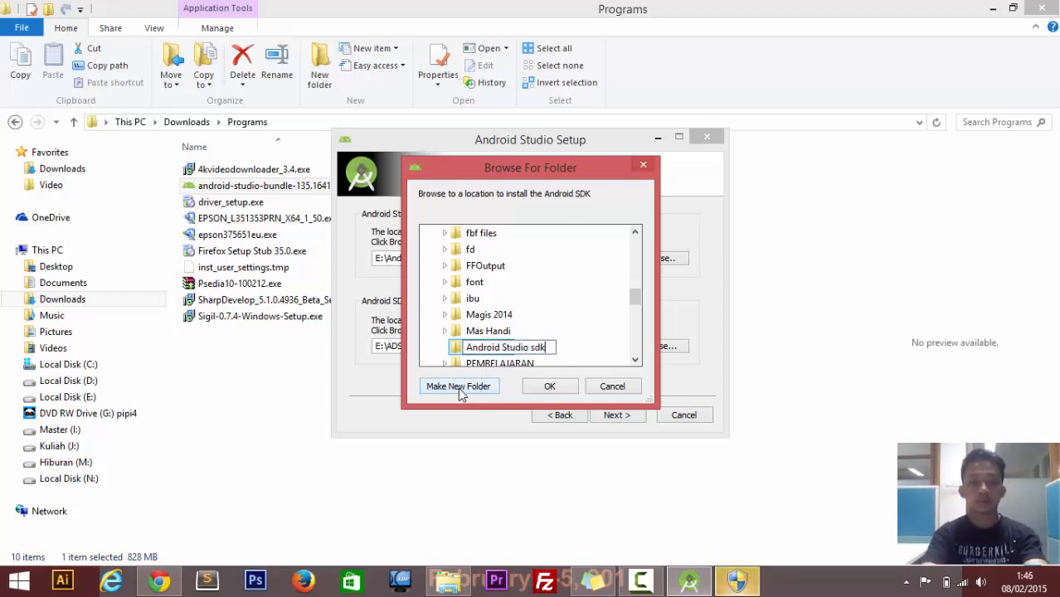
pyautogui.press('Return')
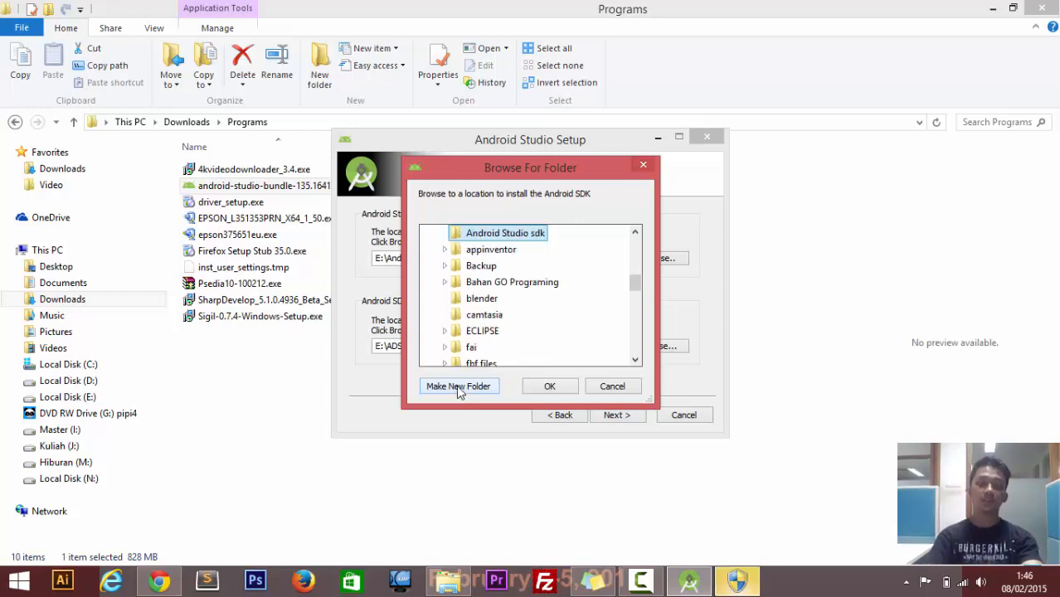
pyautogui.click(557, 387)
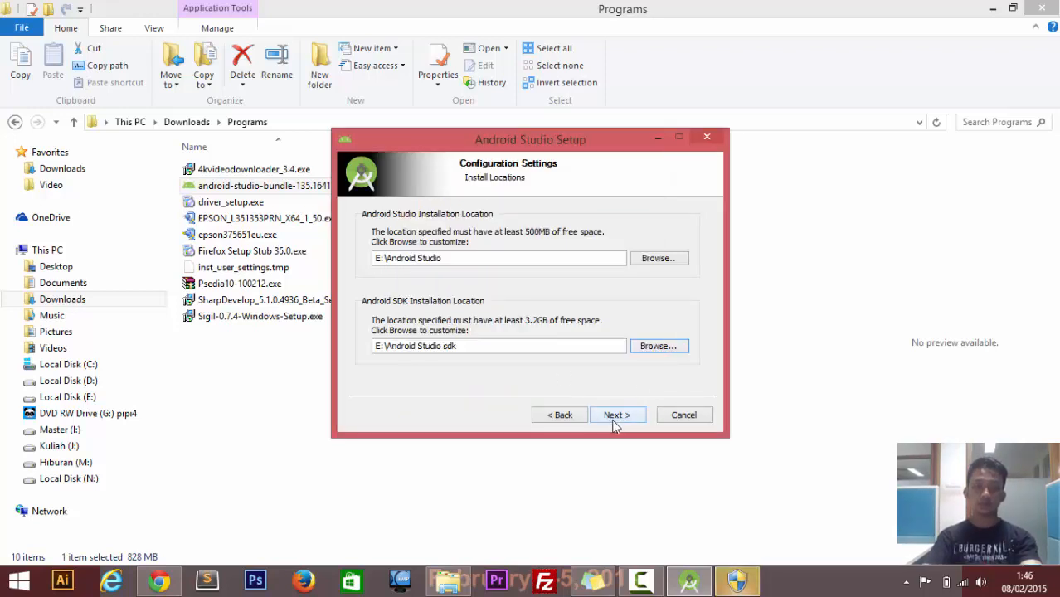
# Try to continue the setup with E:\Android Studio and E:\Android Studio sdk as install locations, dismissing the path warnings.
pyautogui.click(613, 416)
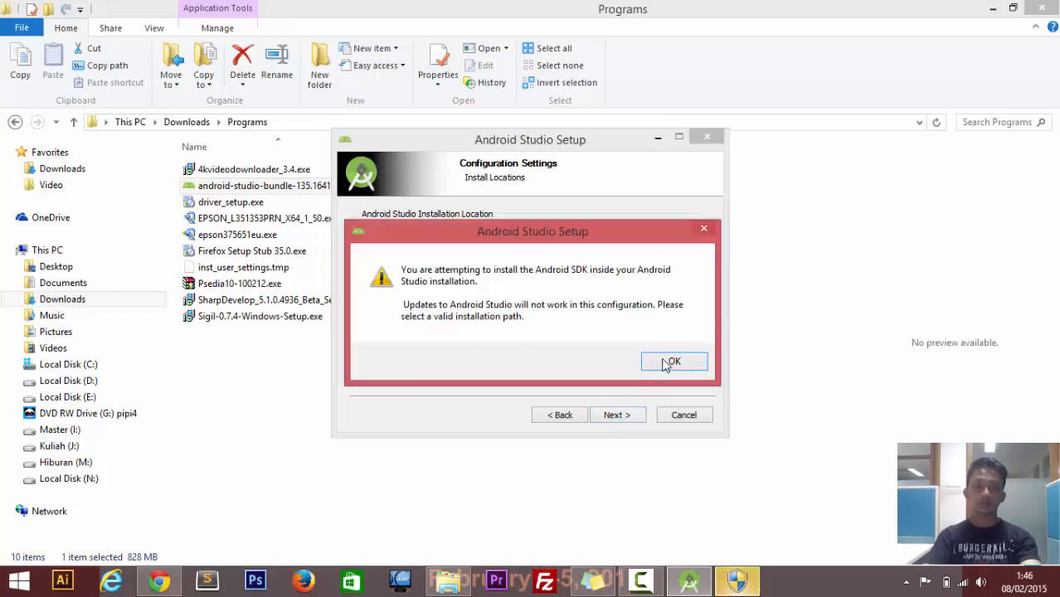
pyautogui.click(674, 365)
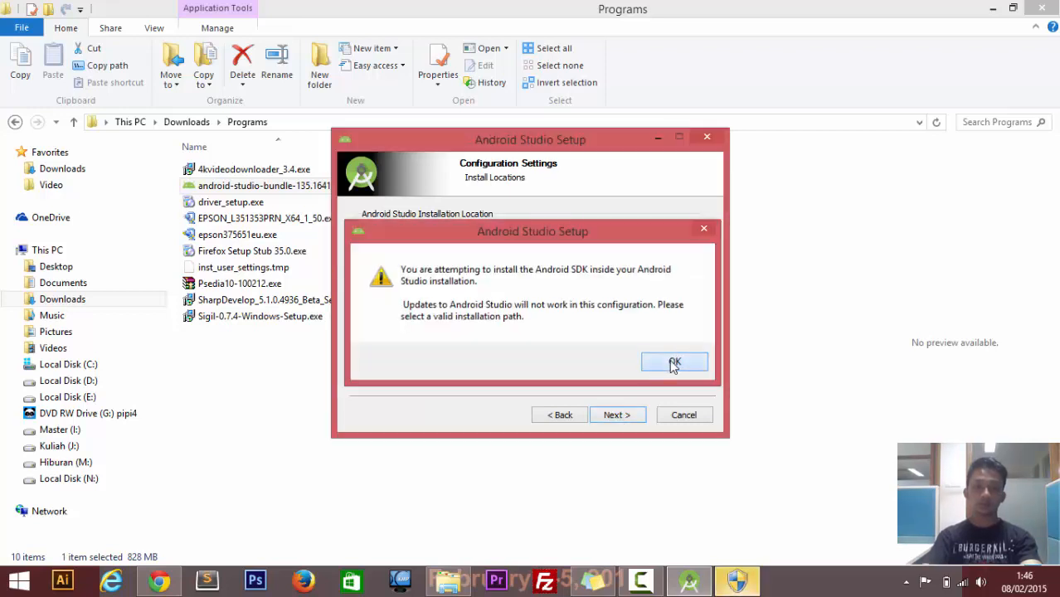
pyautogui.click(618, 415)
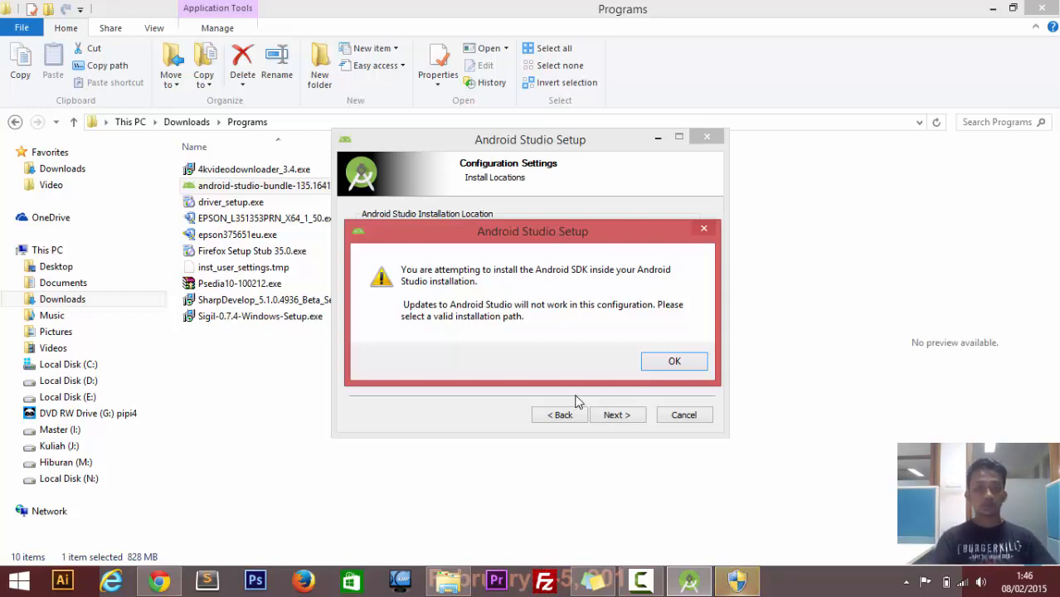
pyautogui.click(650, 356)
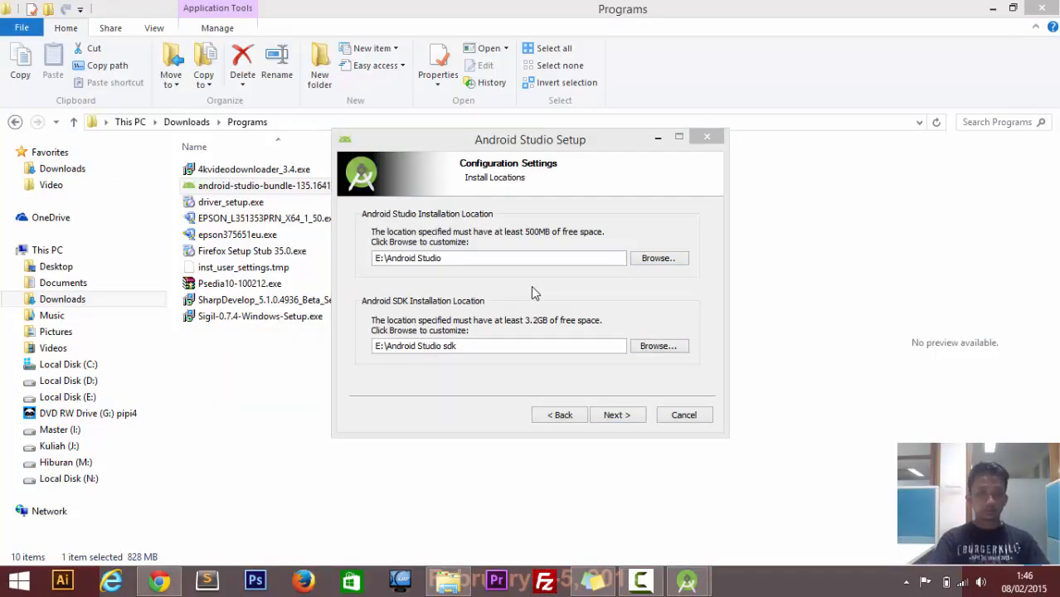
# Reselect the Android Studio folder on Local Disk (E:) as the Android Studio installation location.
pyautogui.click(637, 264)
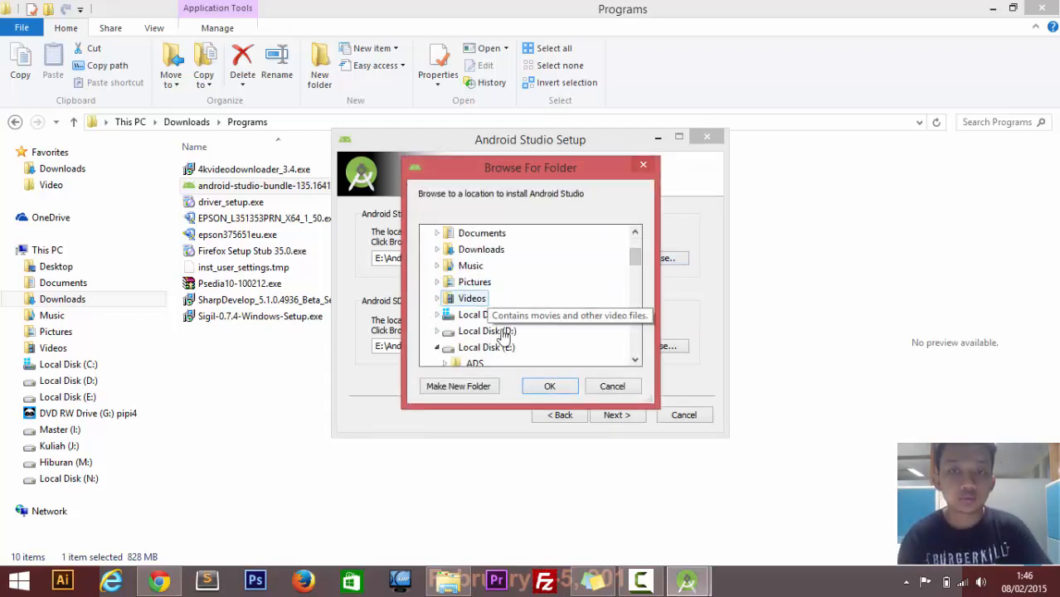
pyautogui.moveTo(636, 269); pyautogui.dragTo(629, 287)
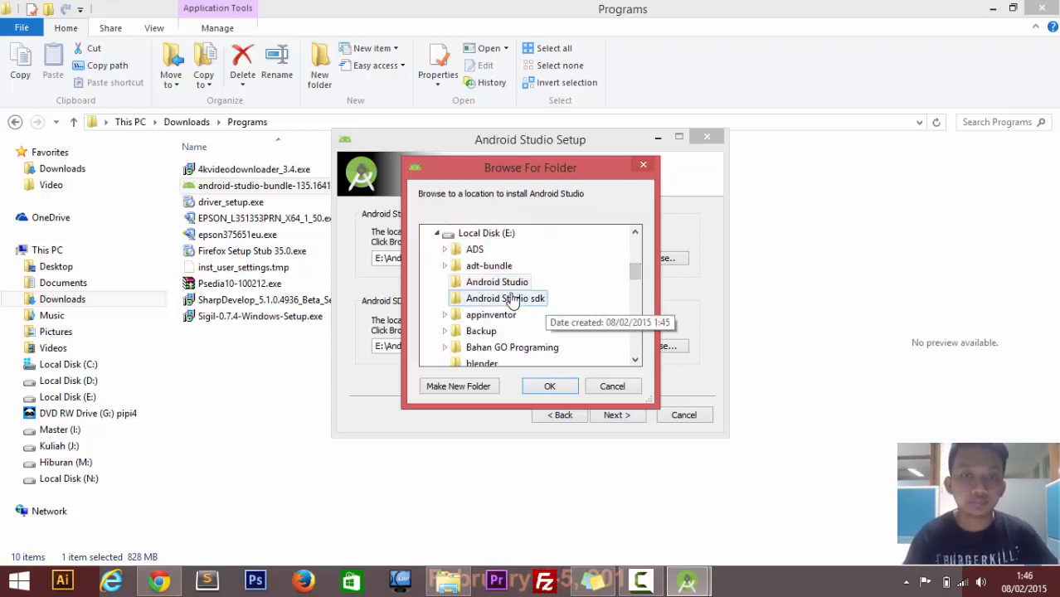
pyautogui.click(505, 282)
pyautogui.click(551, 386)
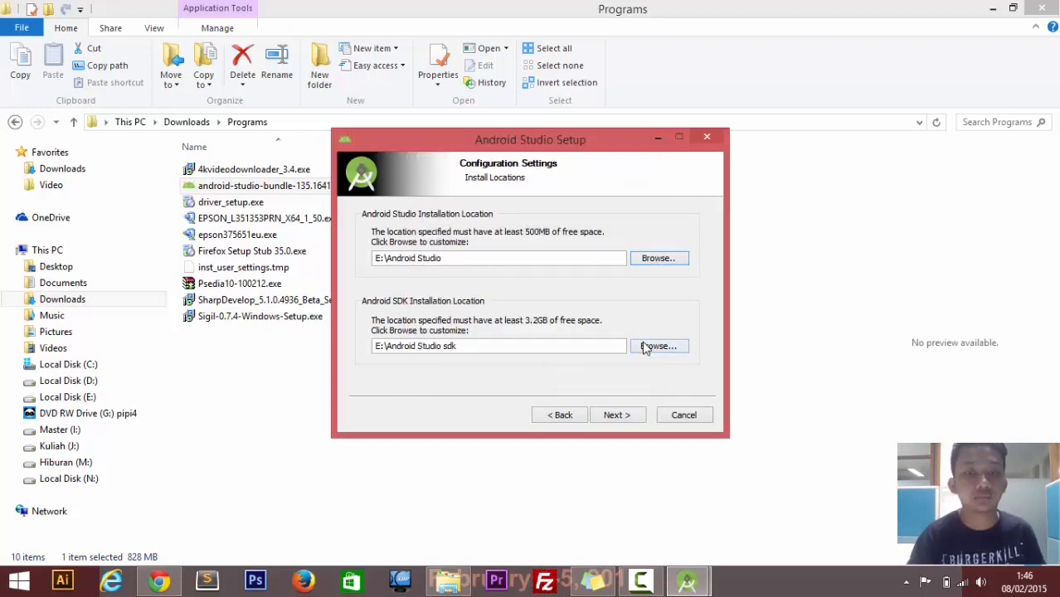
# Rename the Android Studio sdk folder on Local Disk (E:) to sdk and set it as the Android SDK installation location.
pyautogui.click(645, 349)
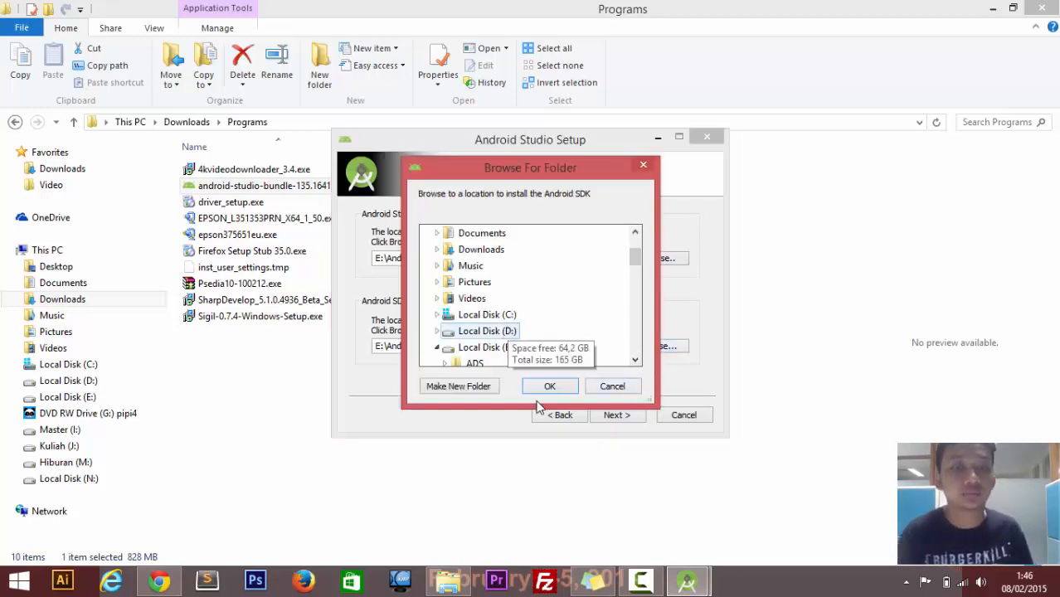
pyautogui.moveTo(636, 259); pyautogui.dragTo(636, 260)
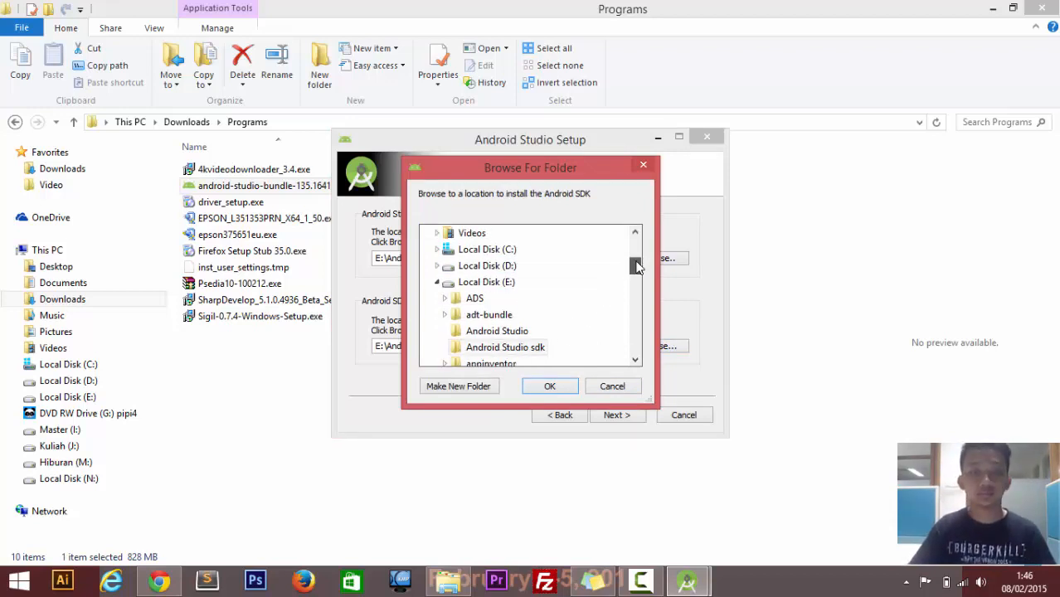
pyautogui.click(447, 299)
pyautogui.scroll(-2, 531, 319)
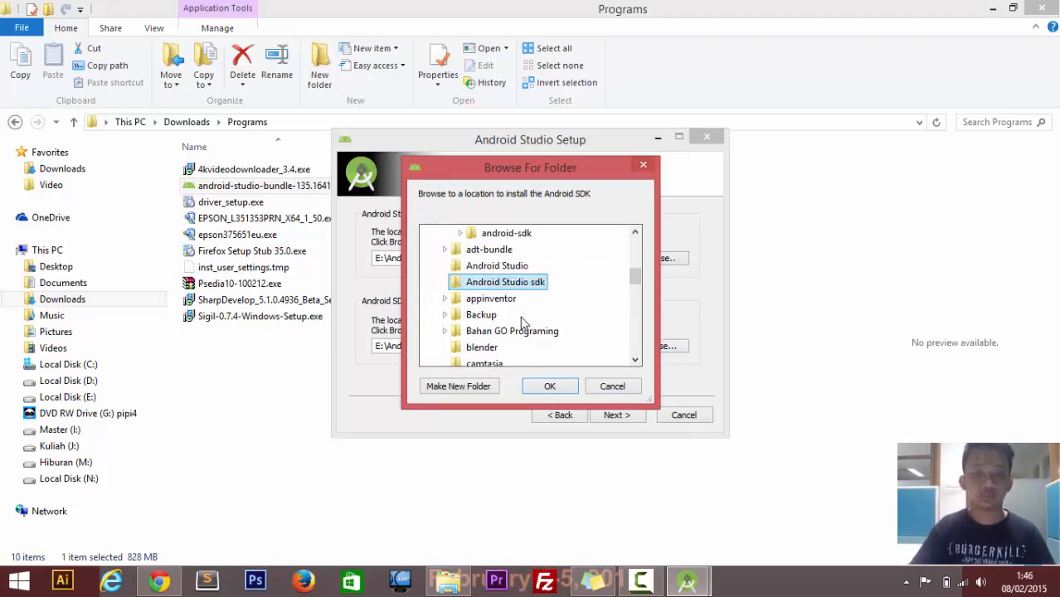
pyautogui.scroll(1, 505, 328)
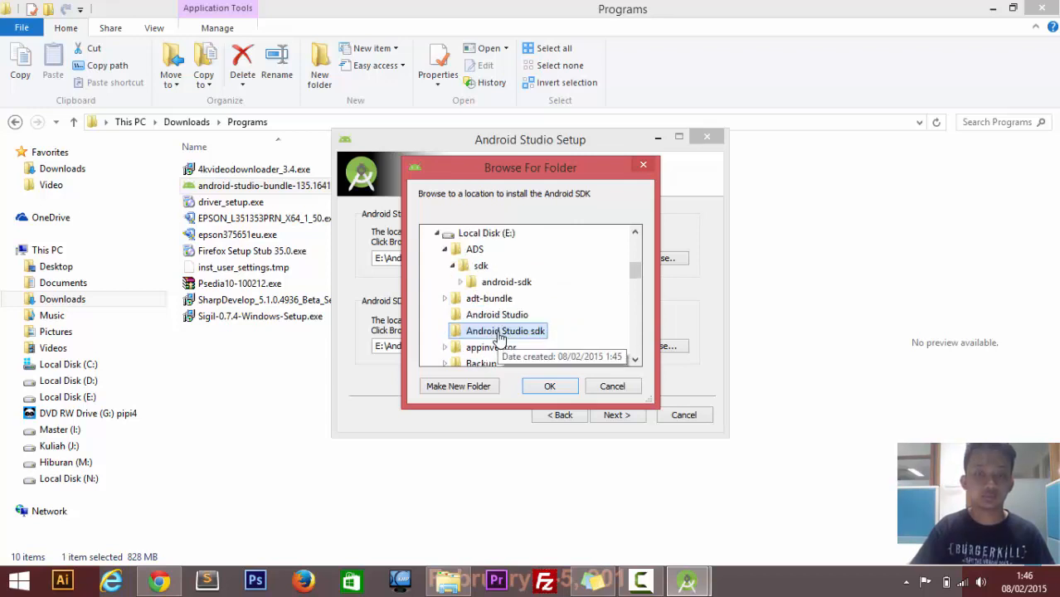
pyautogui.scroll(-1, 506, 329)
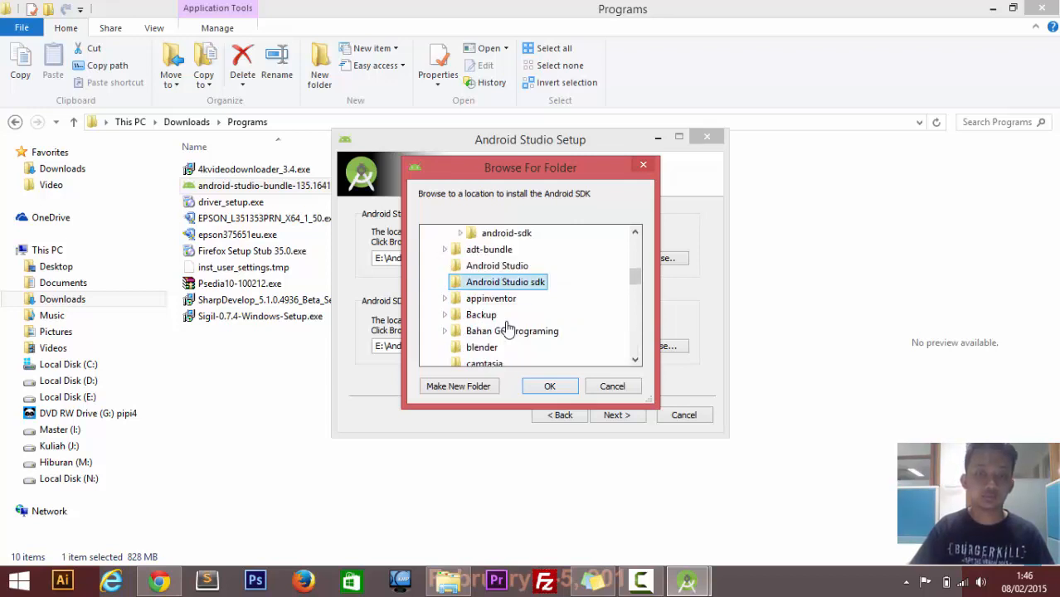
pyautogui.click(516, 284)
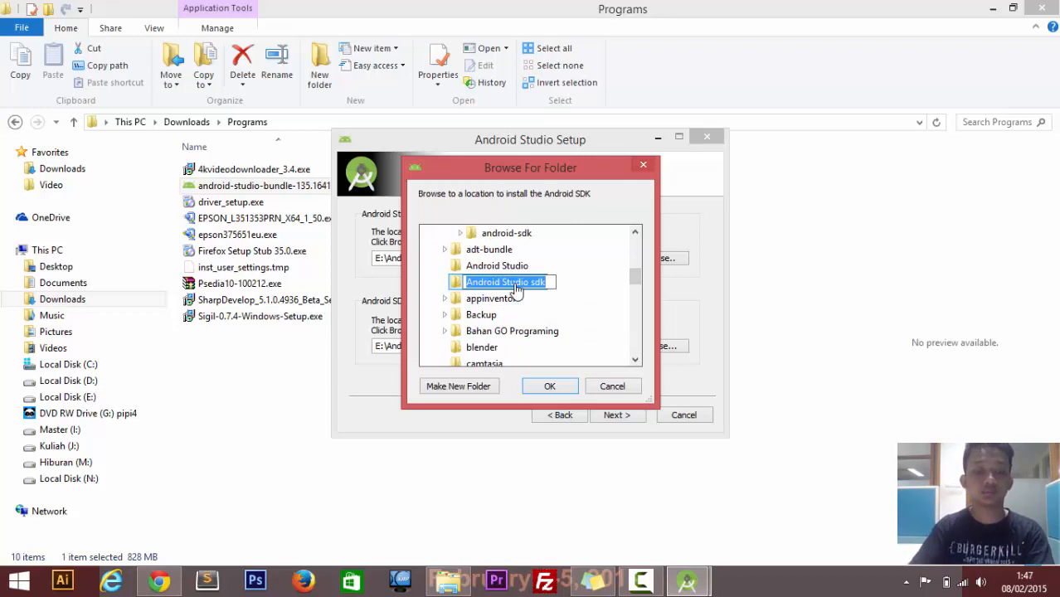
pyautogui.write('sd')
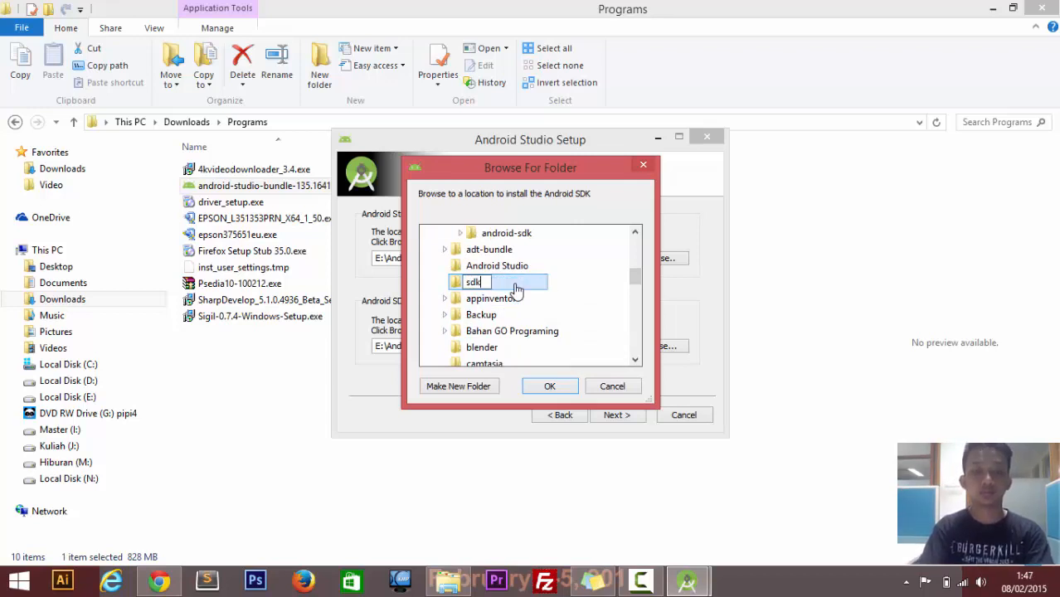
pyautogui.write('k')
pyautogui.press('Return')
pyautogui.click(550, 387)
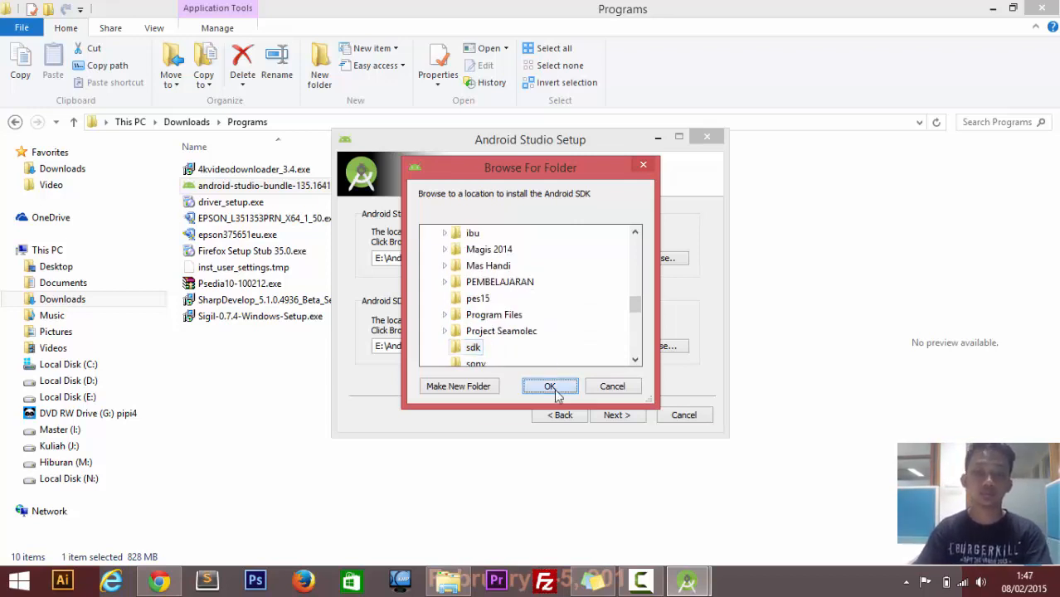
pyautogui.click(610, 416)
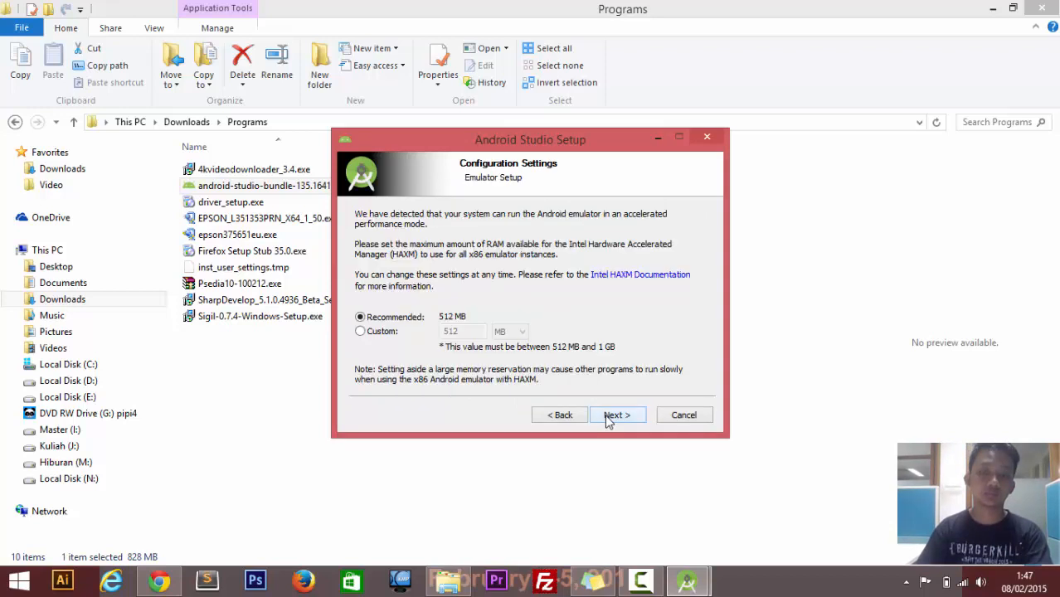
pyautogui.click(563, 417)
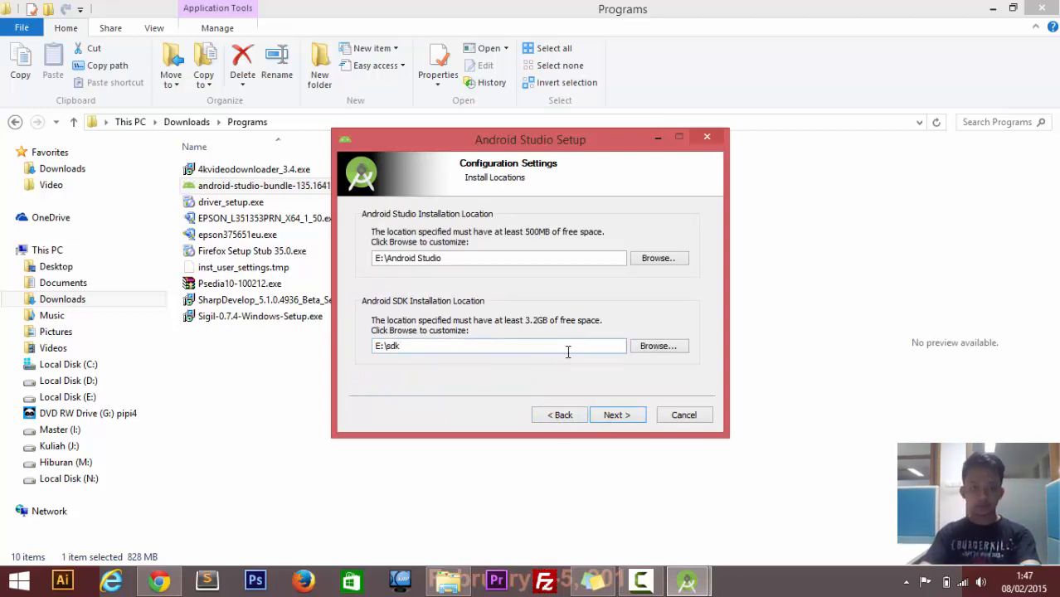
pyautogui.moveTo(386, 348); pyautogui.dragTo(406, 348)
pyautogui.click(401, 346)
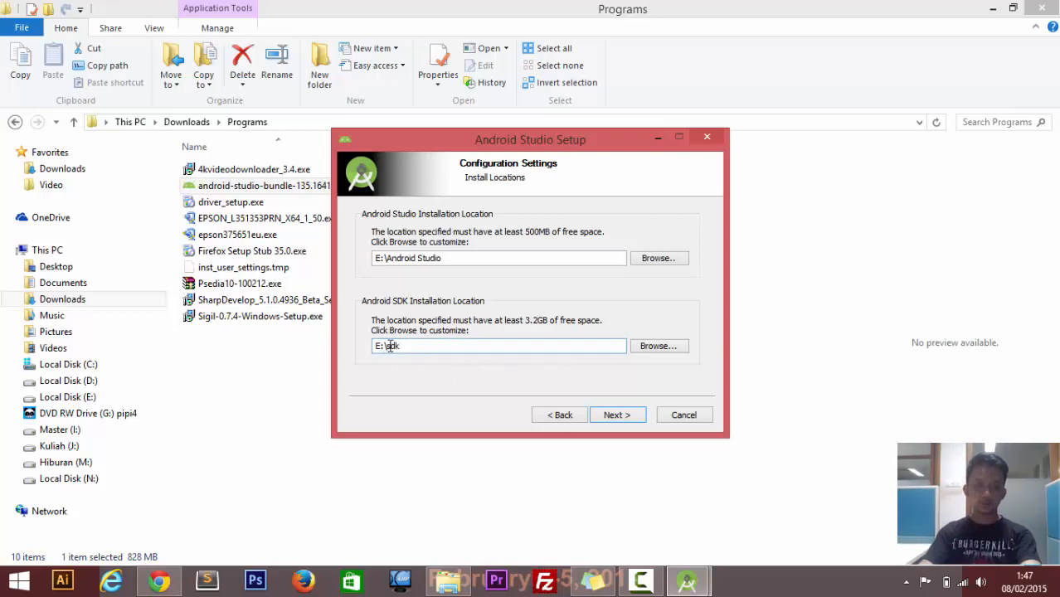
# Start the installation with the recommended 512 MB emulator memory and the Android Studio Start Menu folder, showing the installation details.
pyautogui.click(614, 414)
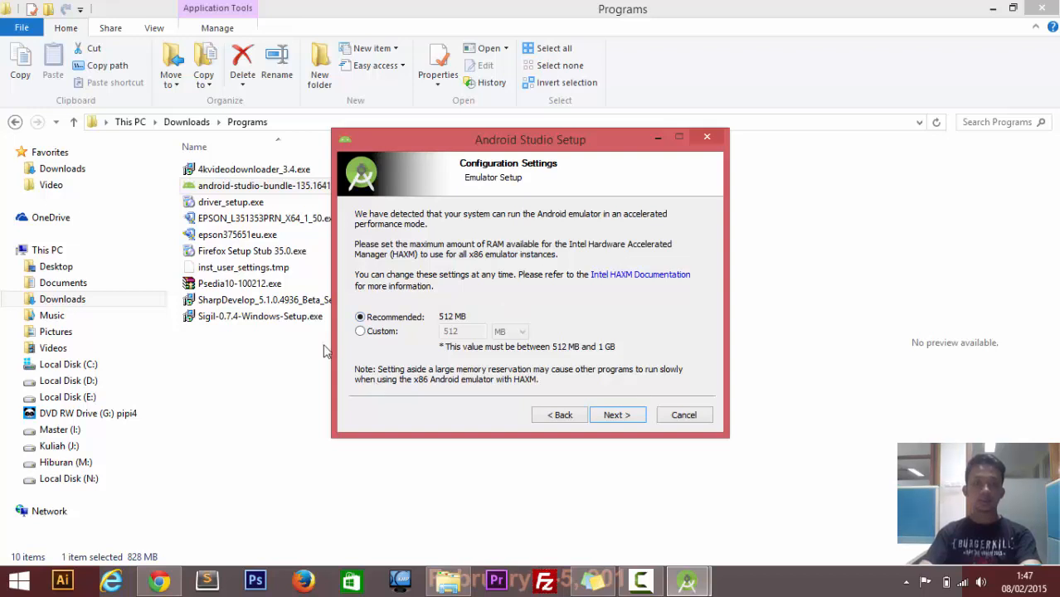
pyautogui.click(614, 414)
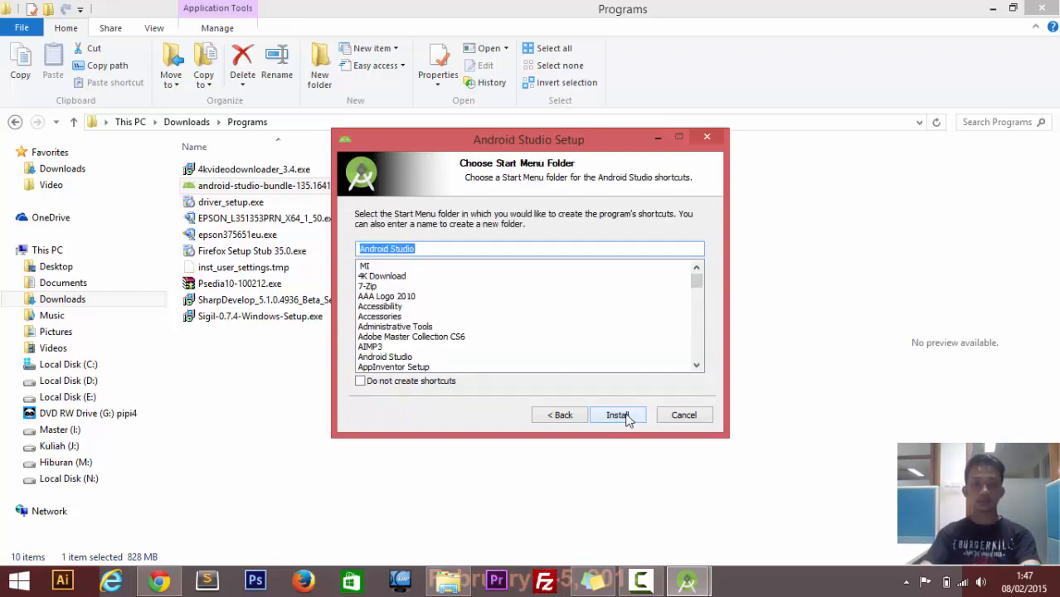
pyautogui.click(618, 415)
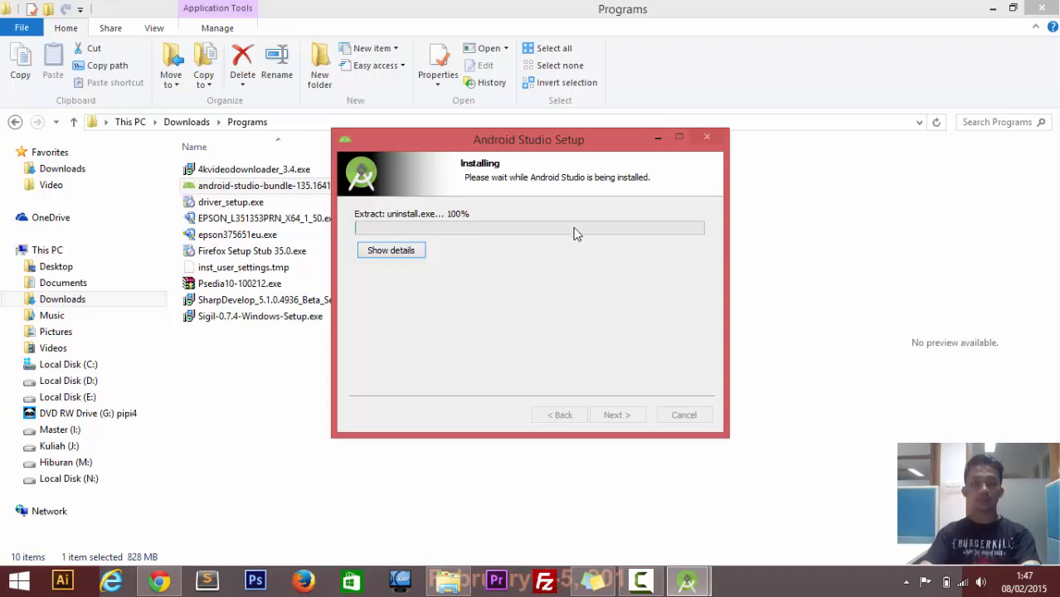
pyautogui.click(413, 256)
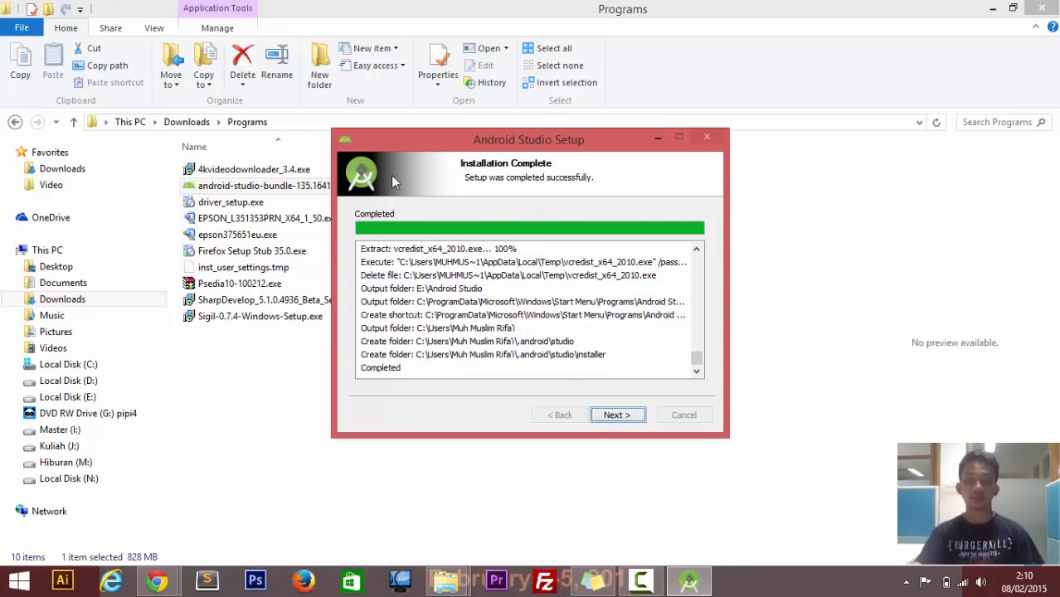
# Finish the Android Studio setup with Start Android Studio enabled and dismiss the launch error.
pyautogui.click(618, 416)
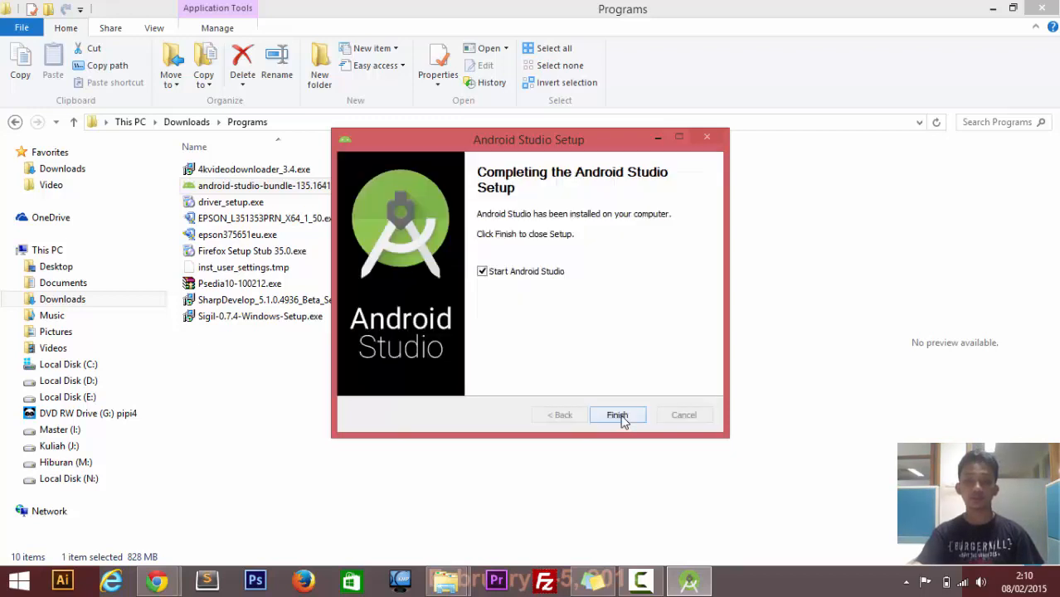
pyautogui.click(618, 416)
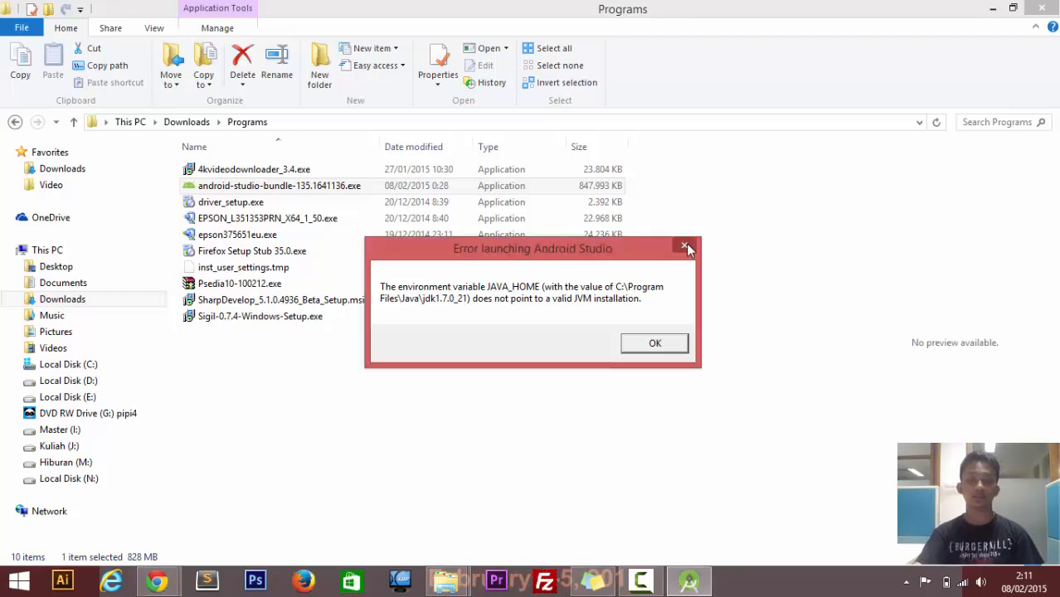
pyautogui.click(686, 249)
# Run jdk-7u21-windows-x64.exe from the master eclipse folder and install the JDK with default features to C:\Program Files\Java\jdk1.7.0_21\.
pyautogui.click(444, 582)
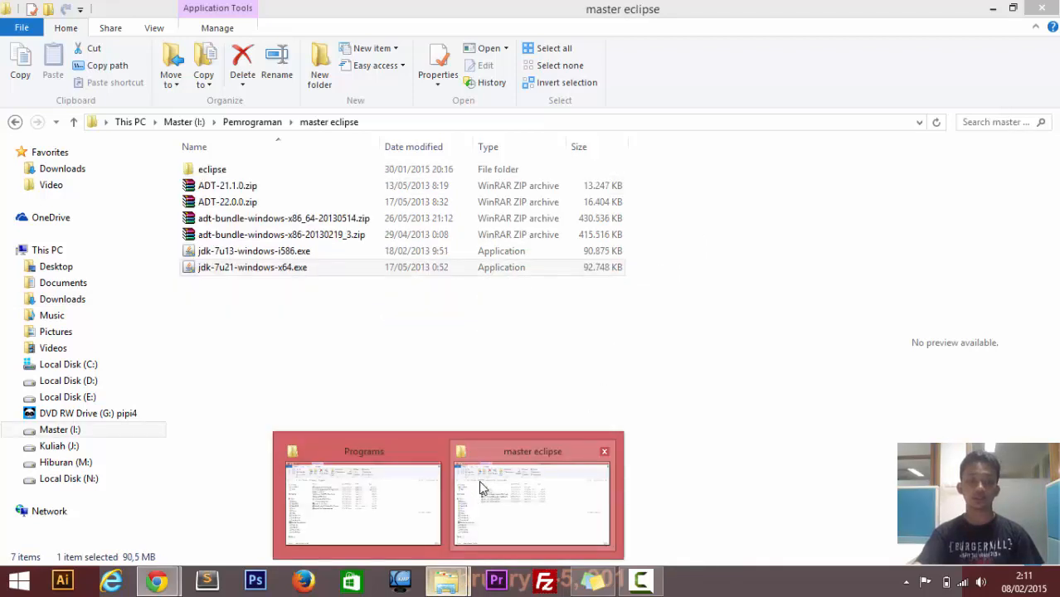
pyautogui.click(484, 488)
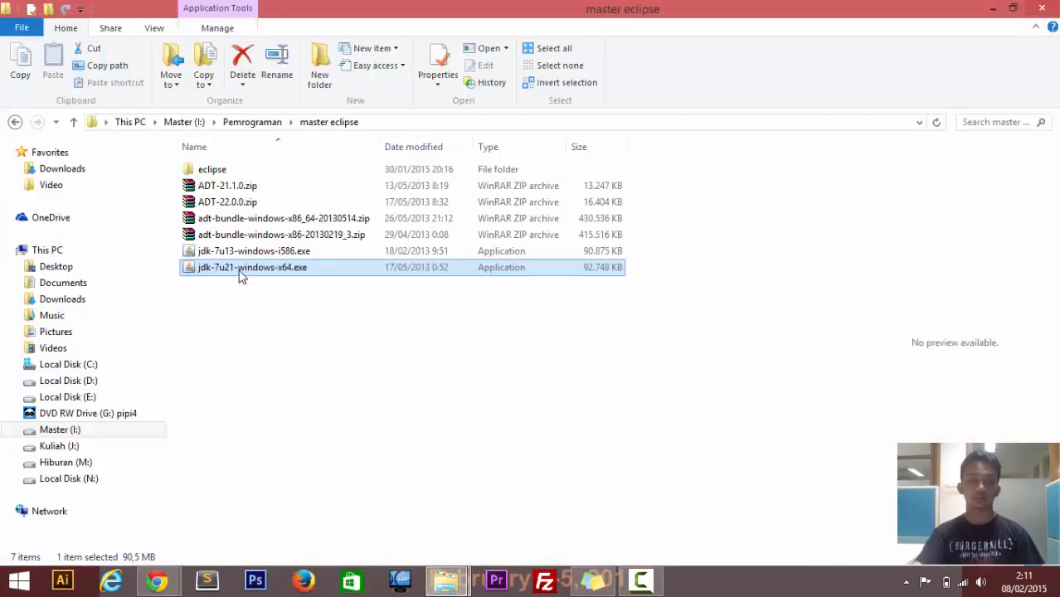
pyautogui.doubleClick(239, 271)
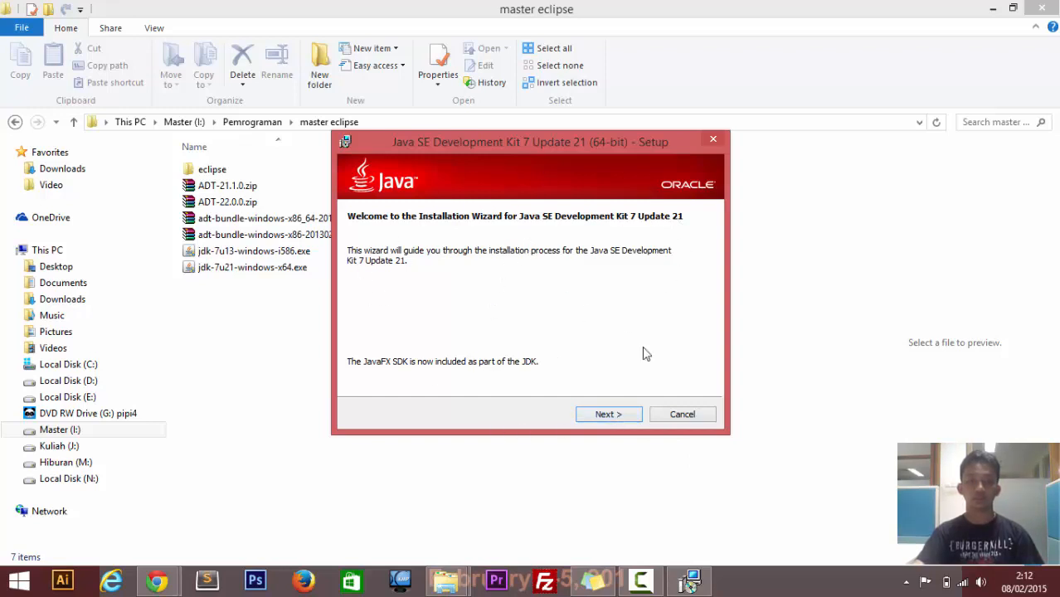
pyautogui.click(614, 417)
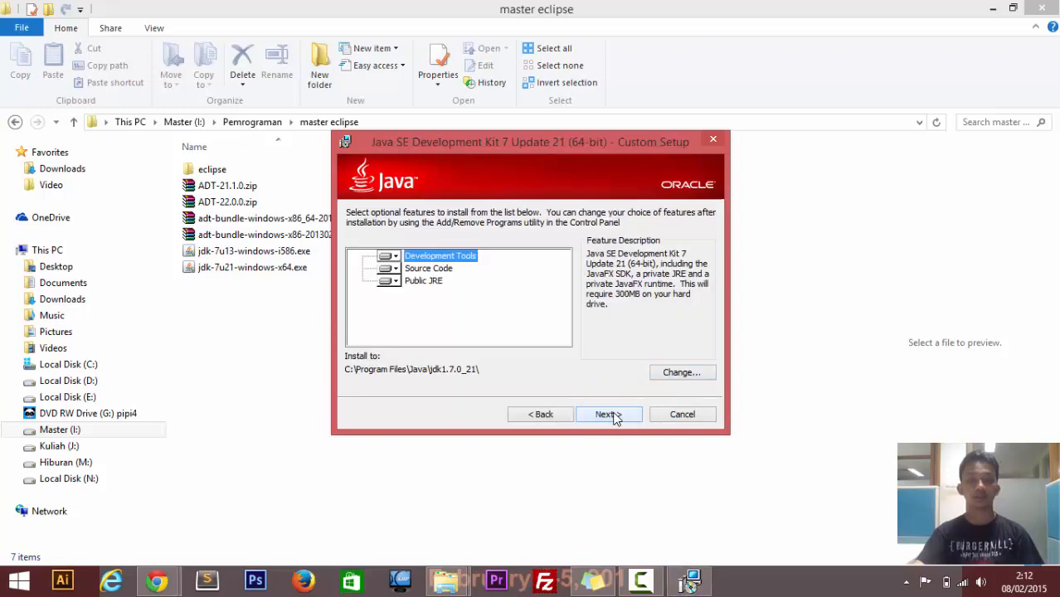
pyautogui.click(615, 417)
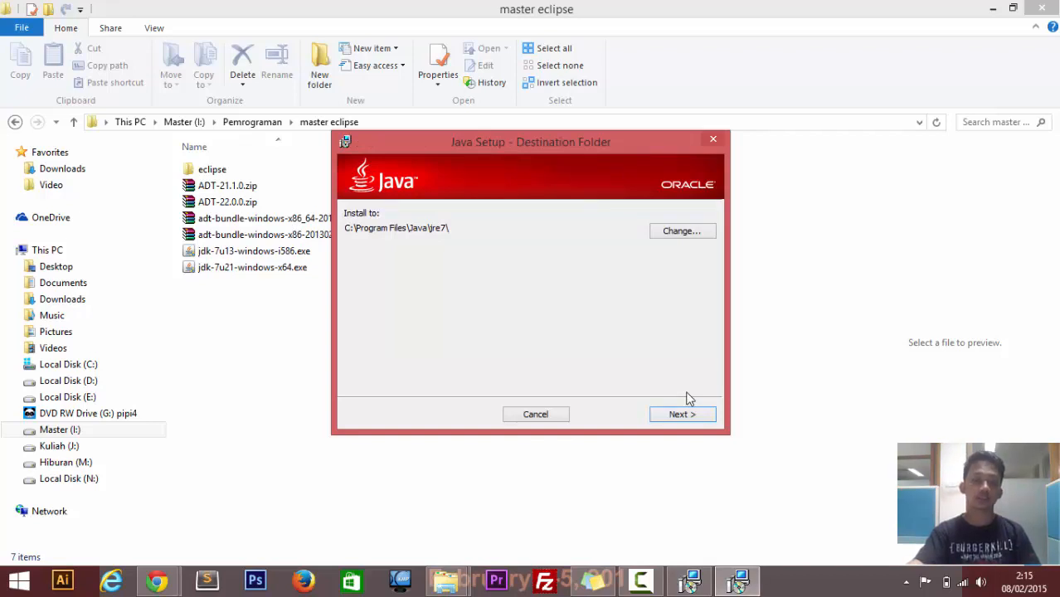
pyautogui.press('Tab')
pyautogui.press('Return')
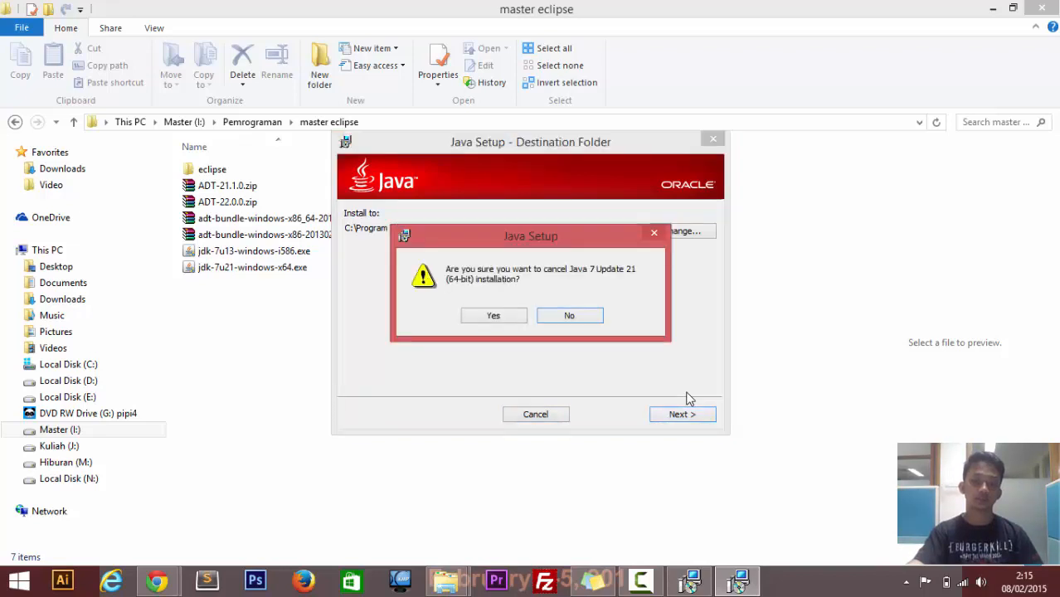
pyautogui.press('Return')
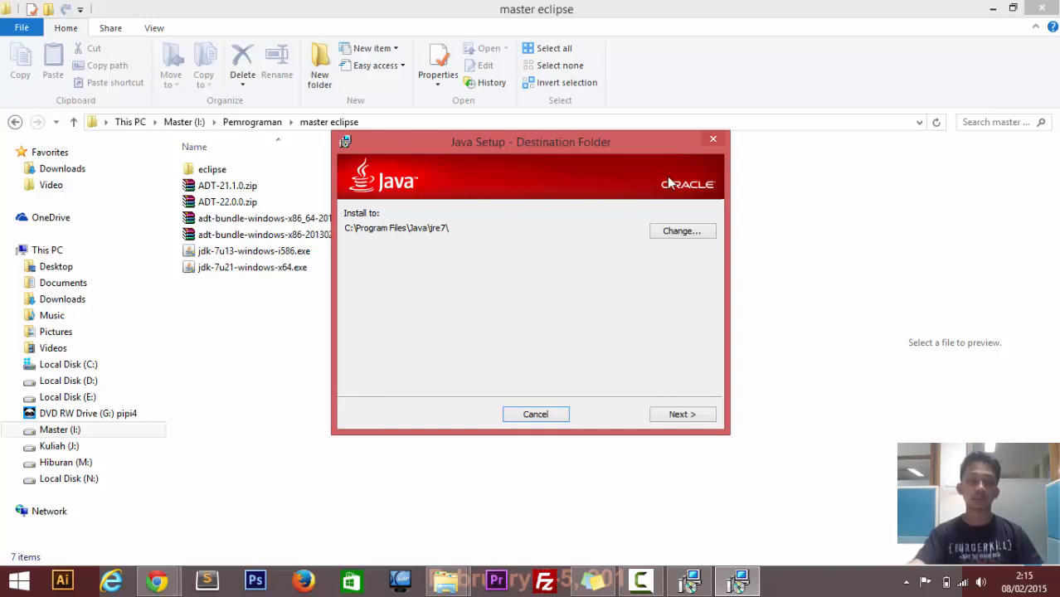
# Install the Java runtime to C:\Program Files\Java\jre7\ and close the completed JDK setup.
pyautogui.click(680, 415)
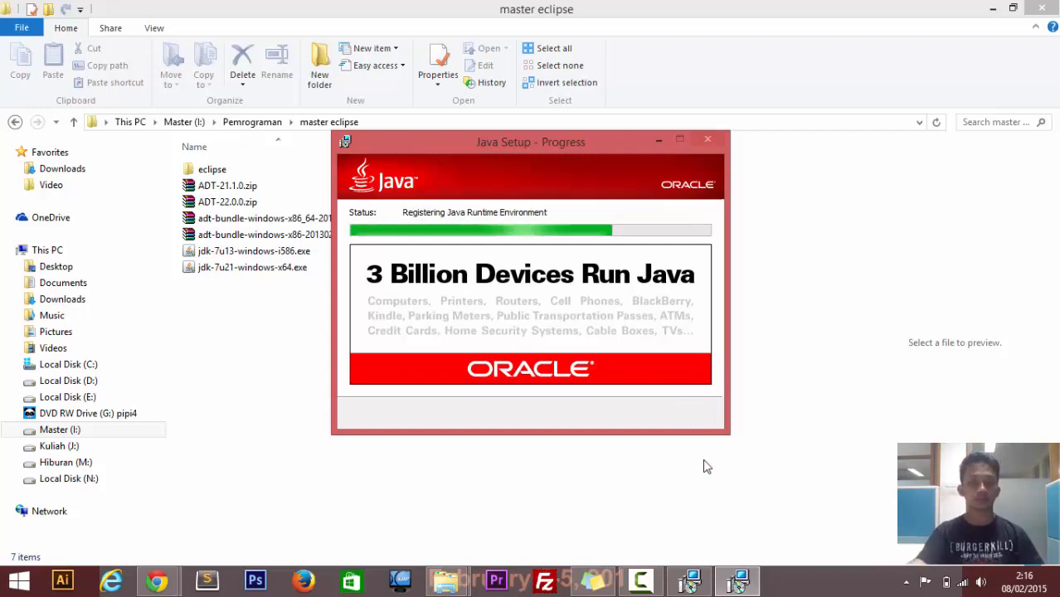
pyautogui.click(645, 584)
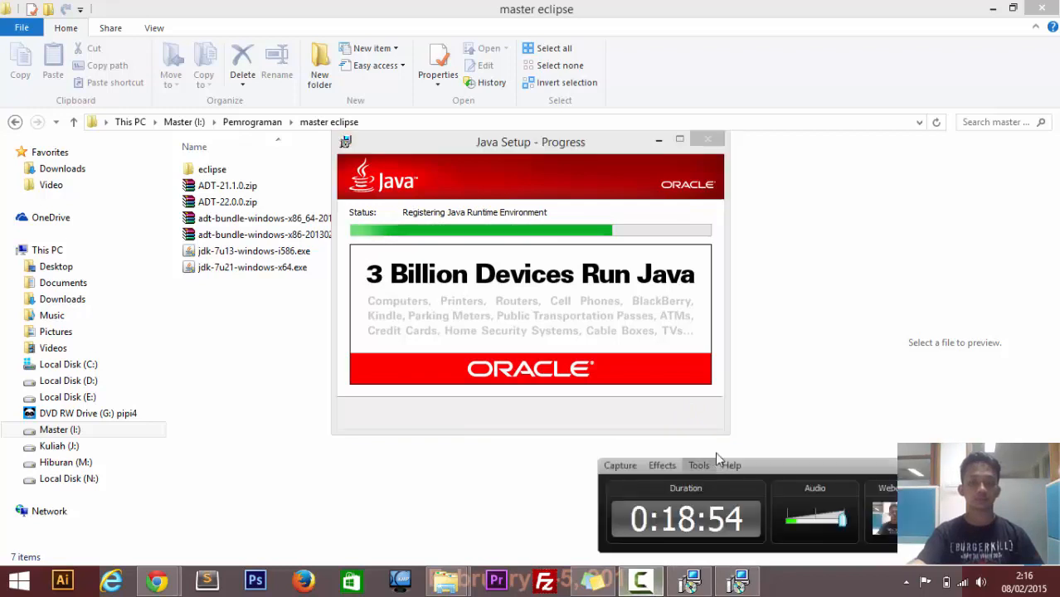
pyautogui.click(779, 525)
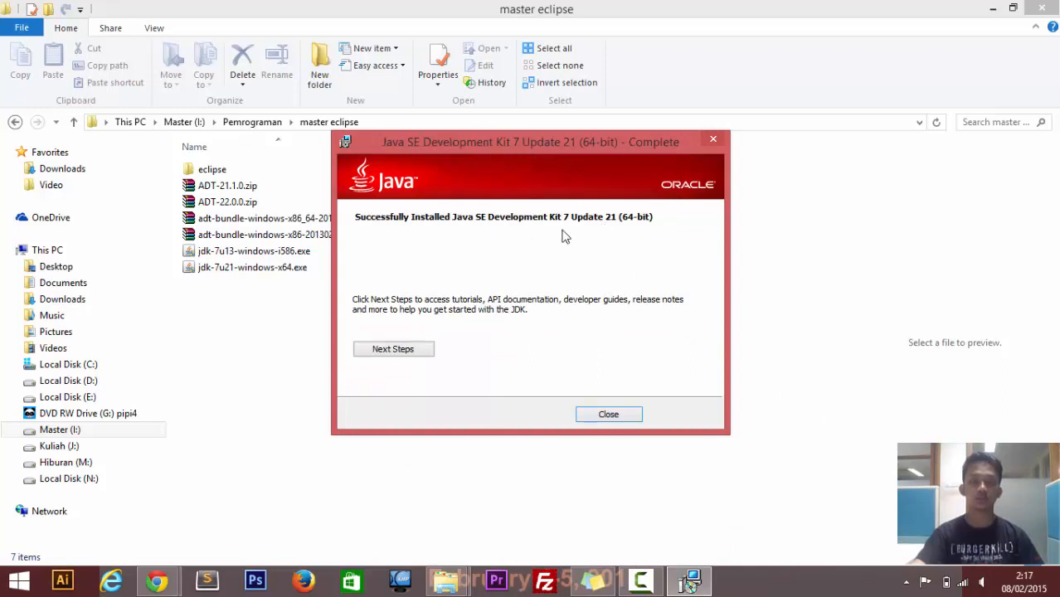
pyautogui.click(609, 415)
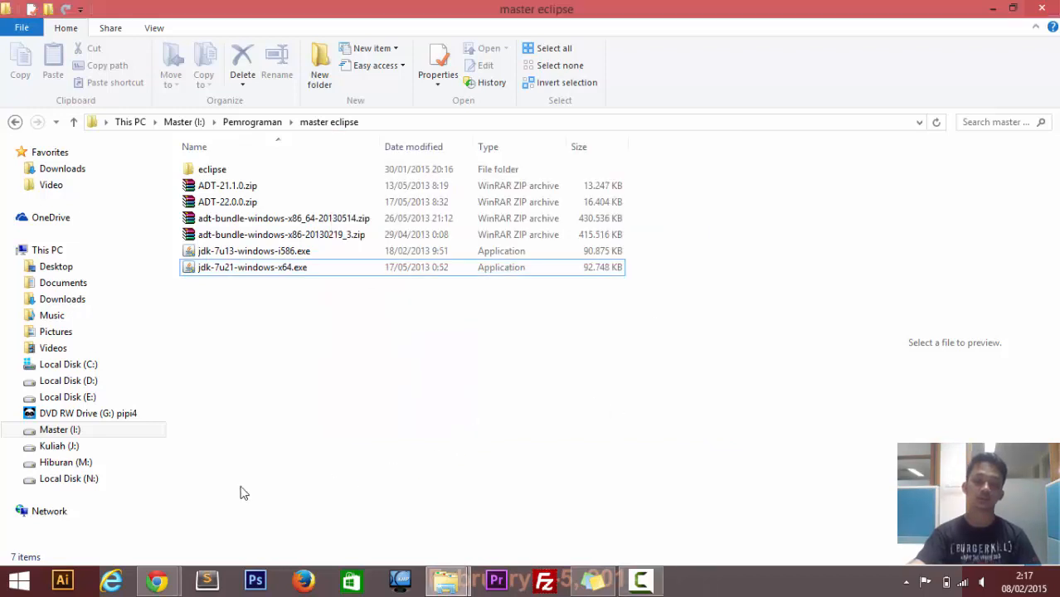
# Open the properties of This PC and bring up the environment variables from the advanced system settings.
pyautogui.rightClick(47, 253)
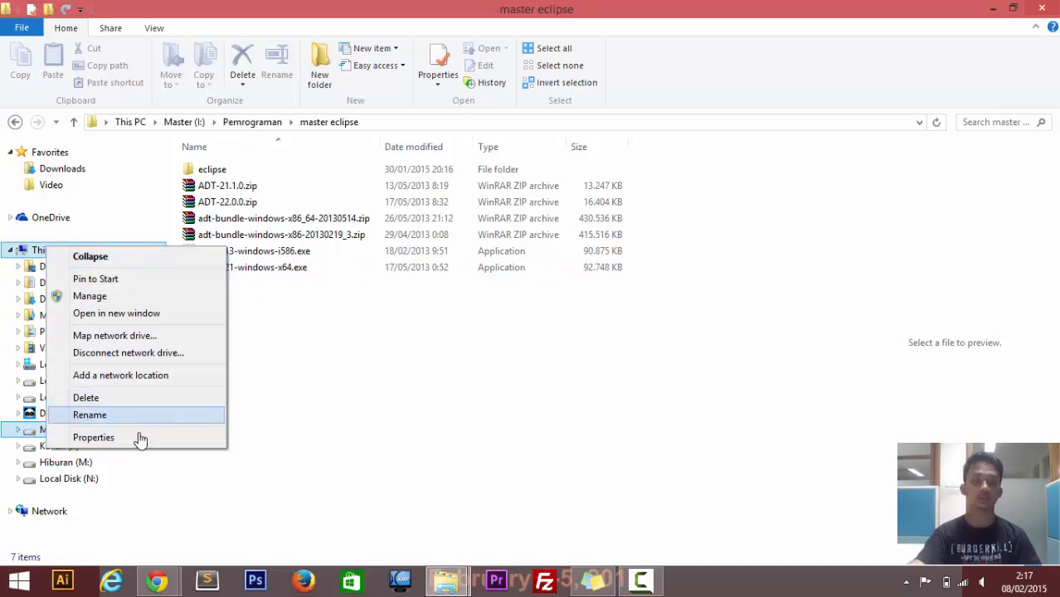
pyautogui.click(557, 395)
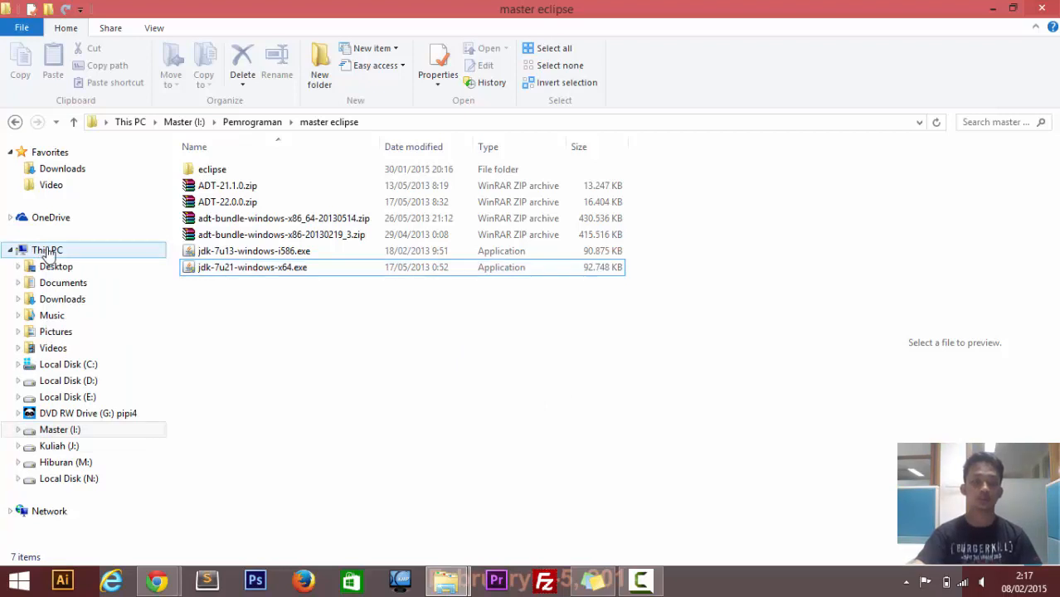
pyautogui.rightClick(47, 254)
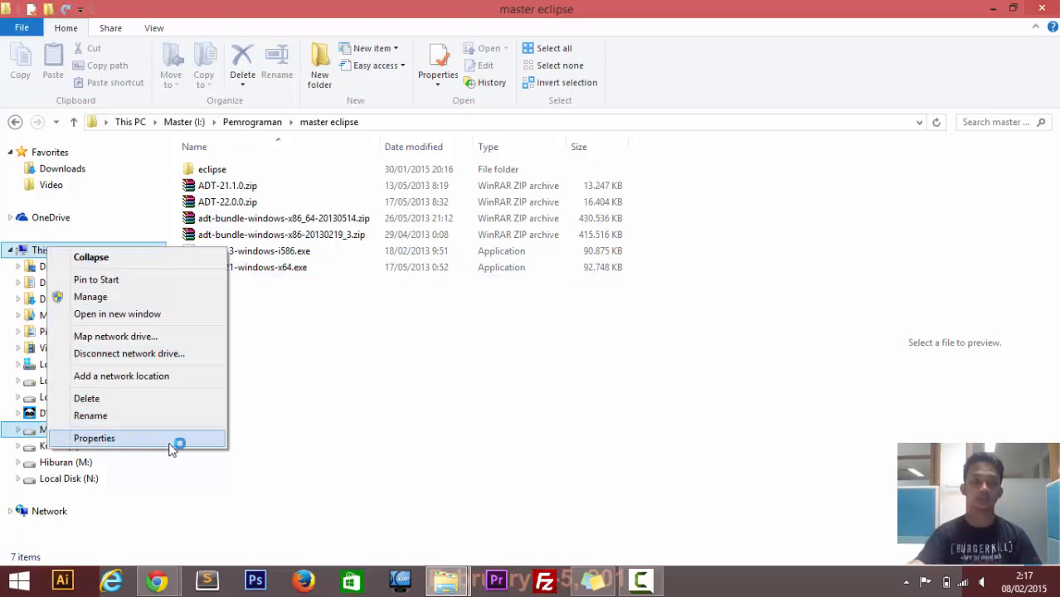
pyautogui.click(430, 408)
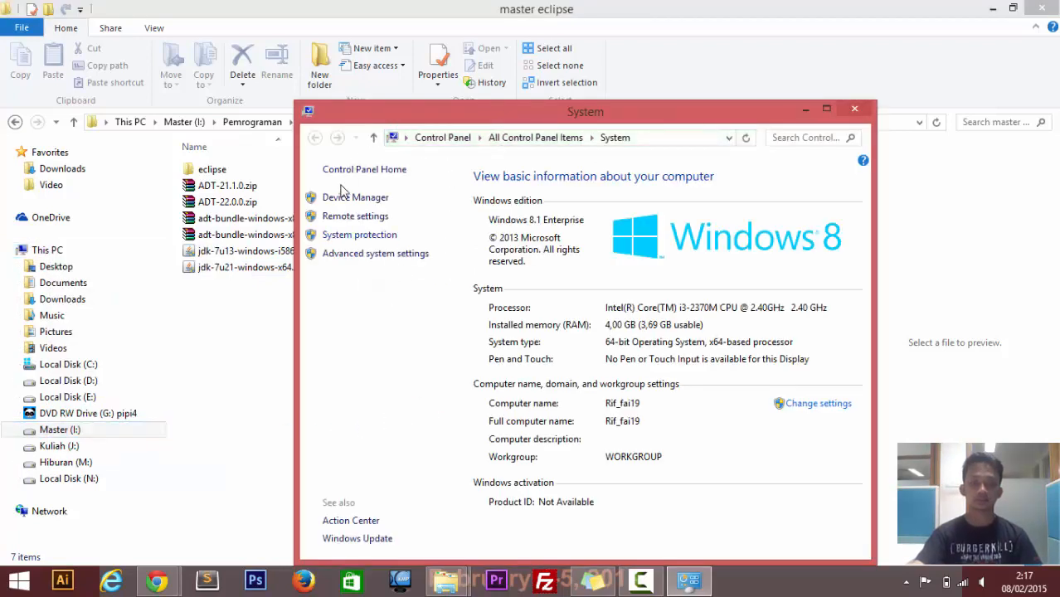
pyautogui.click(826, 108)
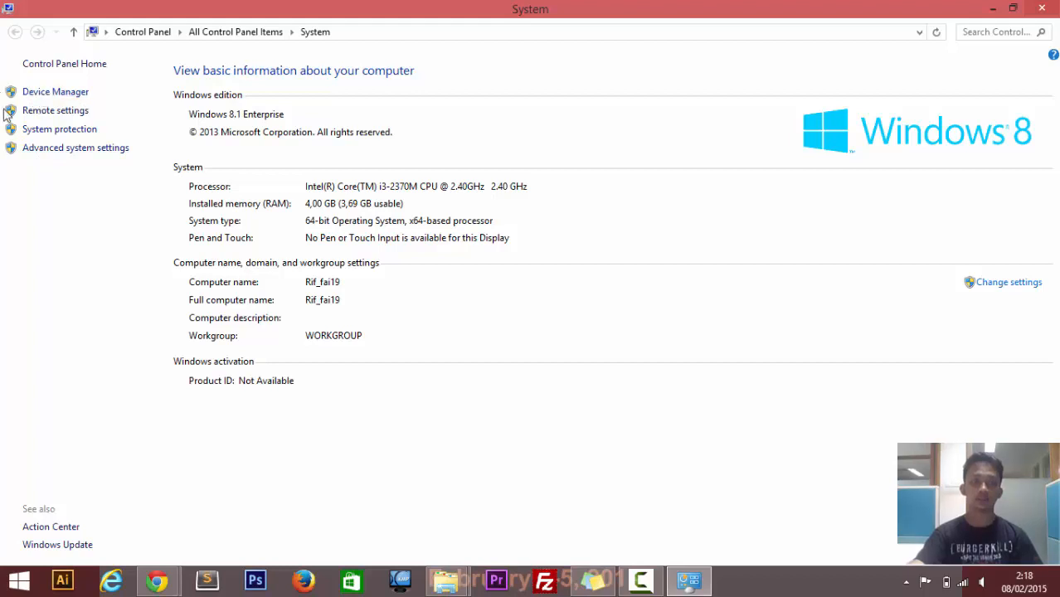
pyautogui.click(111, 152)
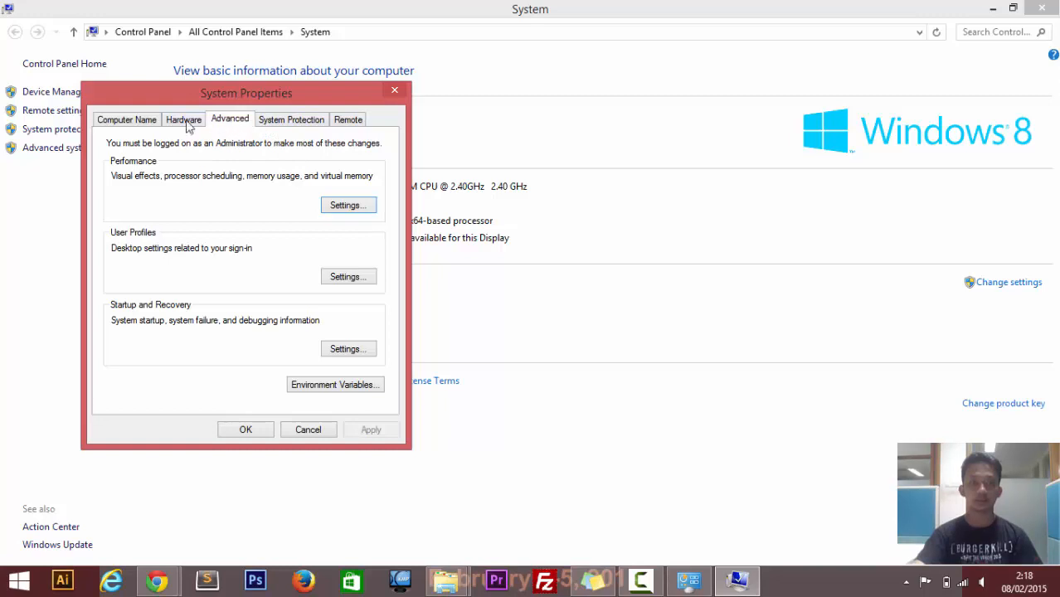
pyautogui.click(348, 384)
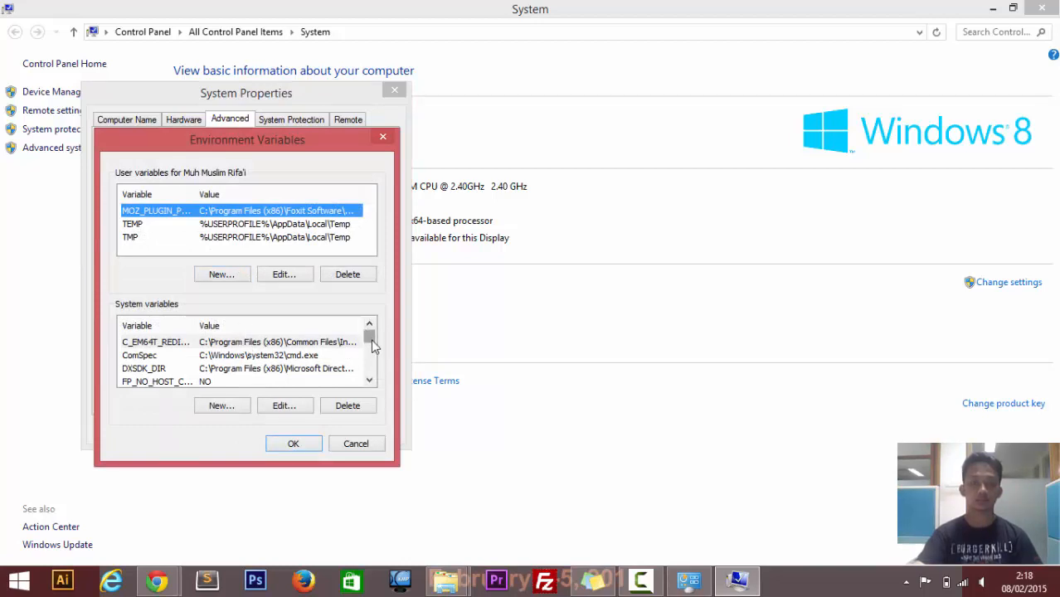
# Open the existing JAVA_HOME system variable to examine its value and cancel the edit.
pyautogui.moveTo(370, 337); pyautogui.dragTo(371, 348)
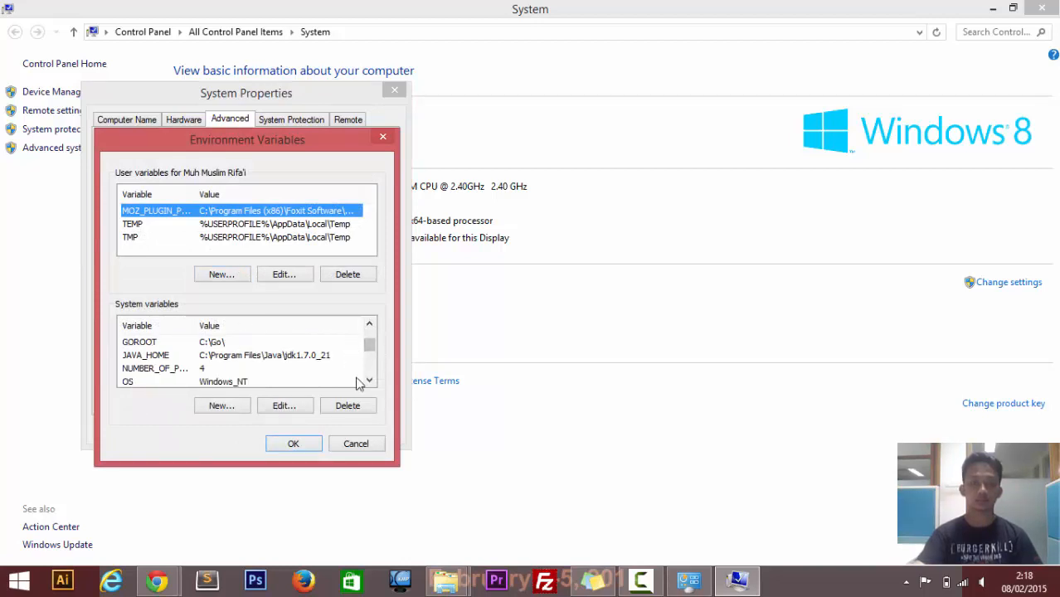
pyautogui.click(345, 360)
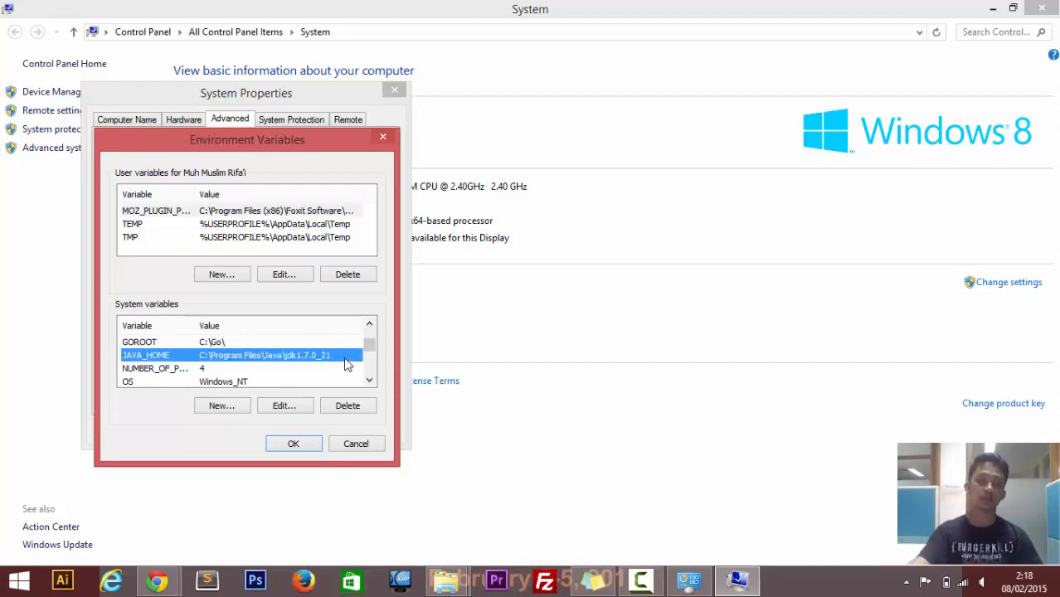
pyautogui.doubleClick(340, 364)
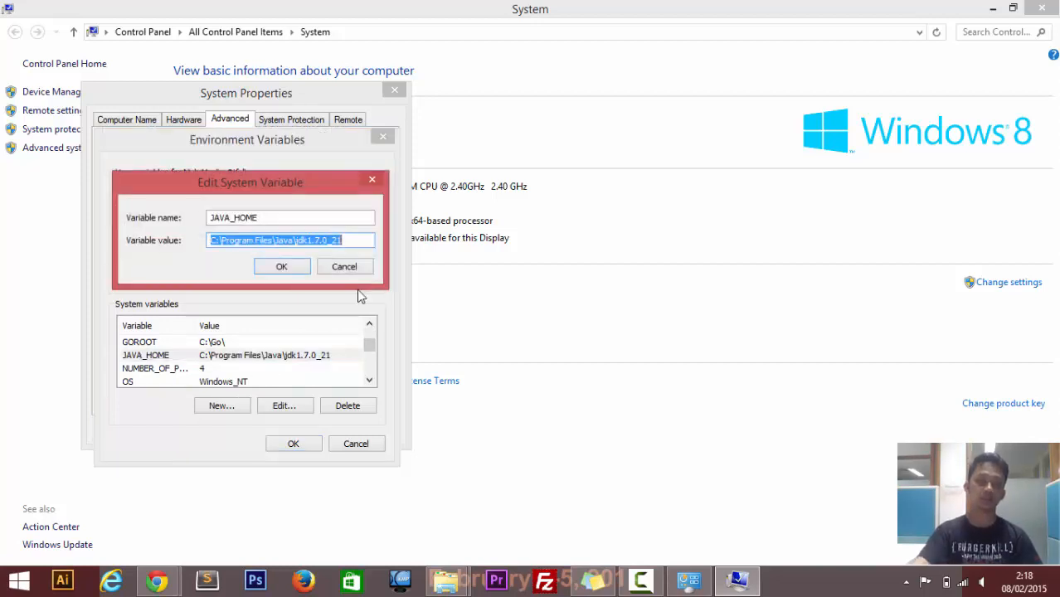
pyautogui.click(357, 241)
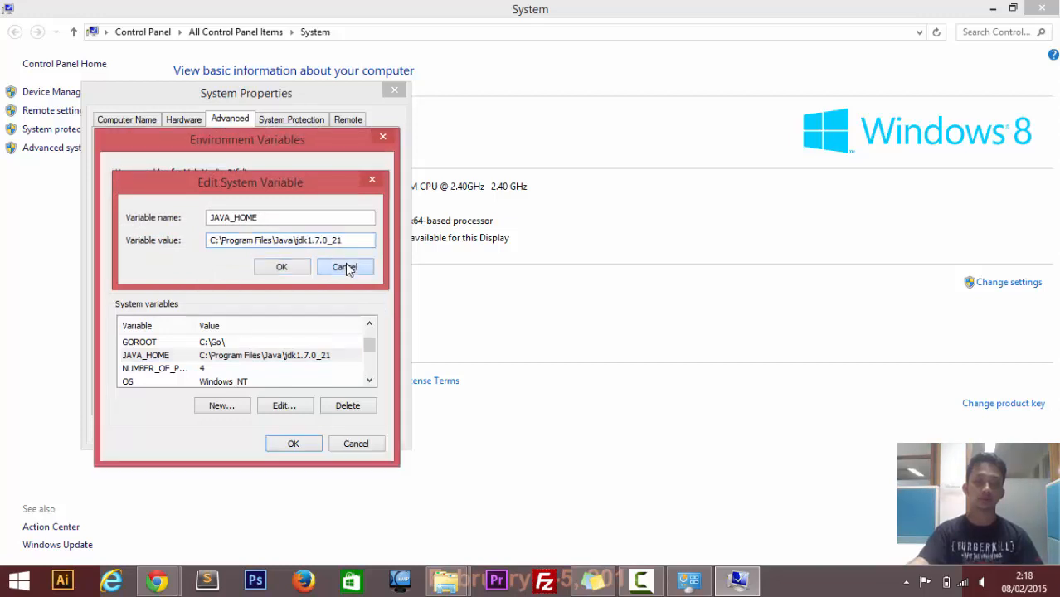
pyautogui.click(345, 266)
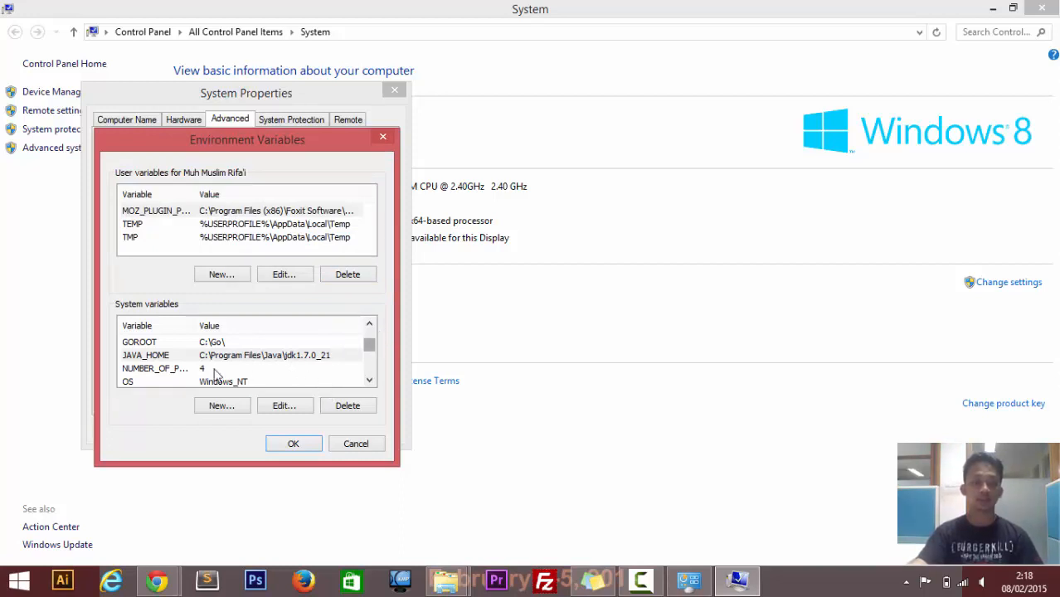
# Start a new system variable named JAVA_HOME.
pyautogui.click(232, 412)
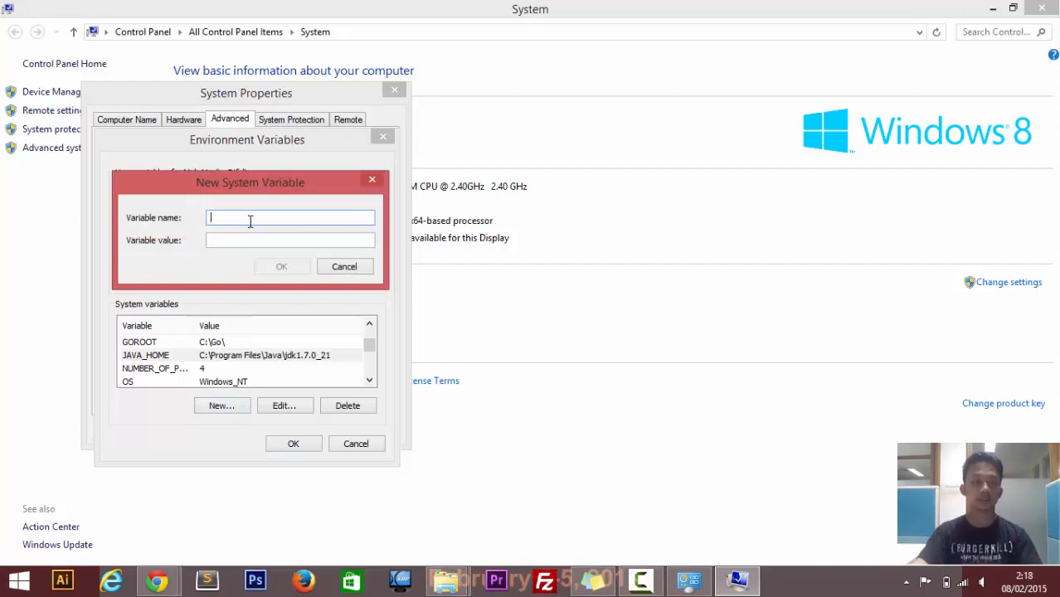
pyautogui.write('JA')
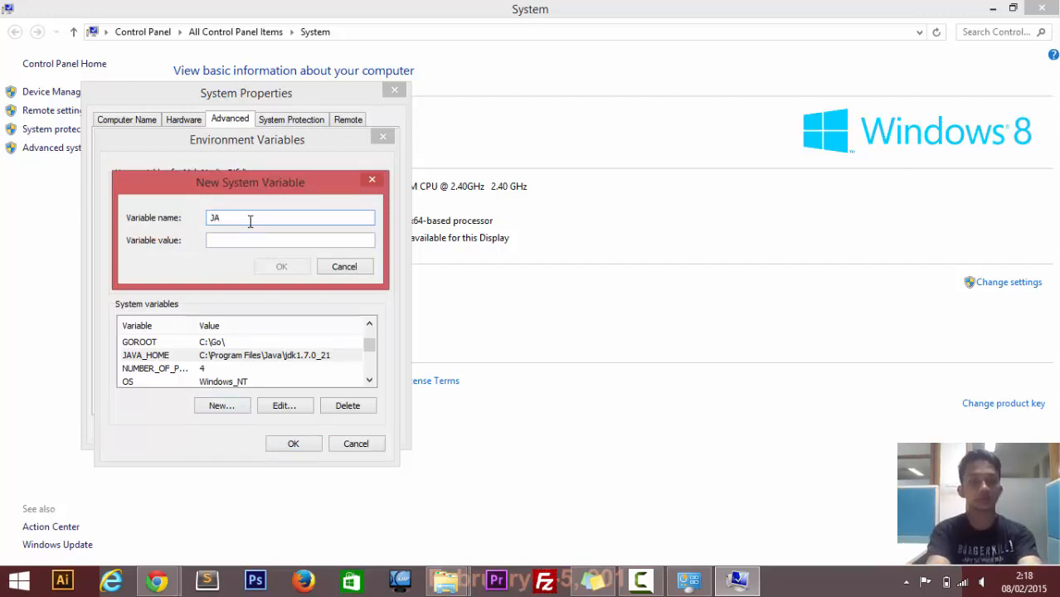
pyautogui.write('VA_')
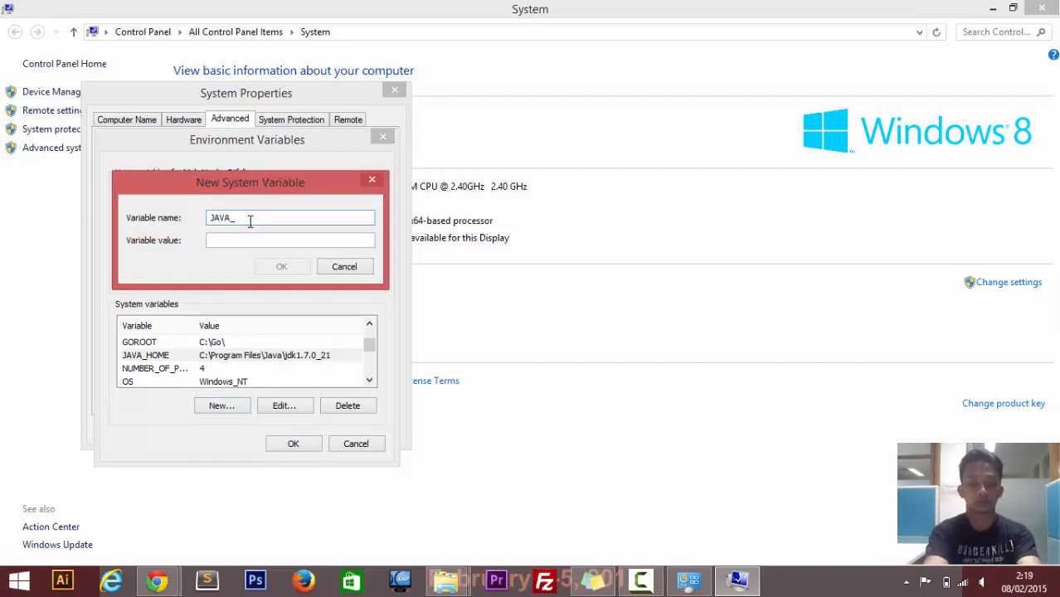
pyautogui.write('HOME')
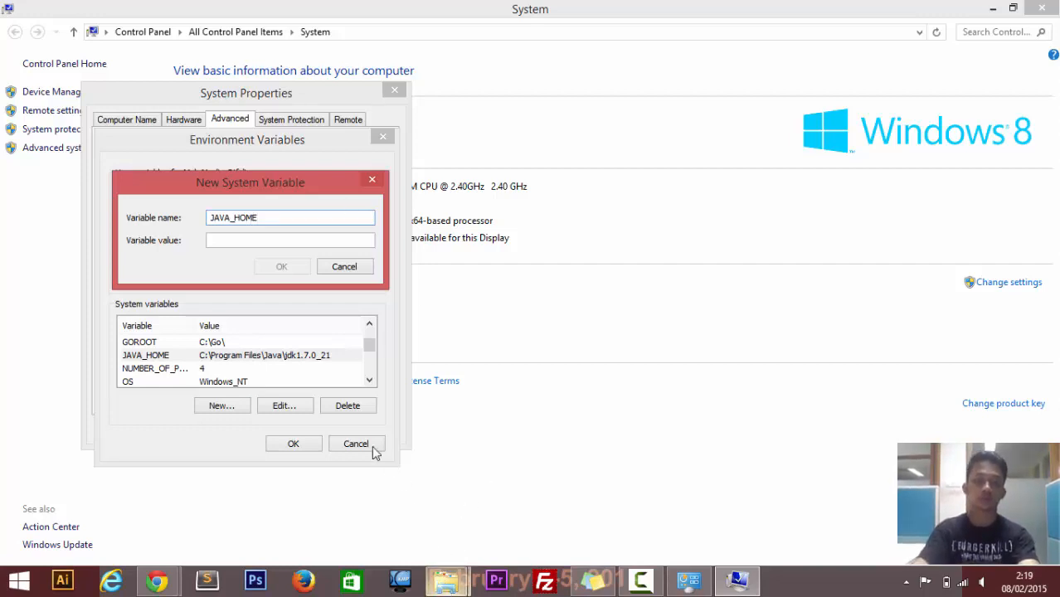
pyautogui.click(262, 239)
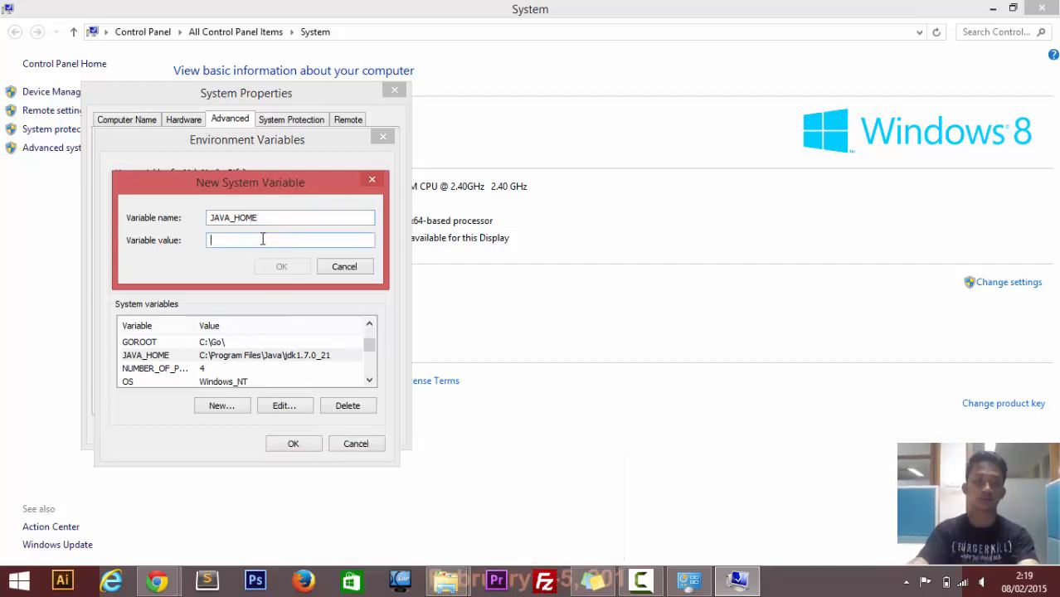
# Switch to File Explorer and browse to the Program Files folder on Local Disk (C:).
pyautogui.click(446, 581)
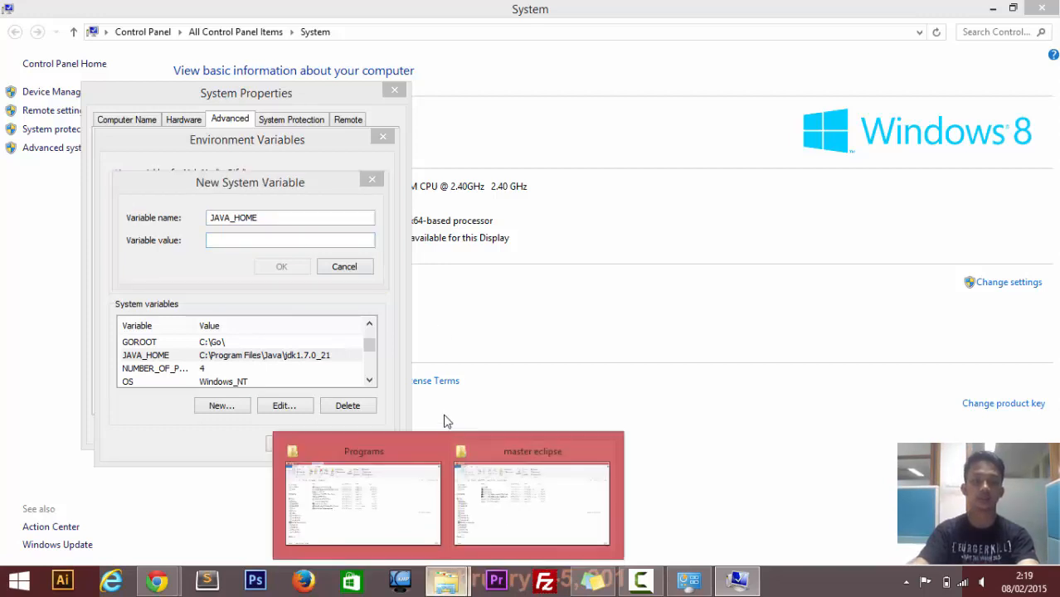
pyautogui.click(390, 513)
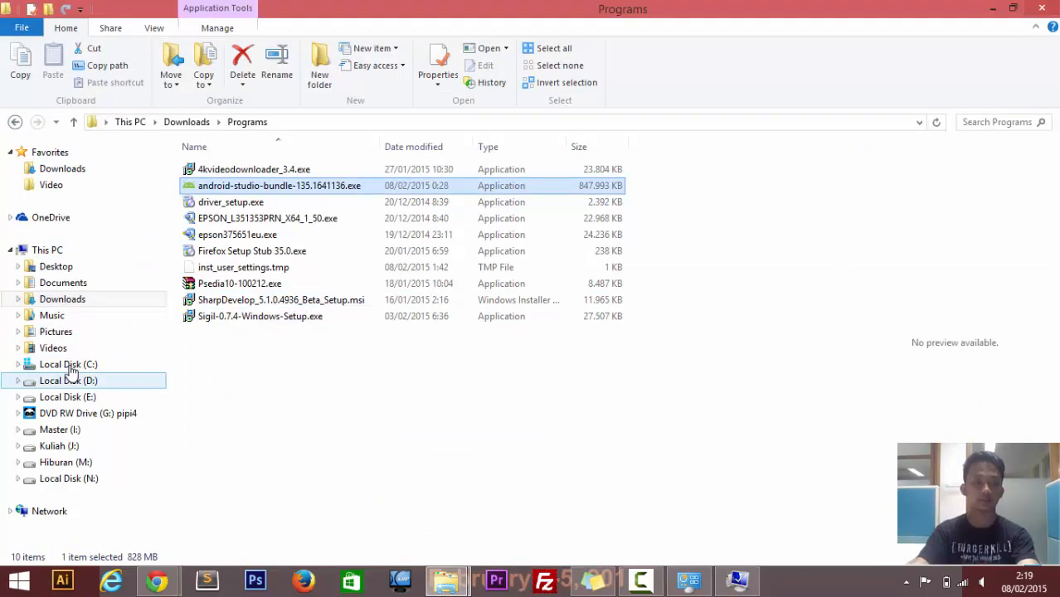
pyautogui.click(68, 365)
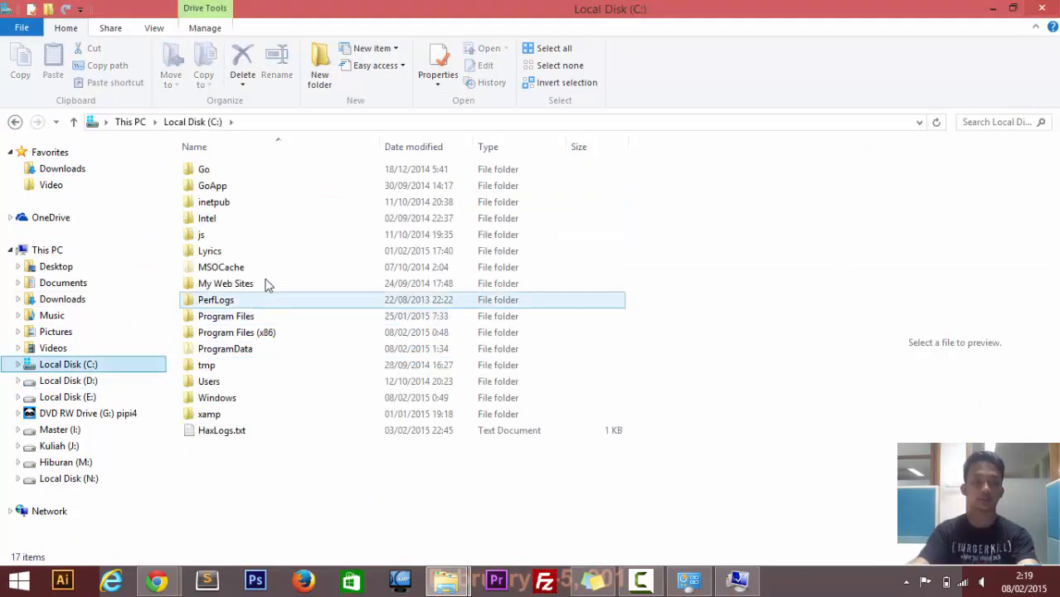
pyautogui.doubleClick(255, 341)
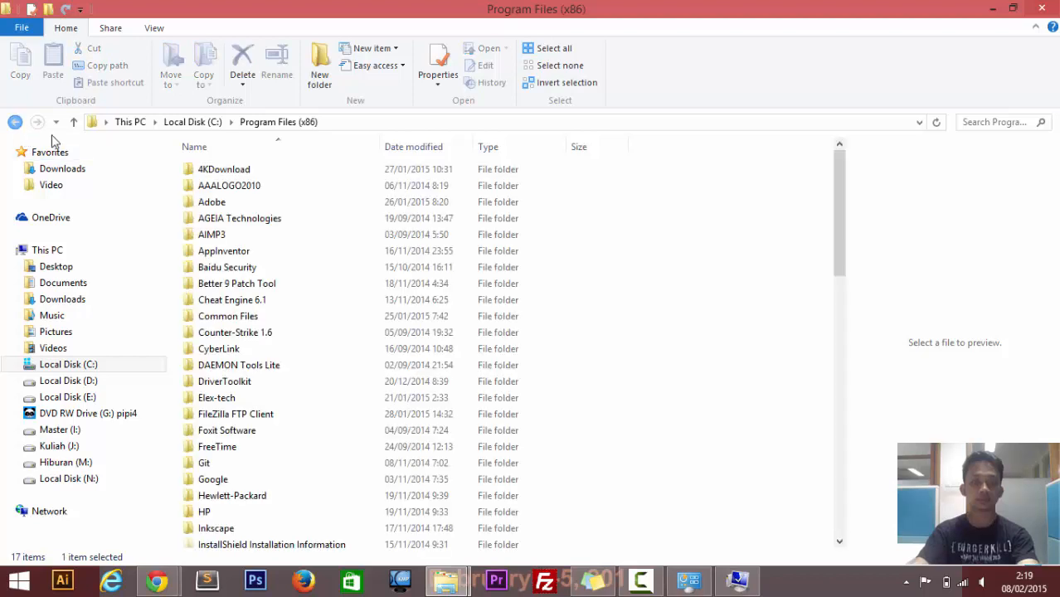
pyautogui.click(15, 122)
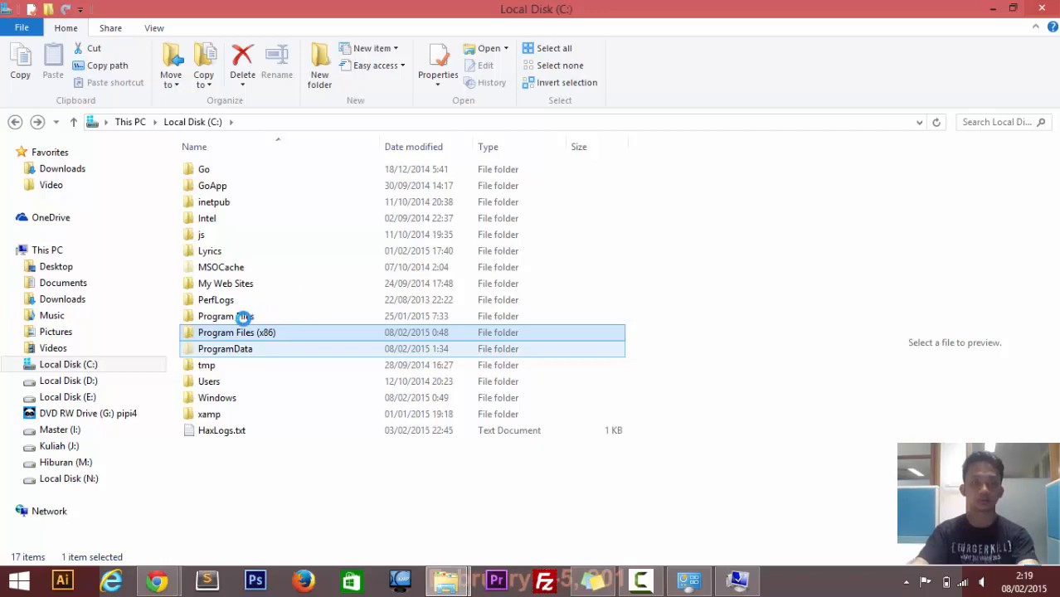
pyautogui.click(243, 320)
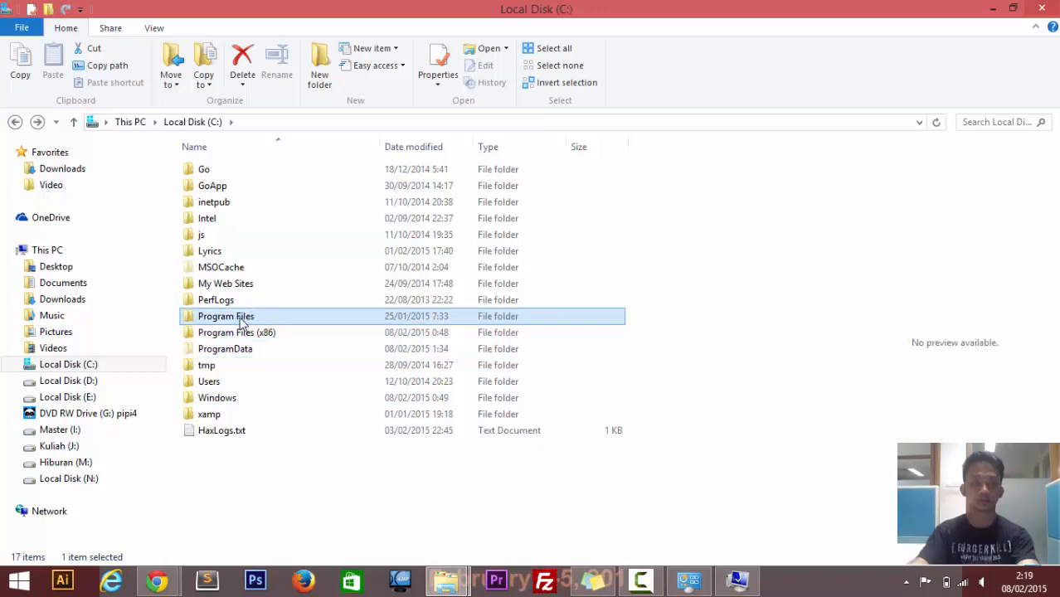
pyautogui.doubleClick(241, 321)
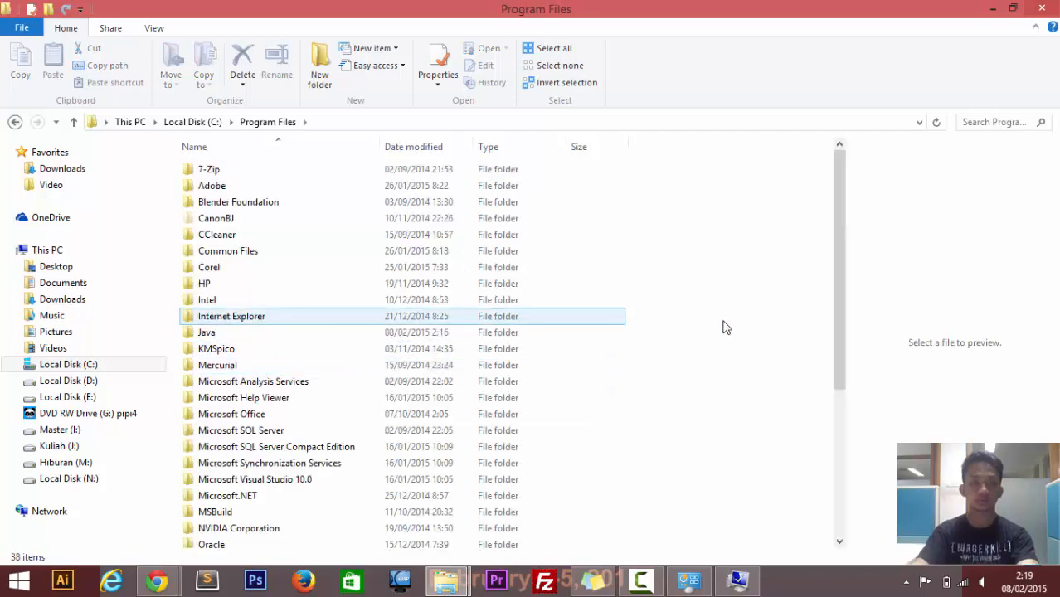
pyautogui.moveTo(837, 287); pyautogui.dragTo(848, 352)
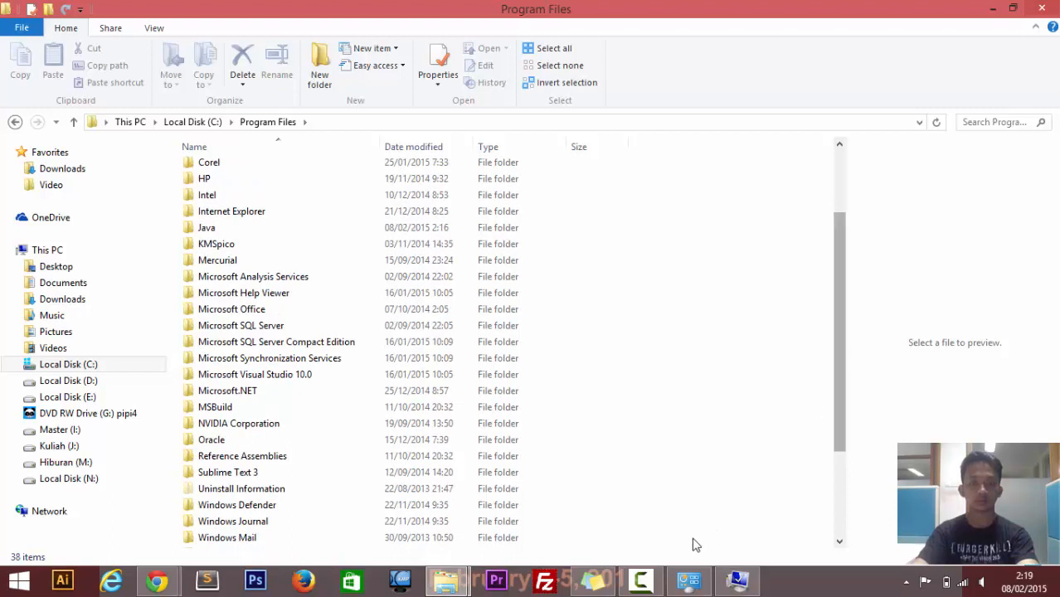
pyautogui.click(641, 581)
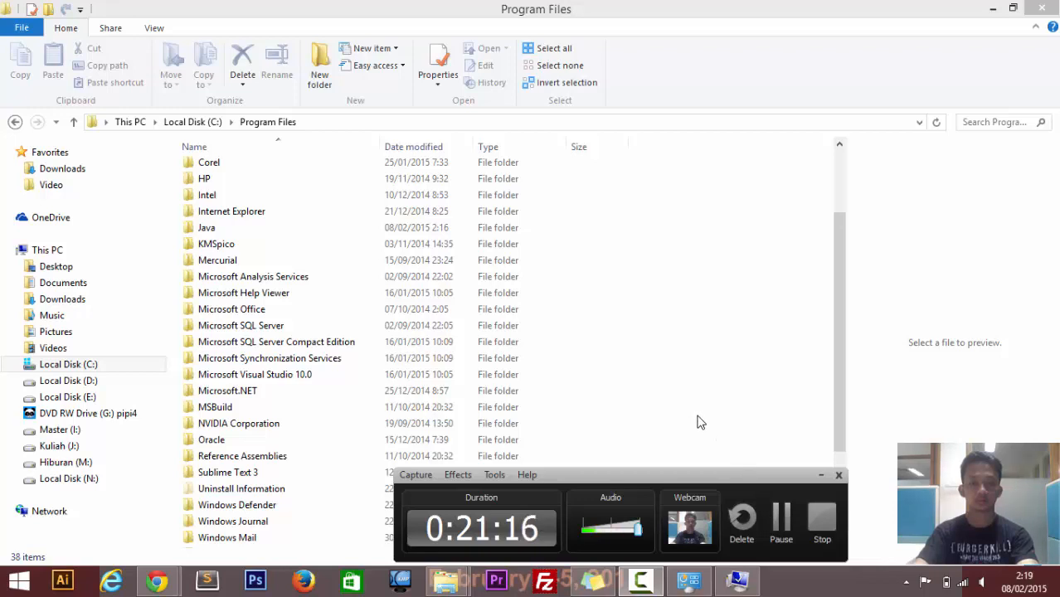
pyautogui.click(336, 358)
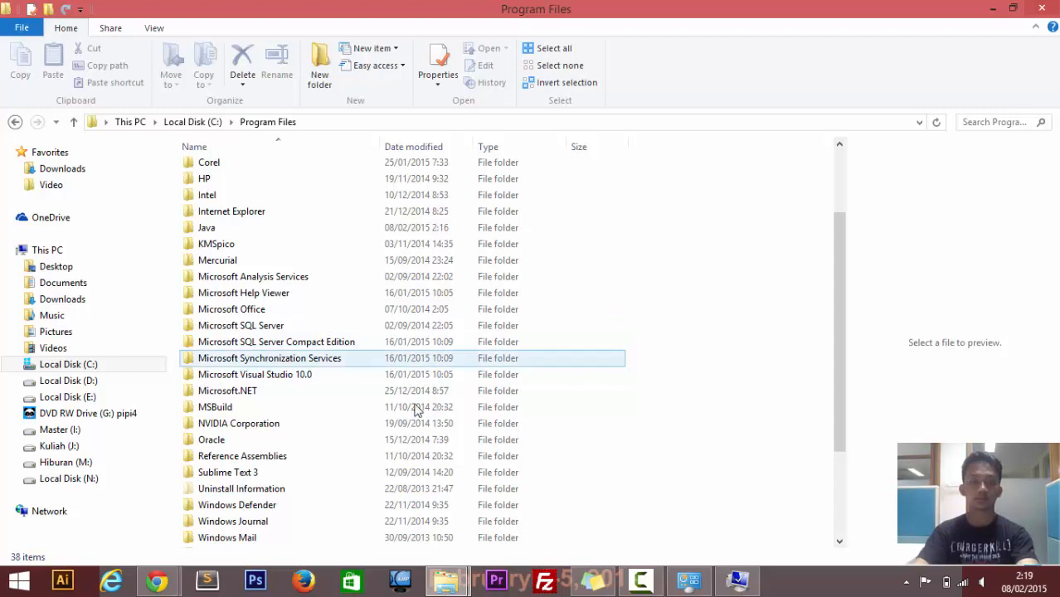
# Open the jdk1.7.0_21 folder inside Program Files\Java and copy its full path.
pyautogui.scroll(1, 241, 286)
pyautogui.click(220, 265)
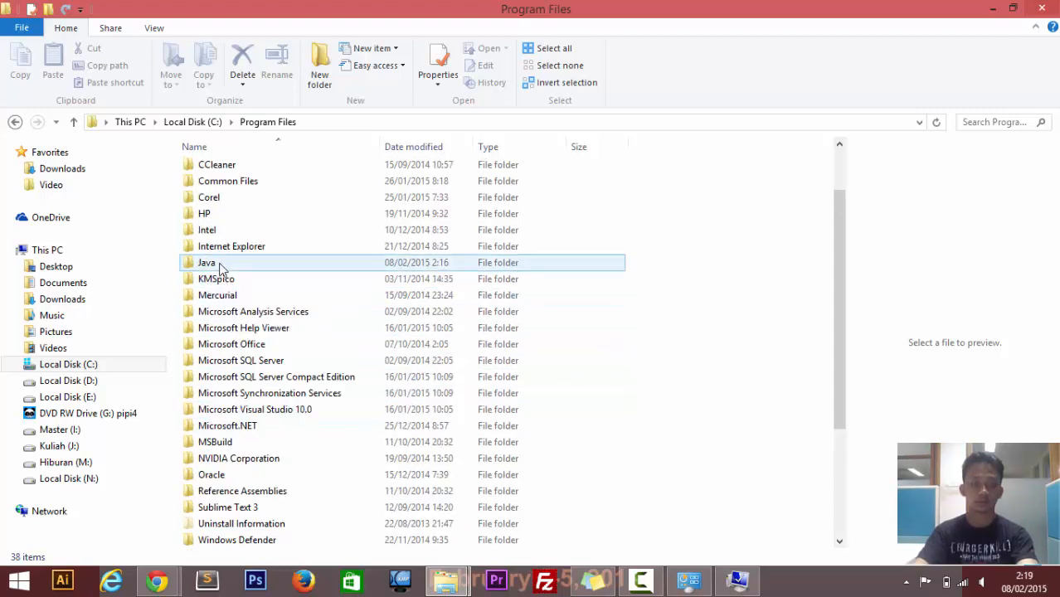
pyautogui.keyDown('ctrl'); pyautogui.click(220, 266); pyautogui.keyUp('ctrl')
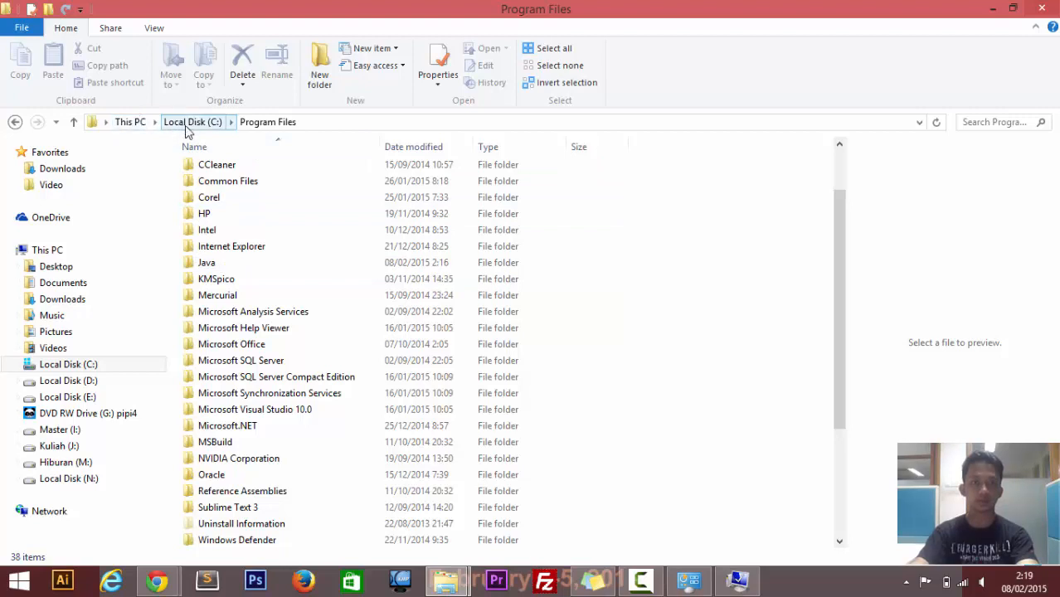
pyautogui.click(267, 230)
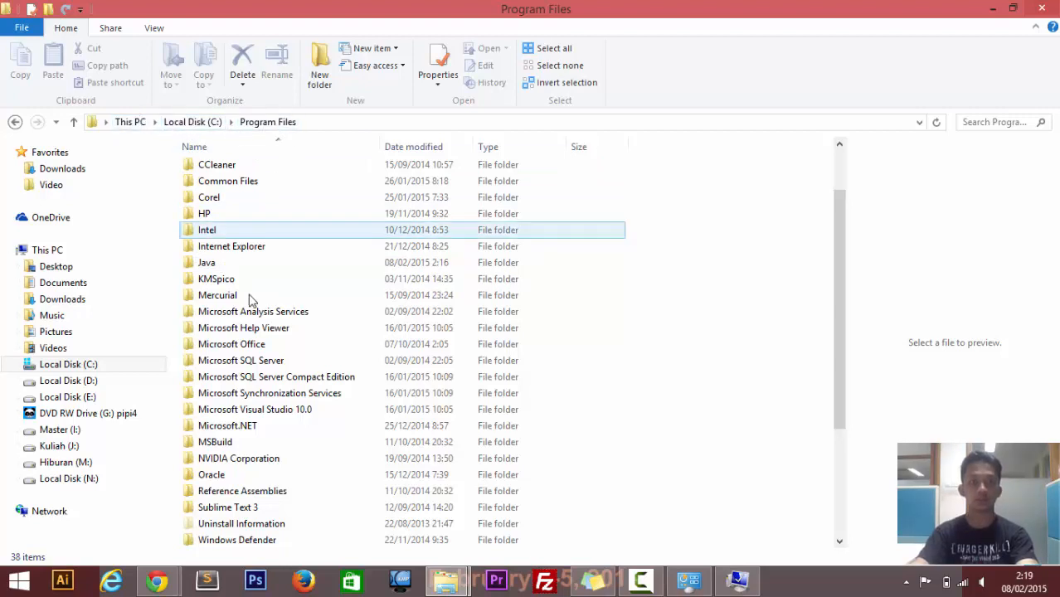
pyautogui.doubleClick(239, 264)
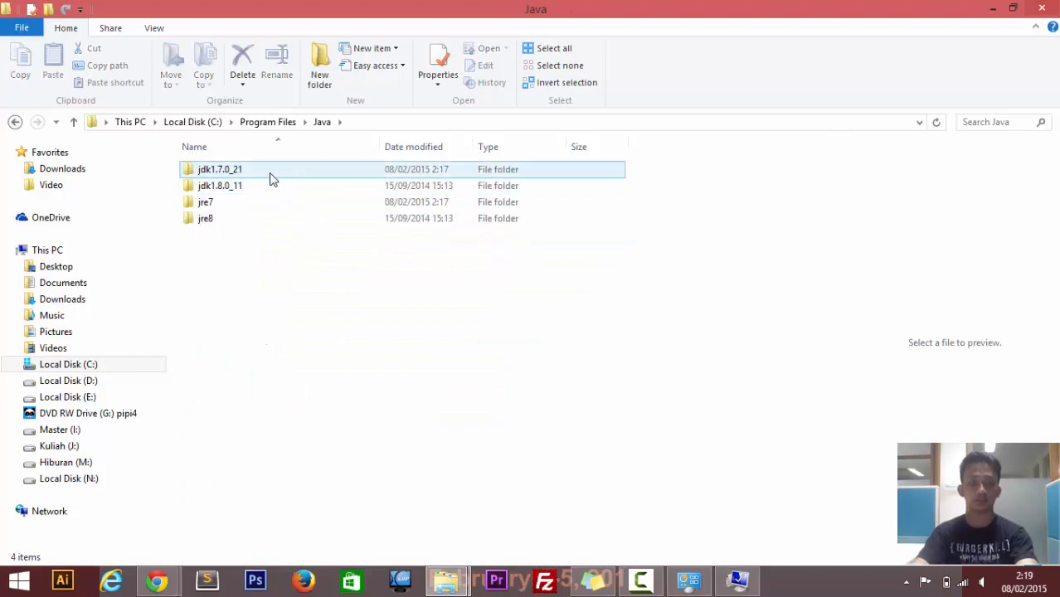
pyautogui.doubleClick(264, 176)
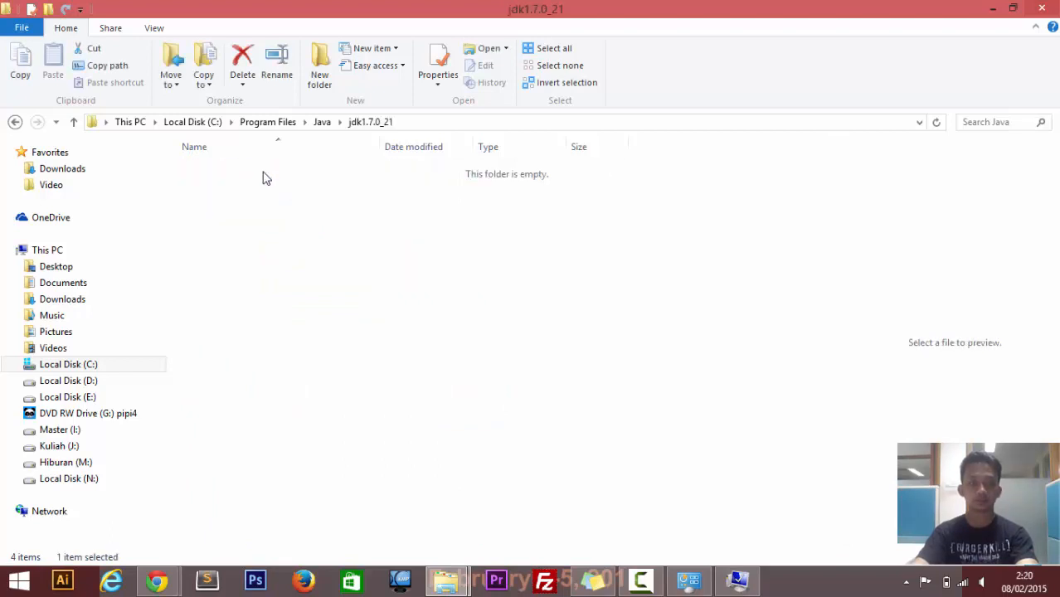
pyautogui.click(430, 125)
pyautogui.hotkey('ctrl', 'c')
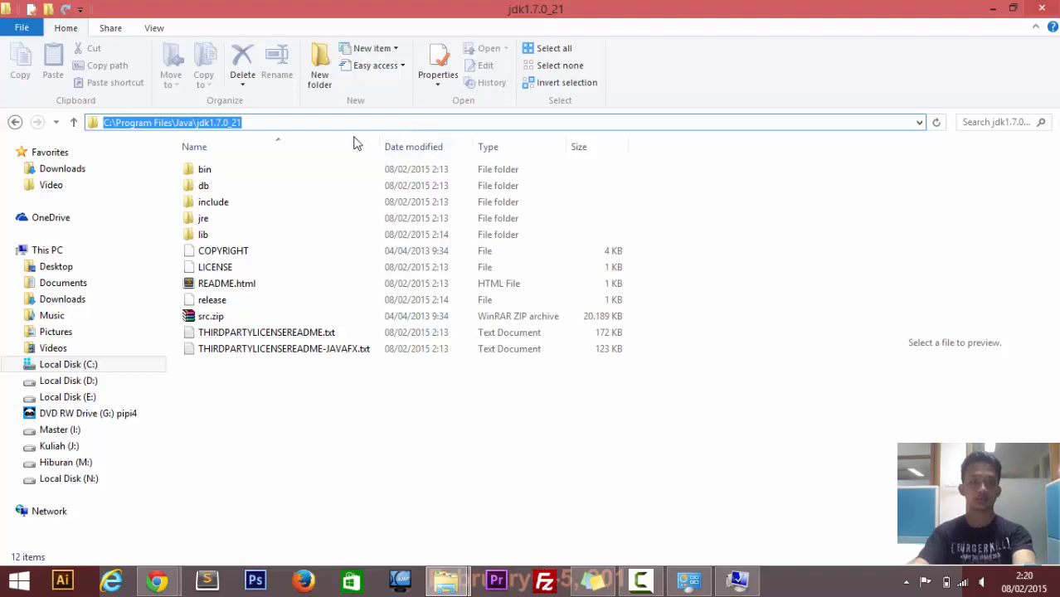
# Return to the new JAVA_HOME variable, paste C:\Program Files\Java\jdk1.7.0_21 as its value and cancel the dialog.
pyautogui.click(697, 583)
pyautogui.click(727, 585)
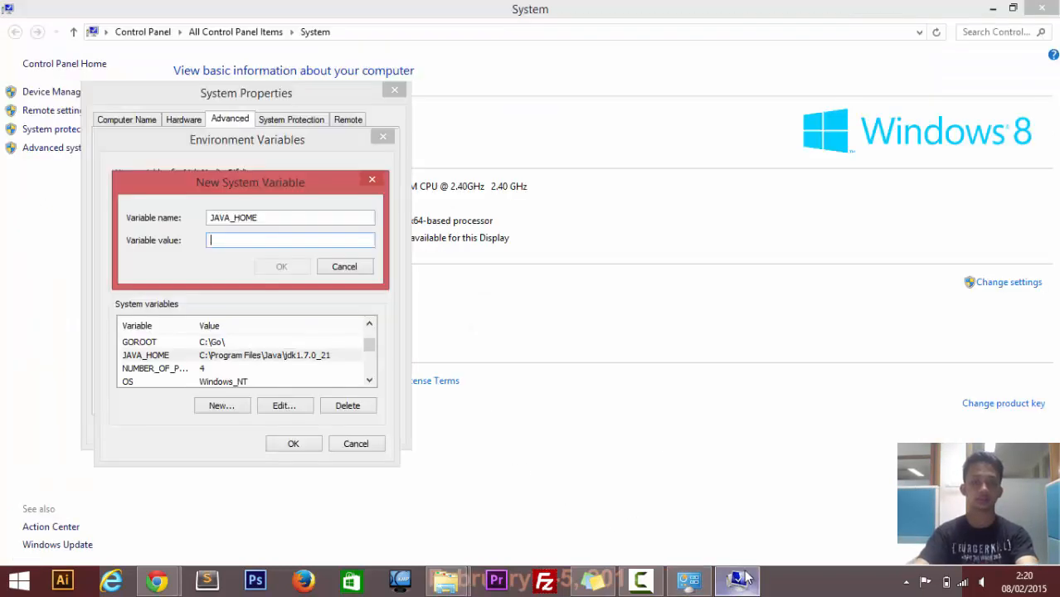
pyautogui.hotkey('ctrl', 'v')
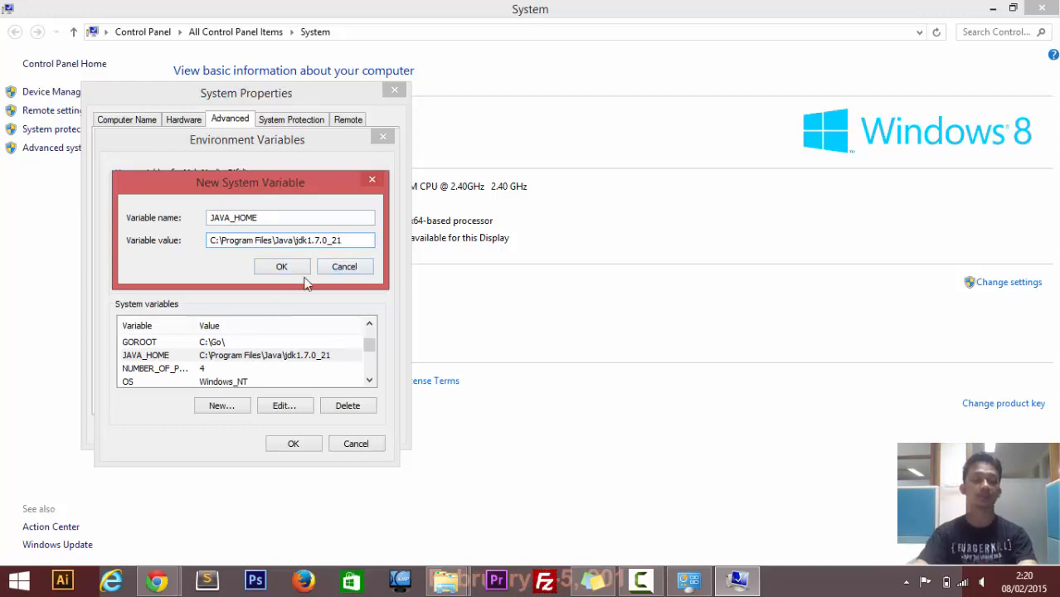
pyautogui.click(351, 271)
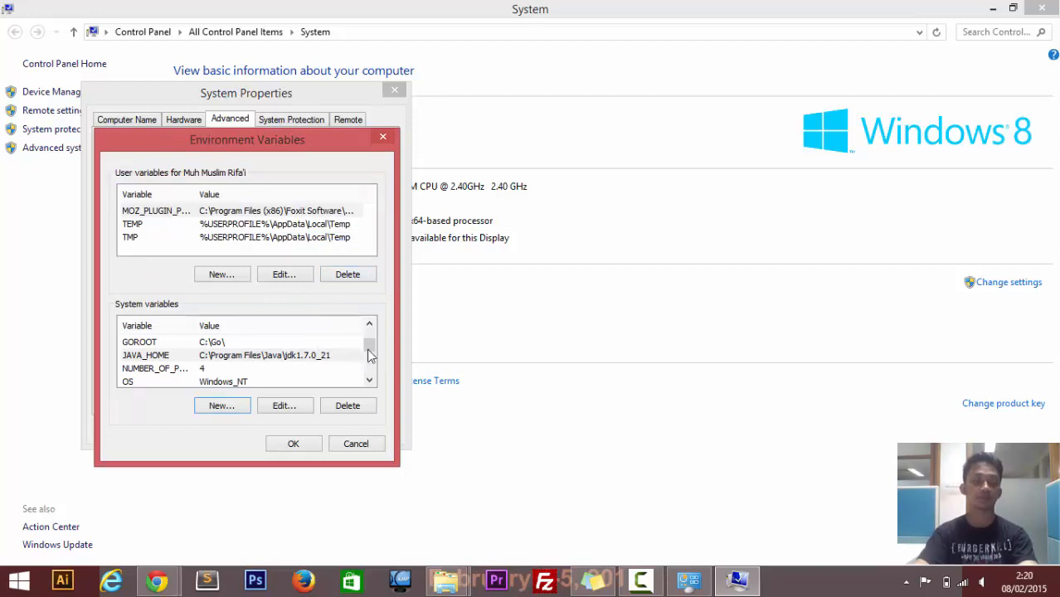
# Append ;C:\Program Files\Java\jdk1.7.0_21\bin to the end of the Path system variable's value and confirm the edit.
pyautogui.scroll(-2, 375, 349)
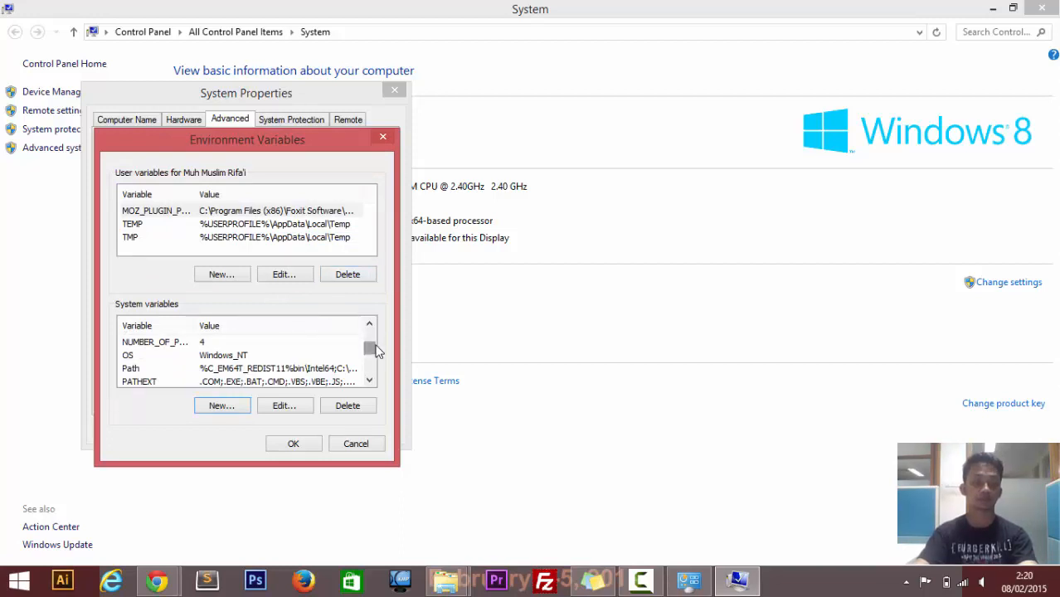
pyautogui.doubleClick(291, 374)
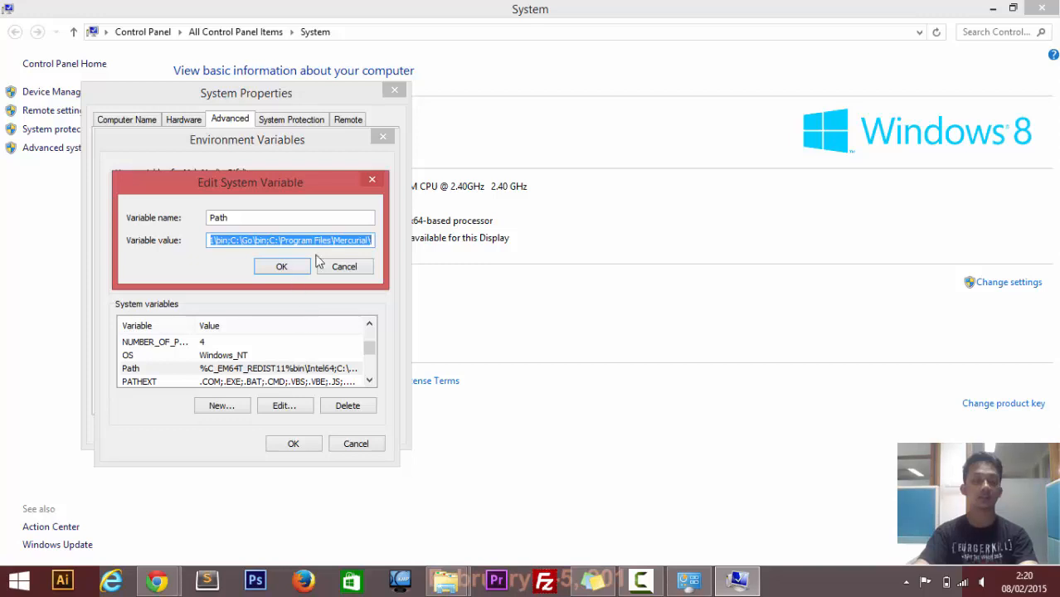
pyautogui.click(374, 240)
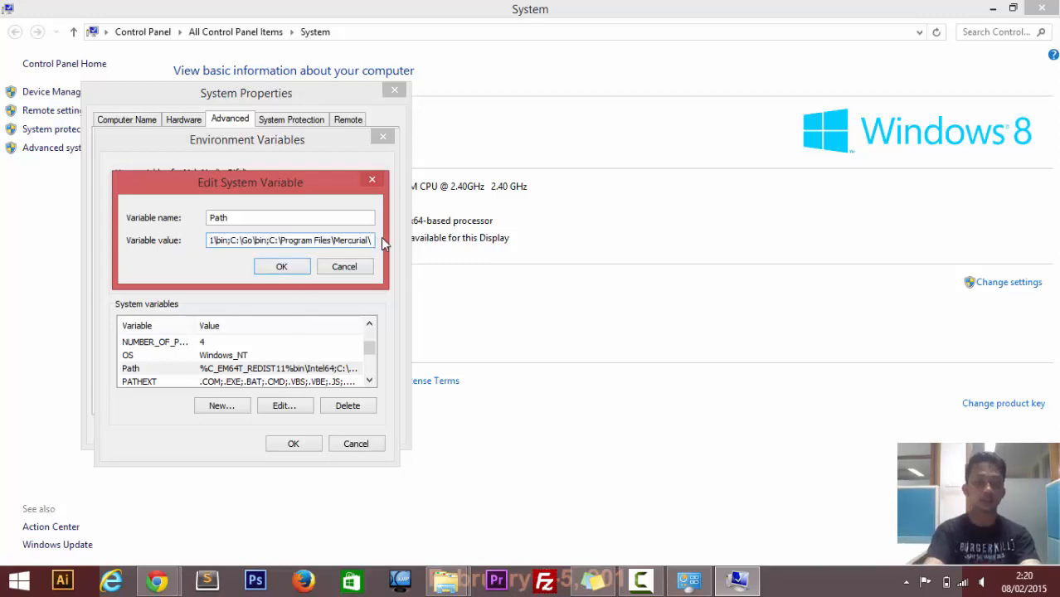
pyautogui.write(';')
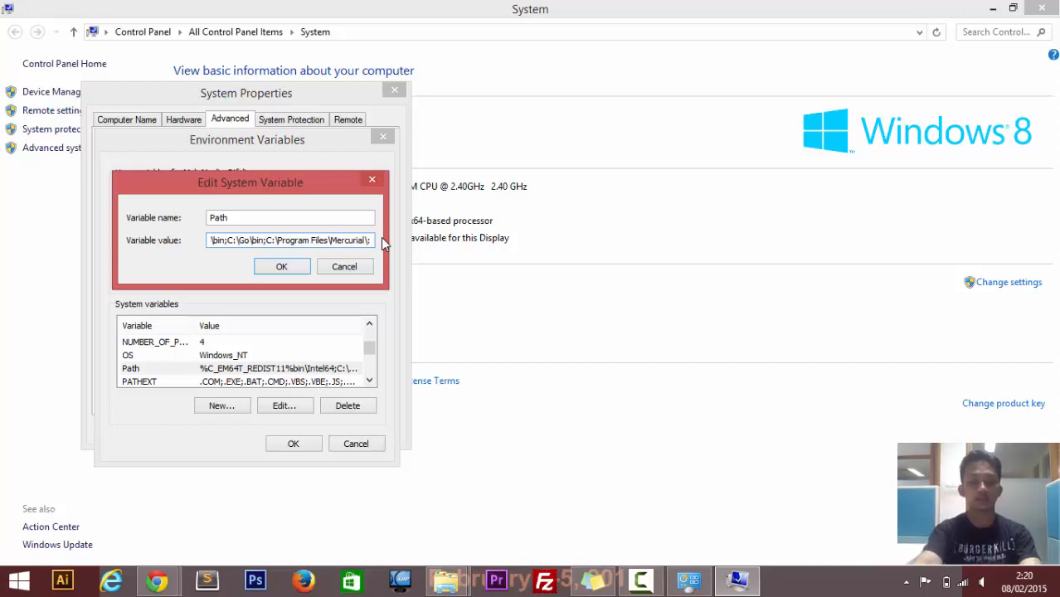
pyautogui.press('BackSpace')
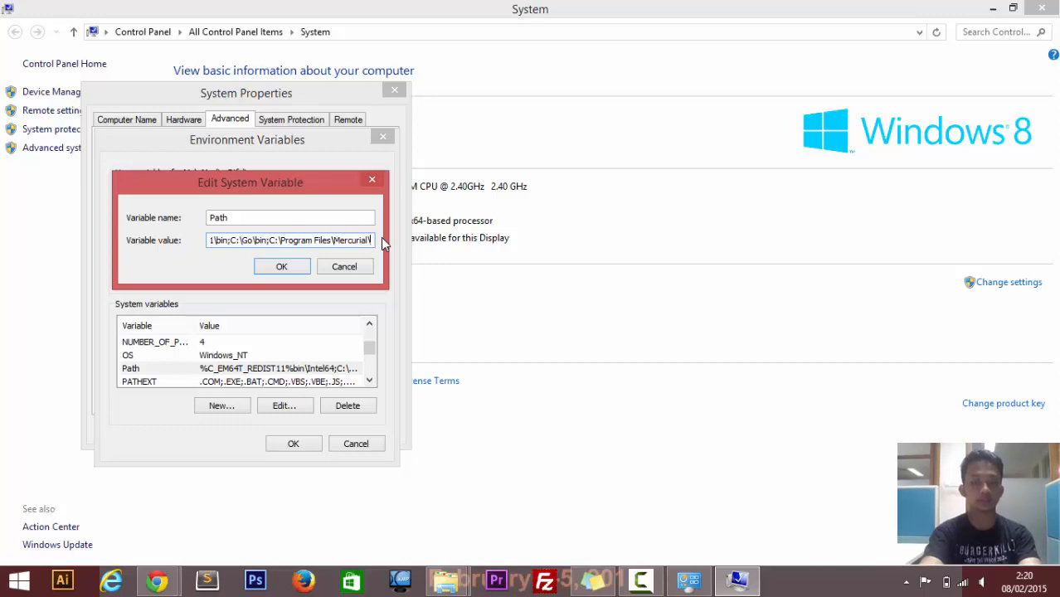
pyautogui.write(';')
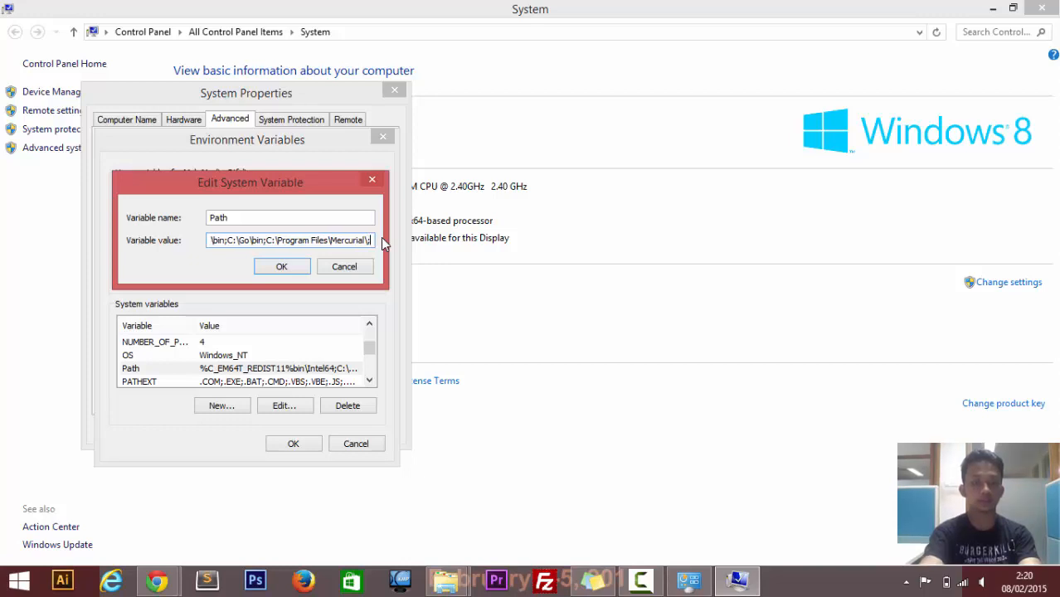
pyautogui.press('BackSpace')
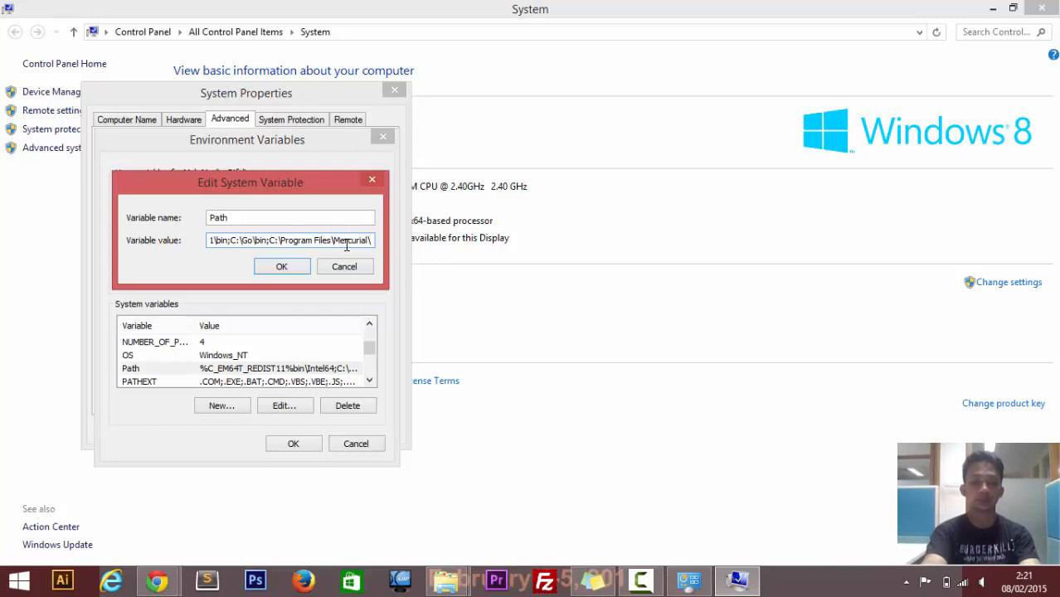
pyautogui.write(';')
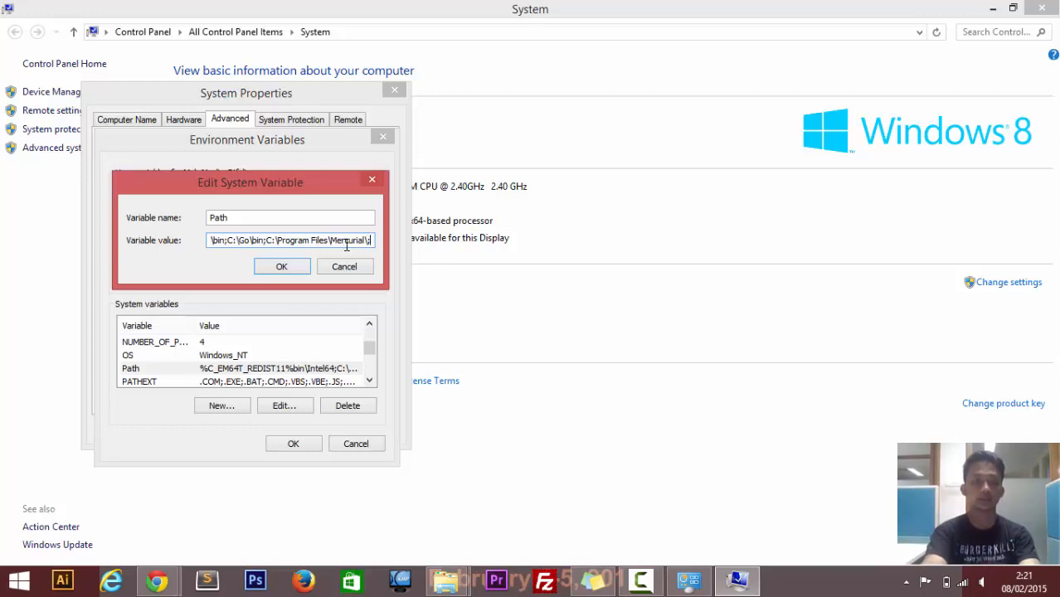
pyautogui.write('C:\\Program Files\\Java\\jdk1.7.0_21')
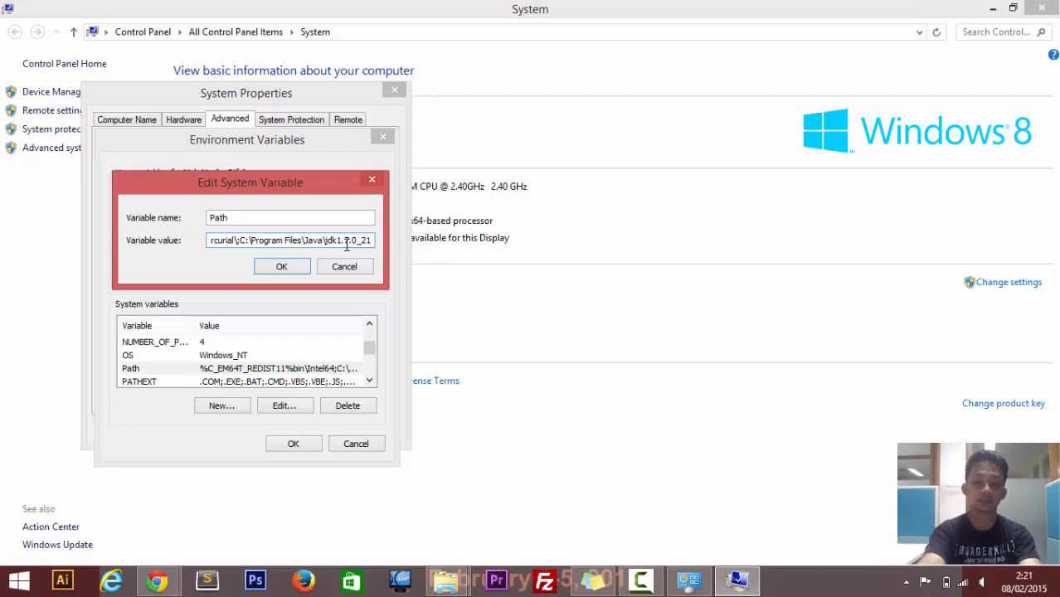
pyautogui.write('\\bin')
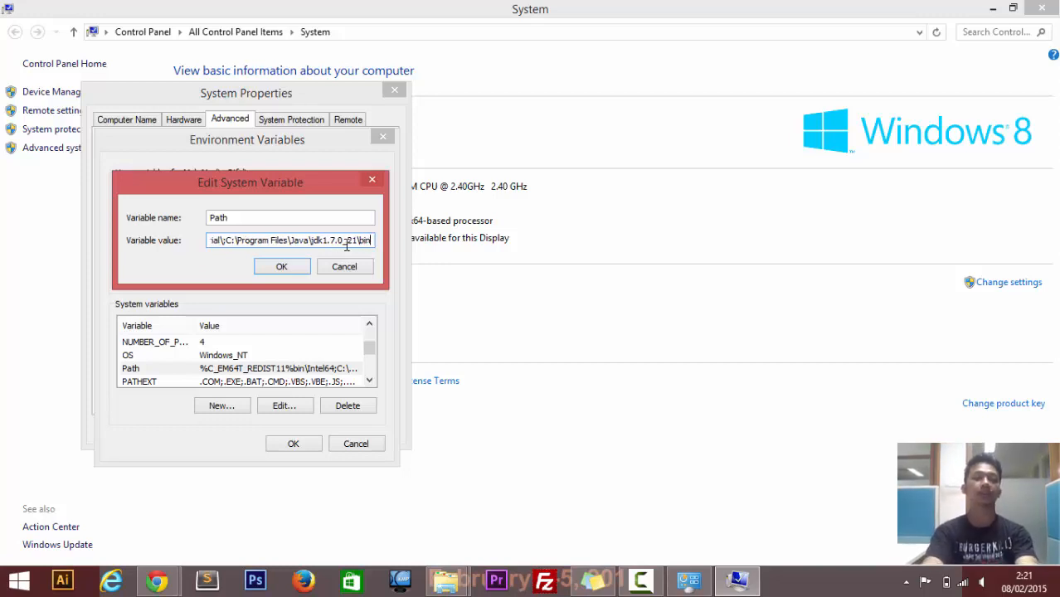
pyautogui.click(280, 266)
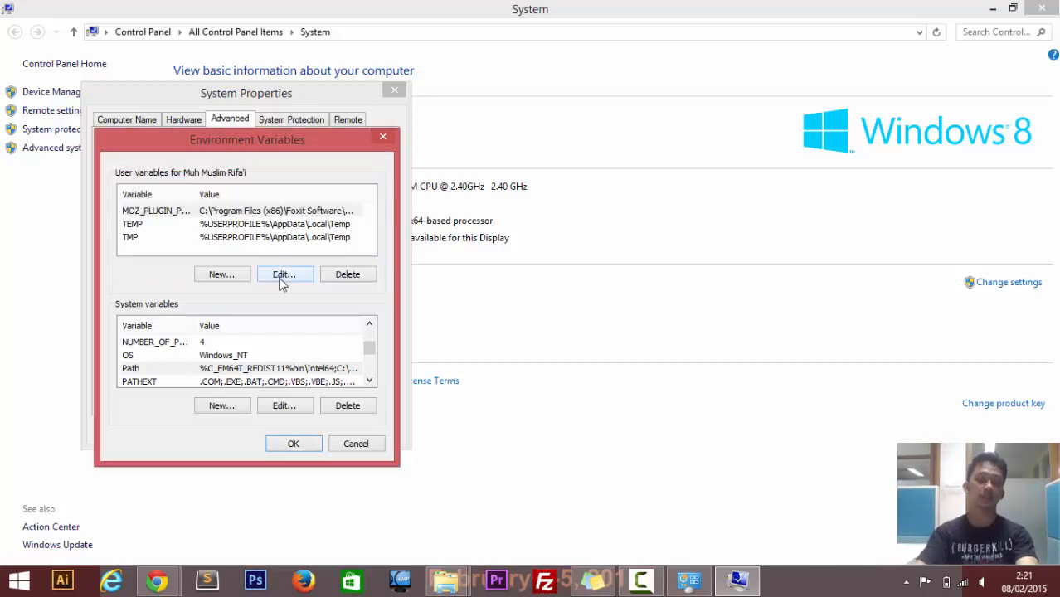
# Save the environment variable changes and close System Properties and the System window.
pyautogui.click(639, 581)
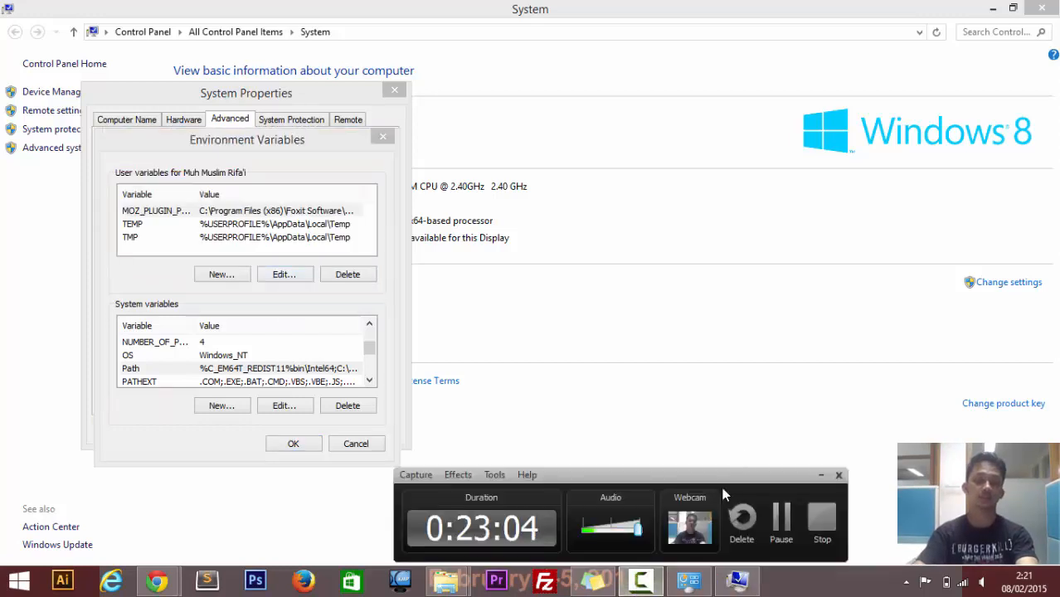
pyautogui.click(779, 522)
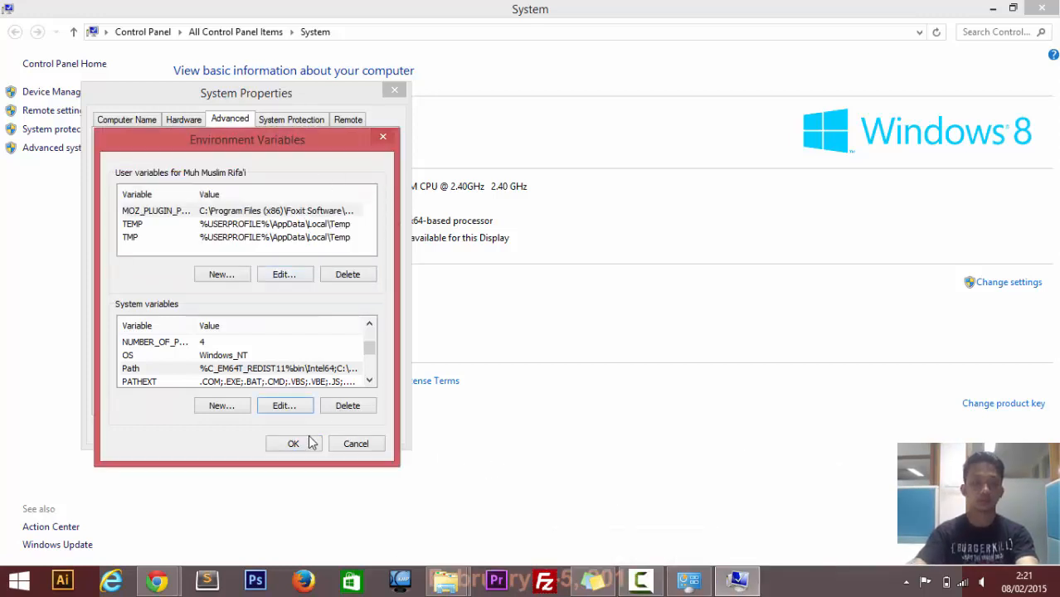
pyautogui.click(293, 442)
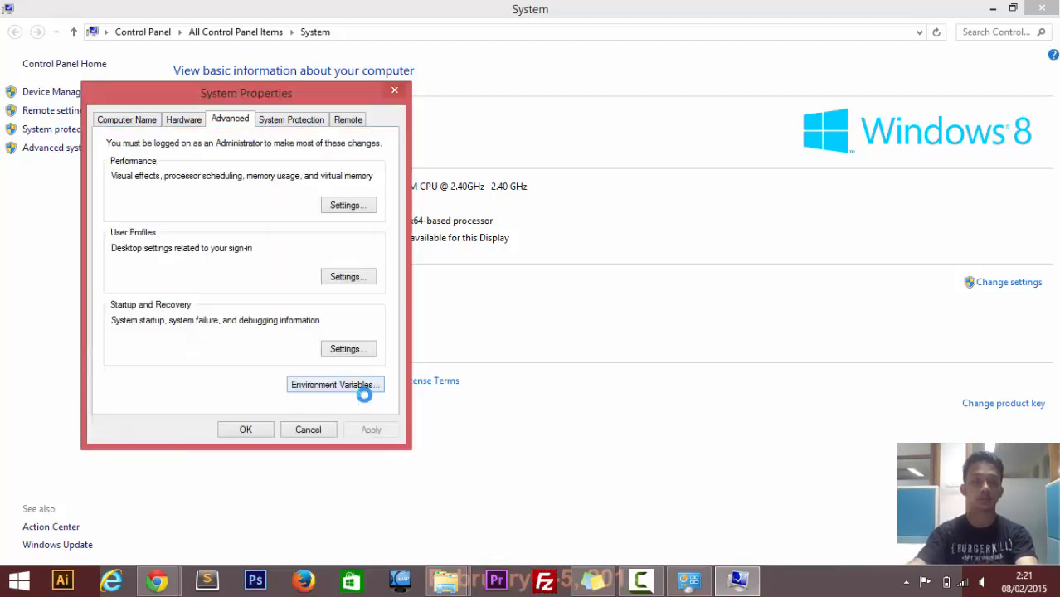
pyautogui.press('Return')
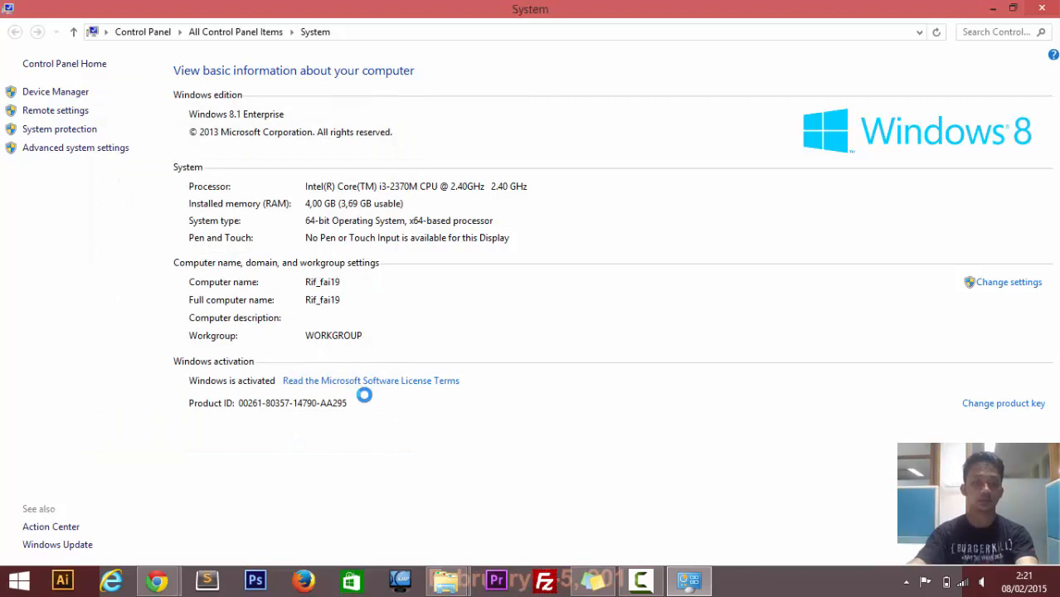
pyautogui.hotkey('alt', 'F4')
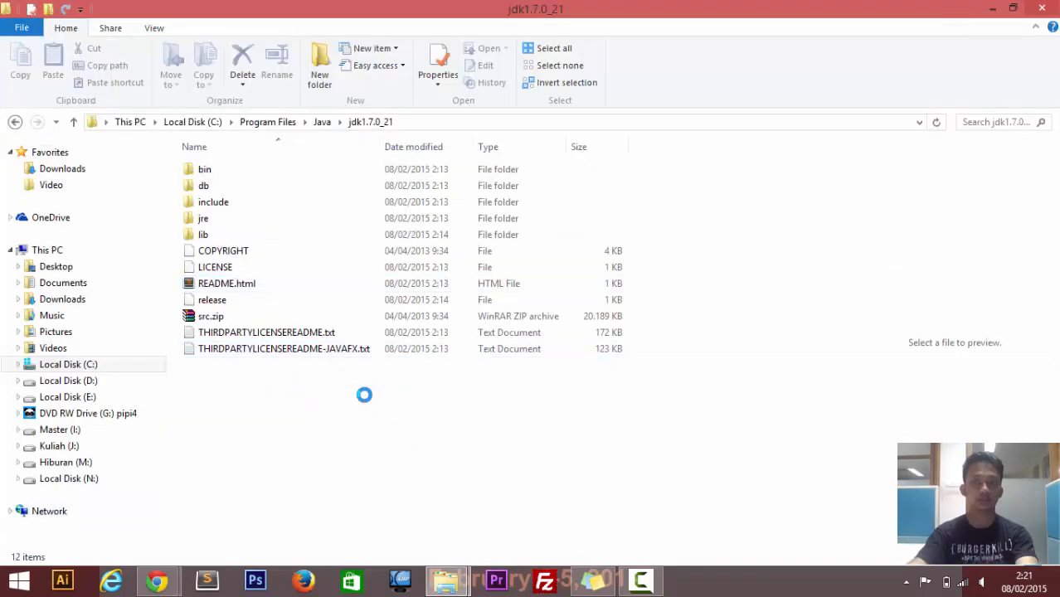
# Open a Command Prompt by running cmd.
pyautogui.press('super')
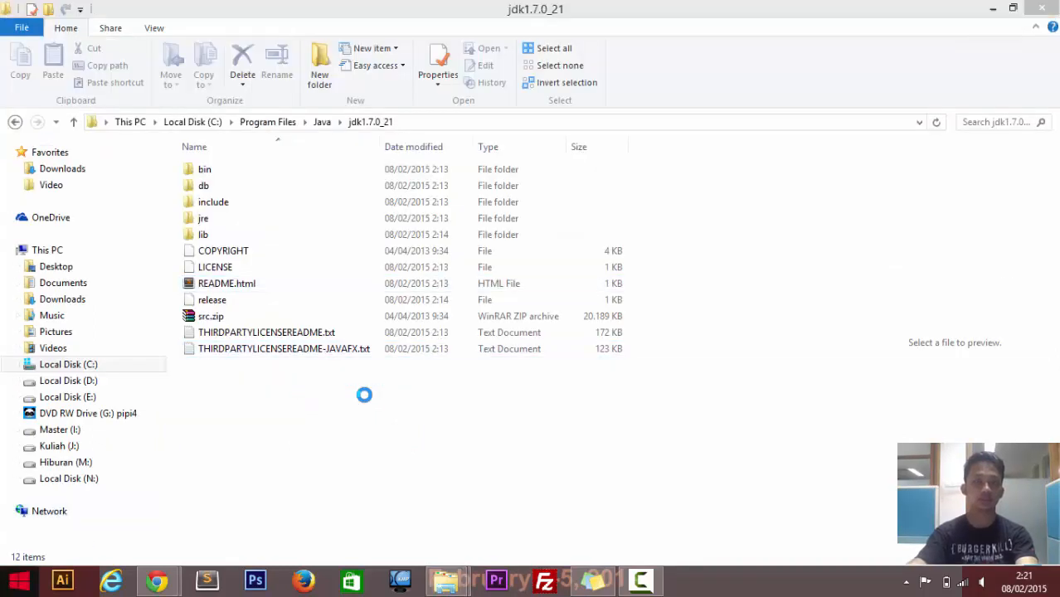
pyautogui.press('super+x')
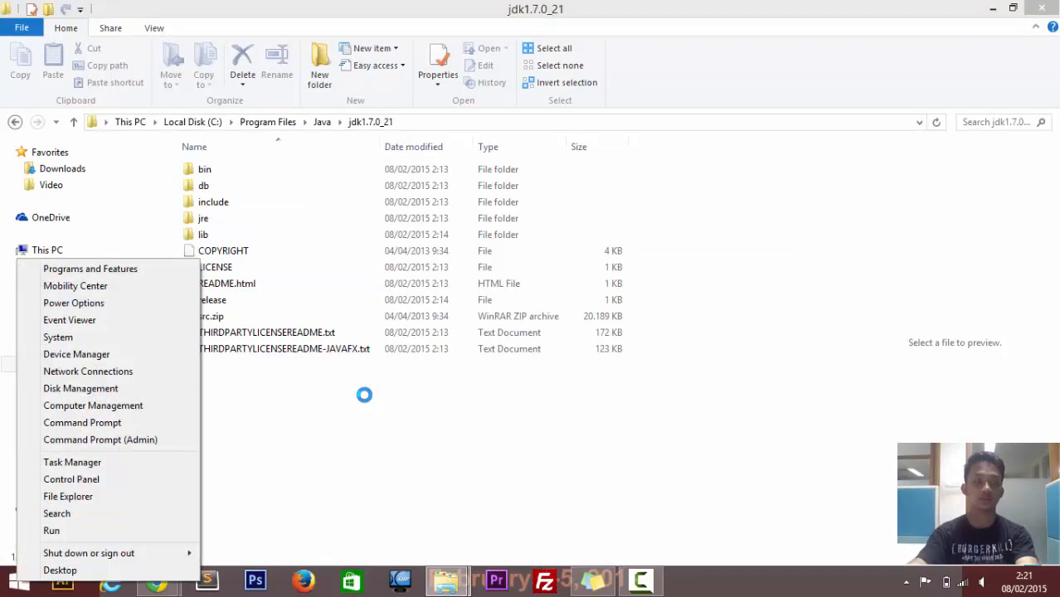
pyautogui.press('Escape')
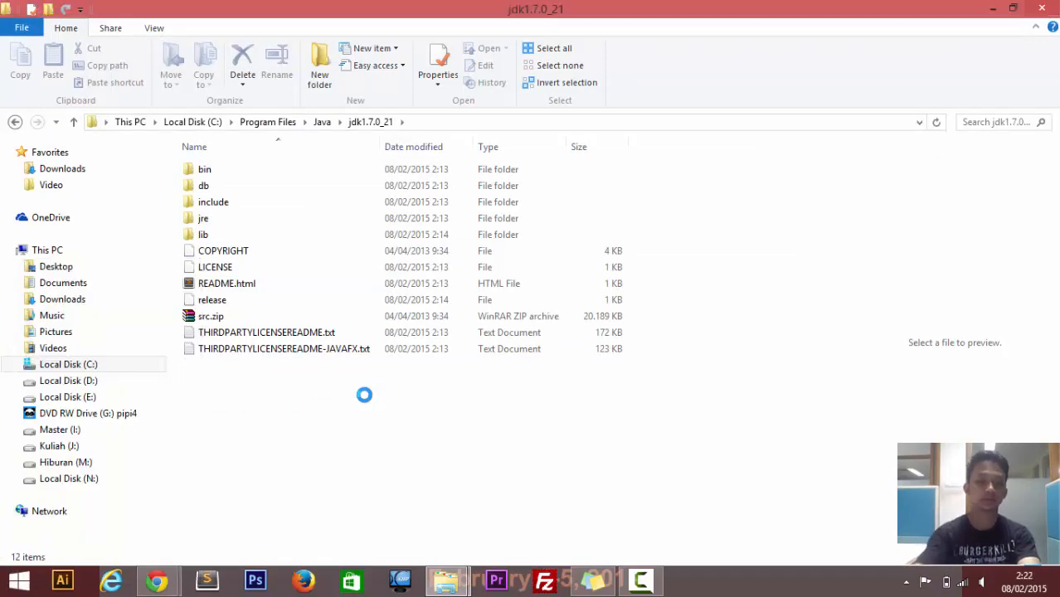
pyautogui.press('super+x')
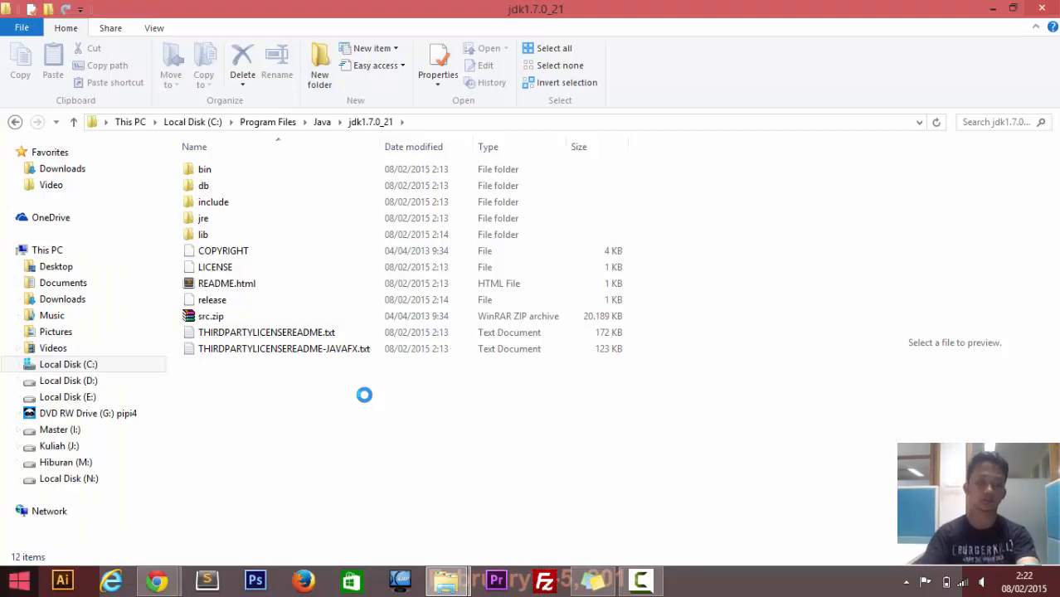
pyautogui.press('super+r')
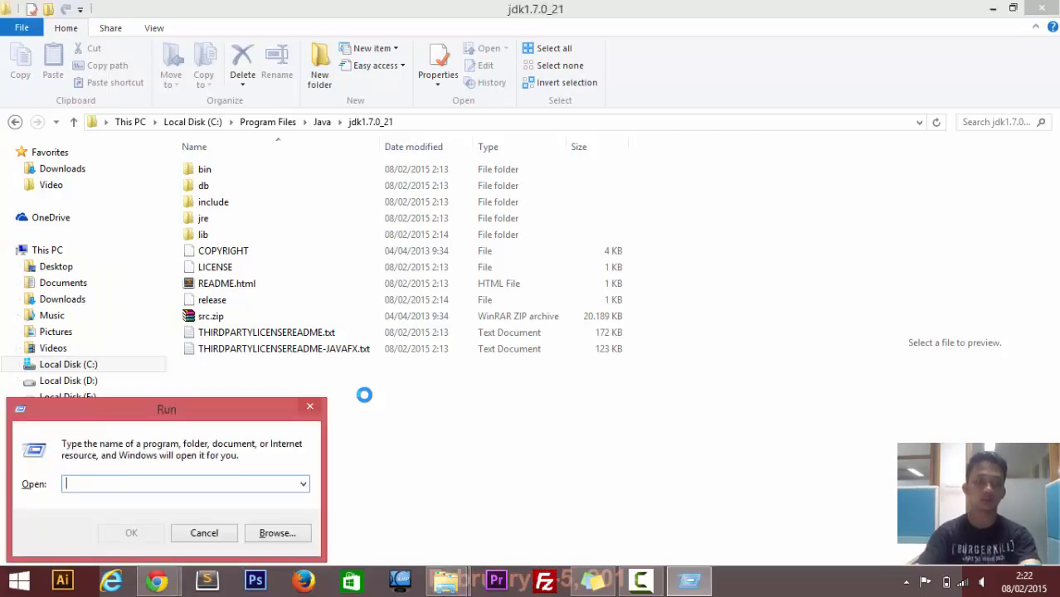
pyautogui.write('cmd')
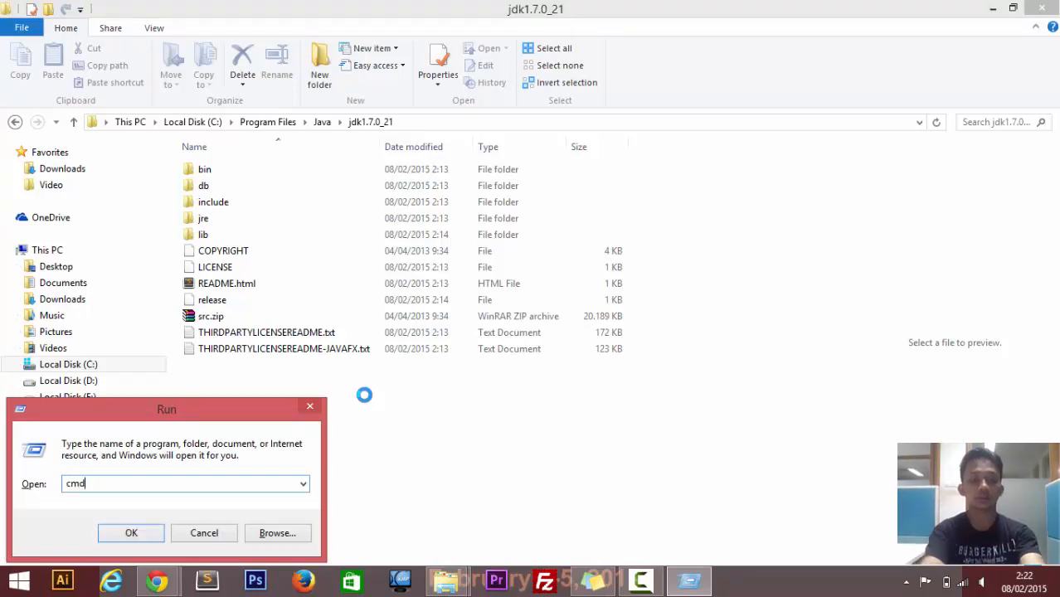
pyautogui.press('Return')
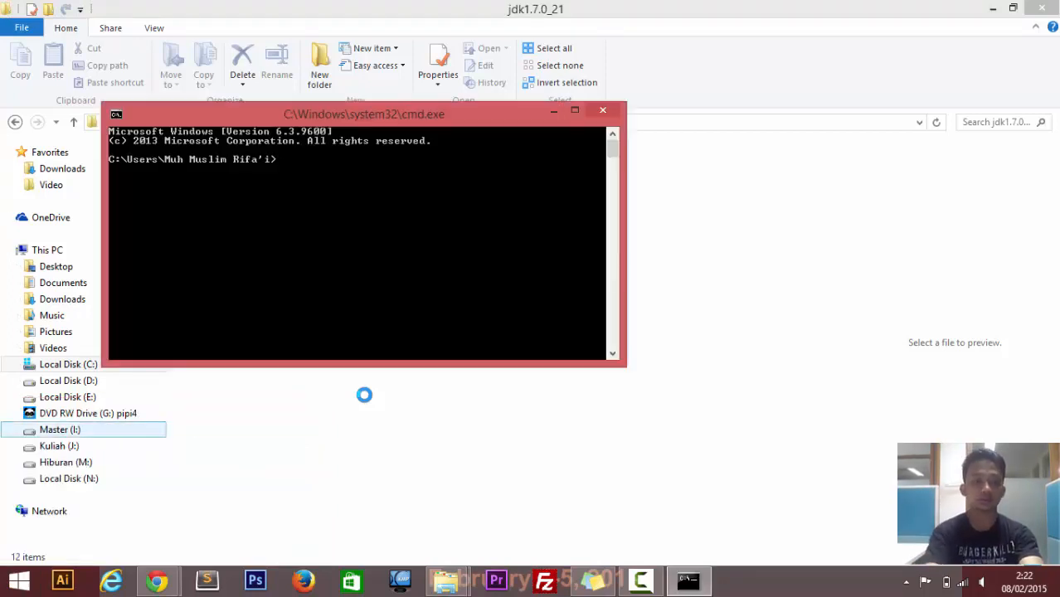
# Run the java command, check its usage output from the beginning and close the Command Prompt.
pyautogui.write('ja')
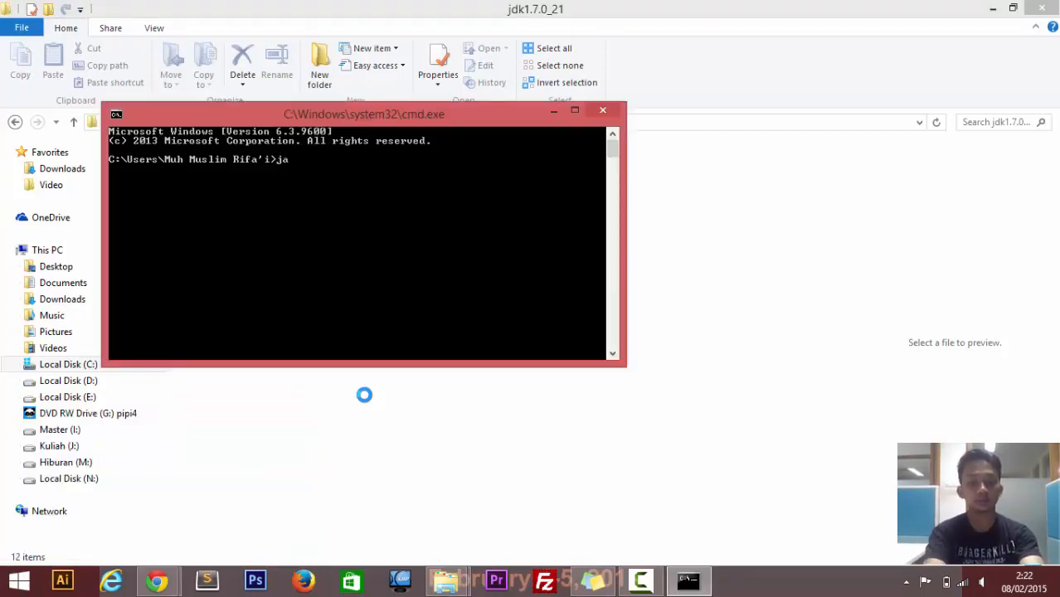
pyautogui.write('va')
pyautogui.press('Return')
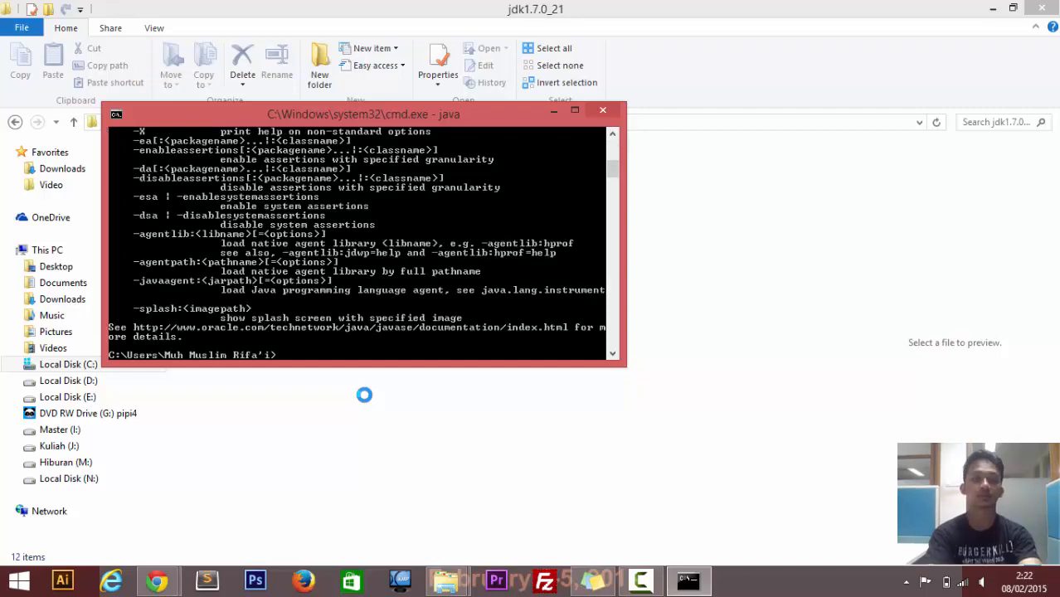
pyautogui.scroll(10, 364, 395)
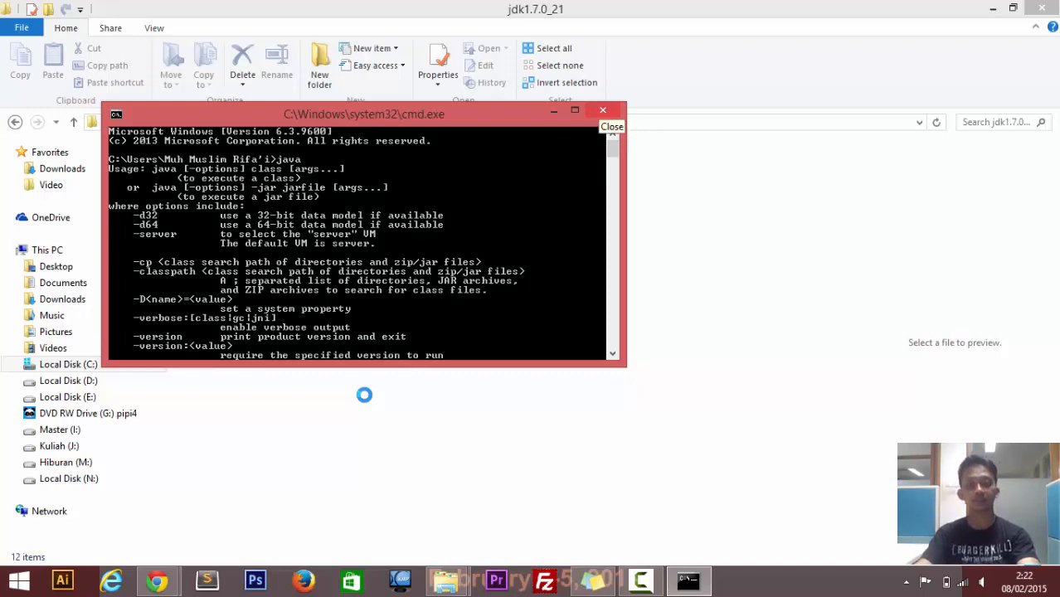
pyautogui.hotkey('alt', 'F4')
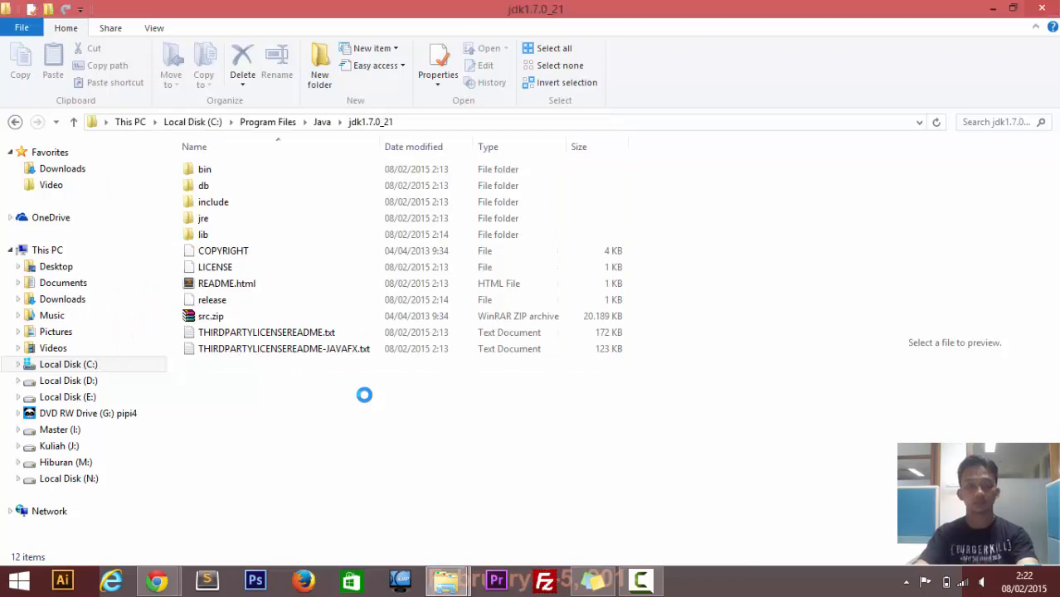
# Search the installed apps for "and" and launch Android Studio.
pyautogui.press('super')
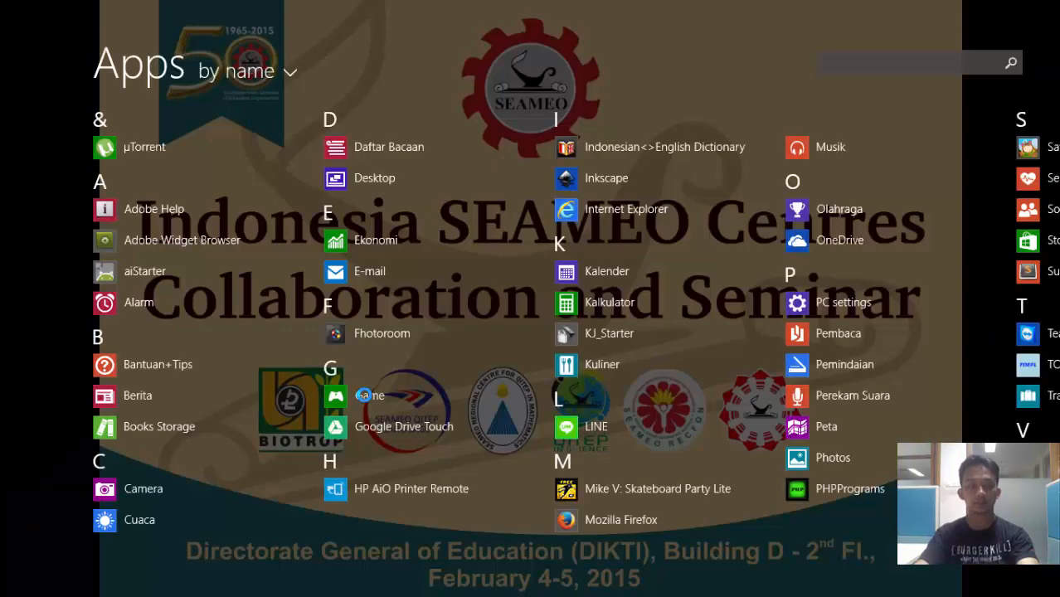
pyautogui.scroll(-5, 364, 396)
pyautogui.scroll(-10, 364, 396)
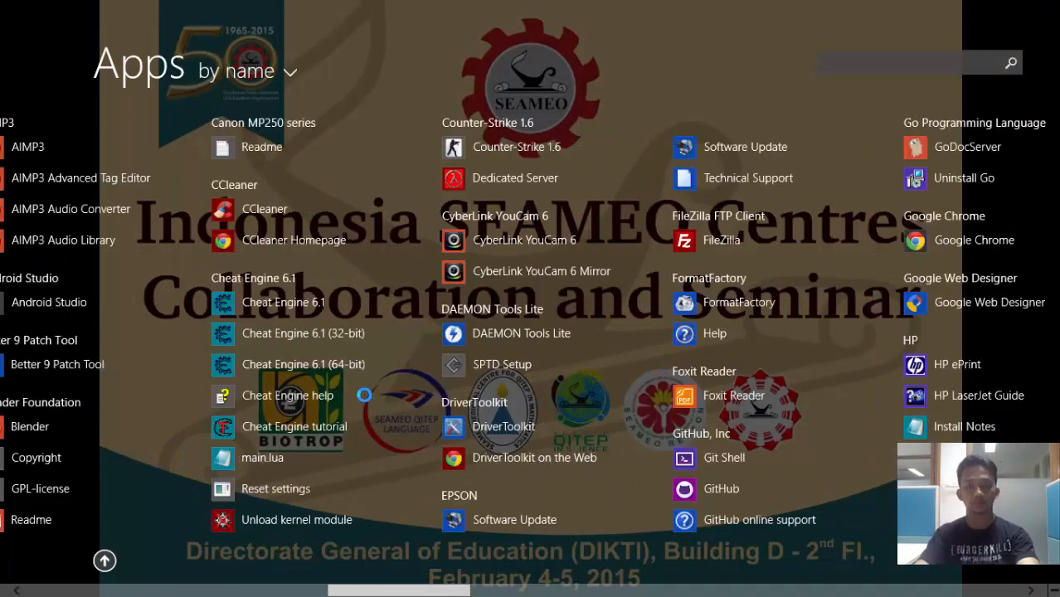
pyautogui.scroll(-3, 364, 395)
pyautogui.scroll(3, 364, 395)
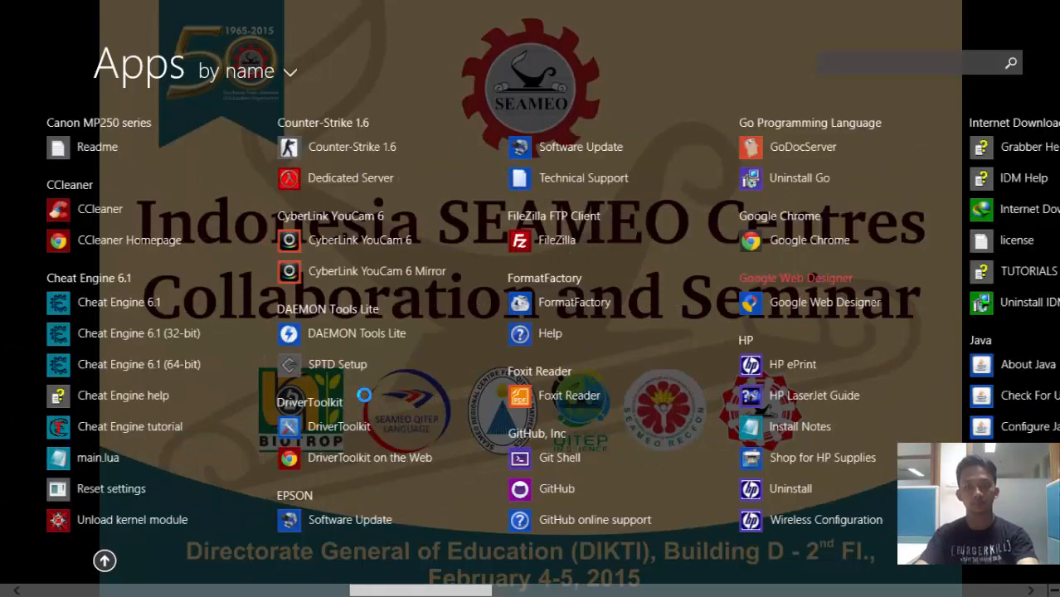
pyautogui.write('and')
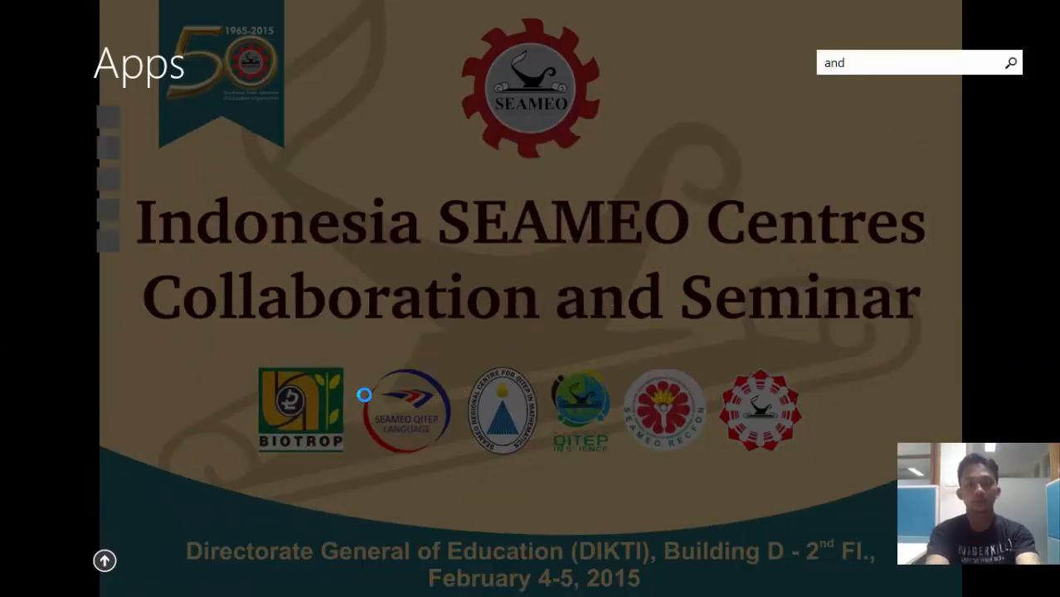
pyautogui.press('Down')
pyautogui.press('Down')
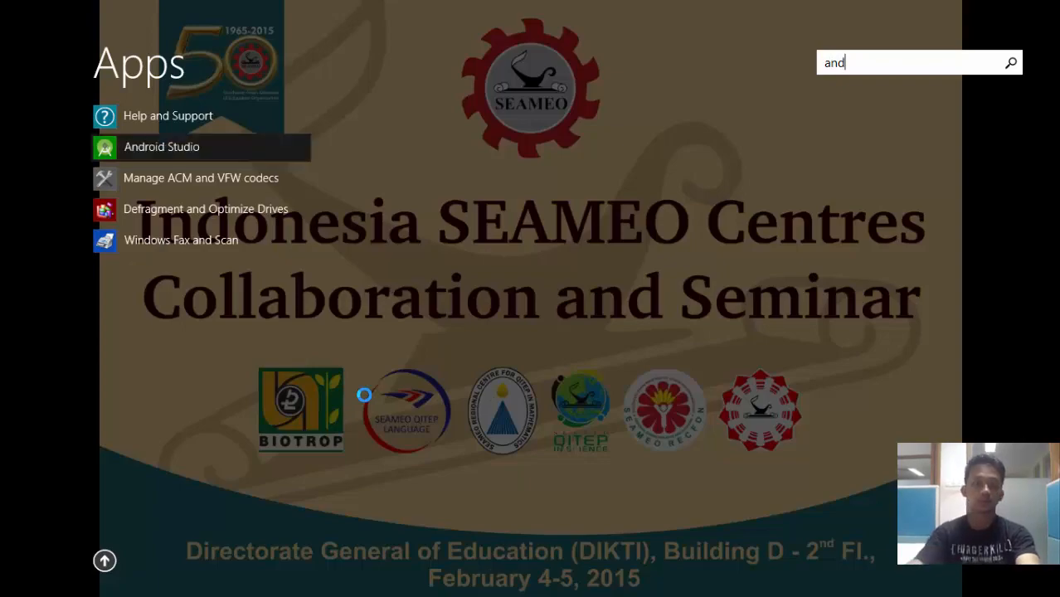
pyautogui.press('Return')
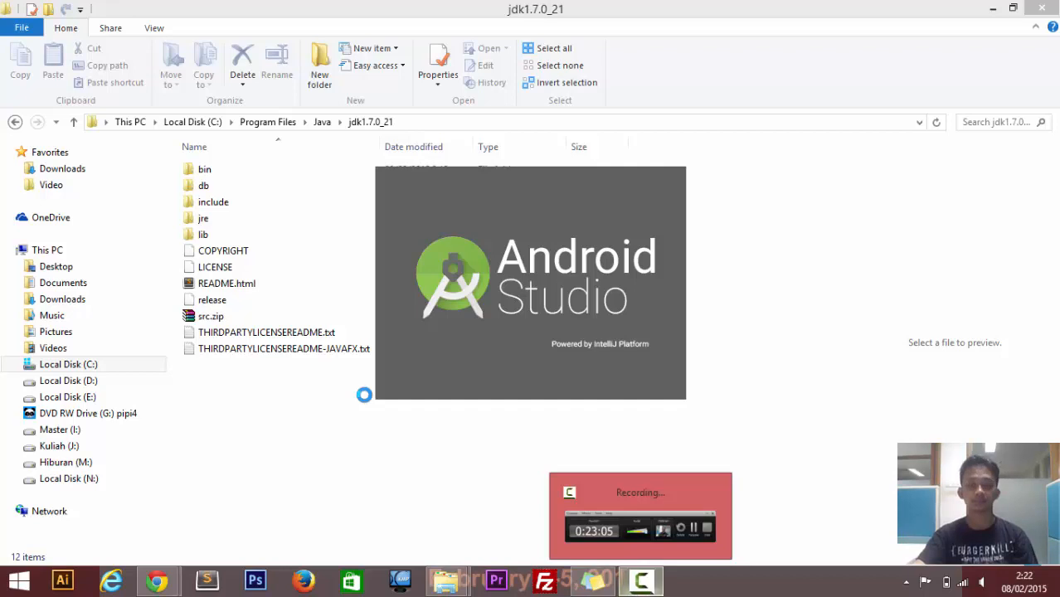
pyautogui.click(779, 516)
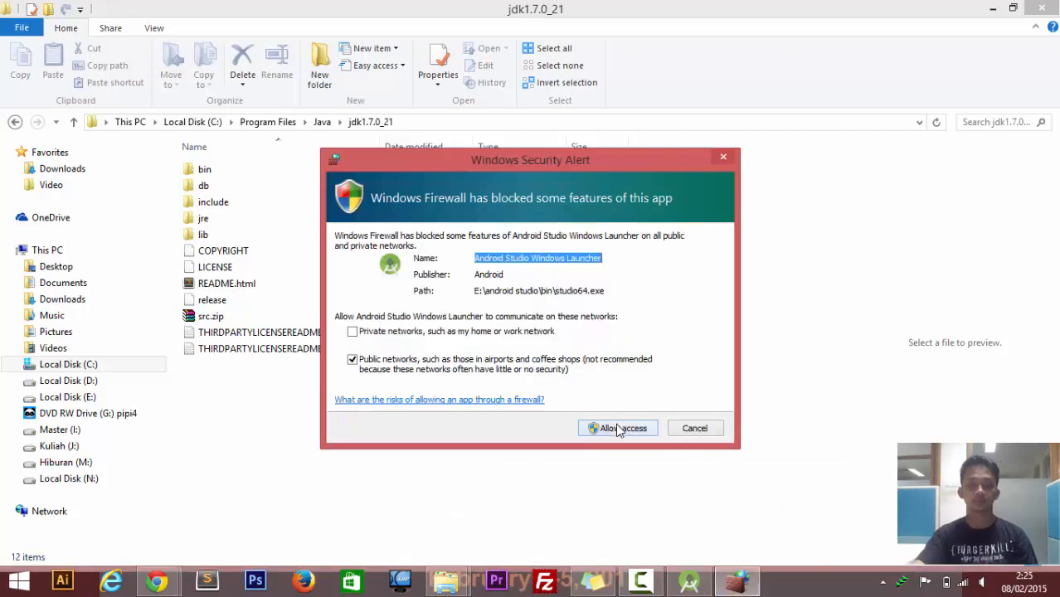
# Switch to Android Studio, try to allow its launcher through Windows Firewall on public networks and close the security alert.
pyautogui.click(691, 579)
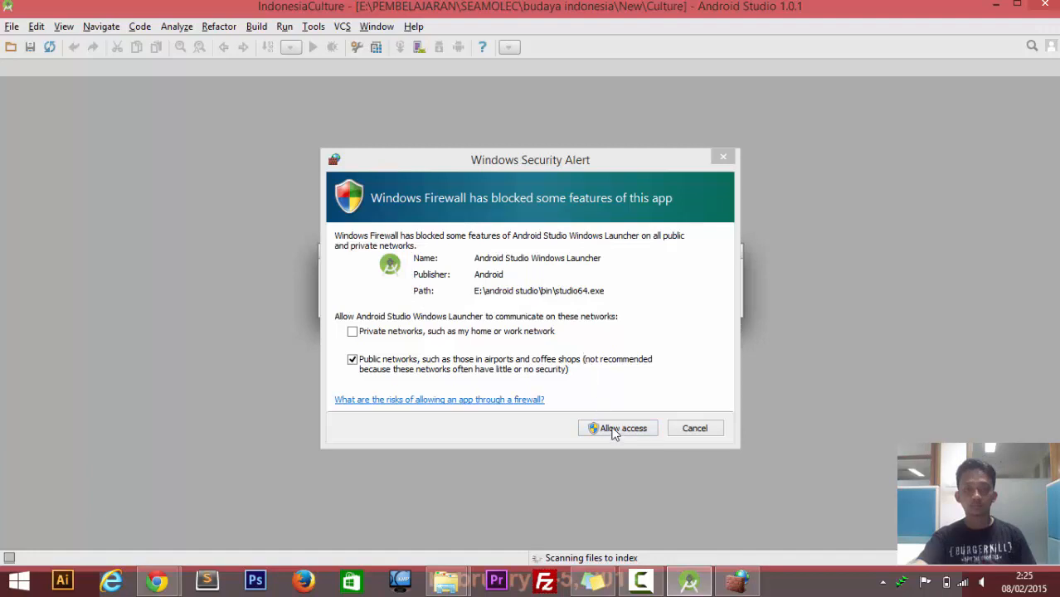
pyautogui.click(613, 433)
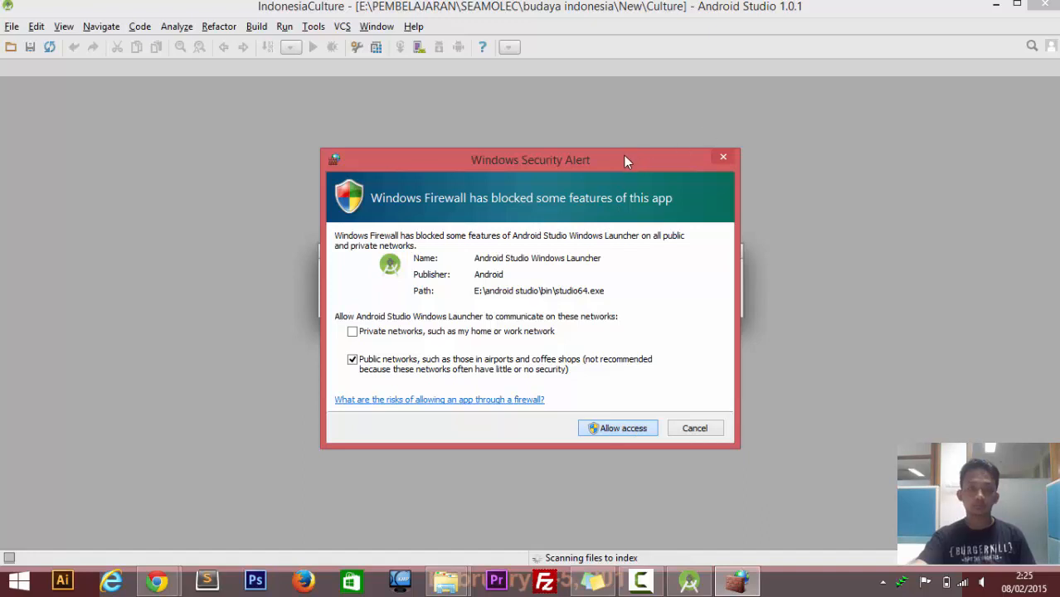
pyautogui.click(723, 156)
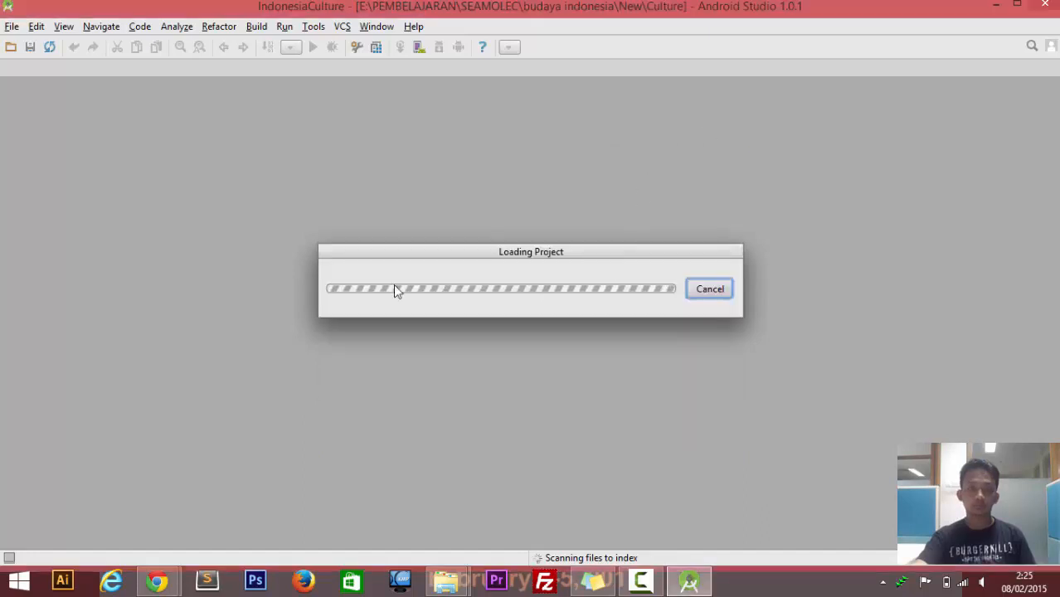